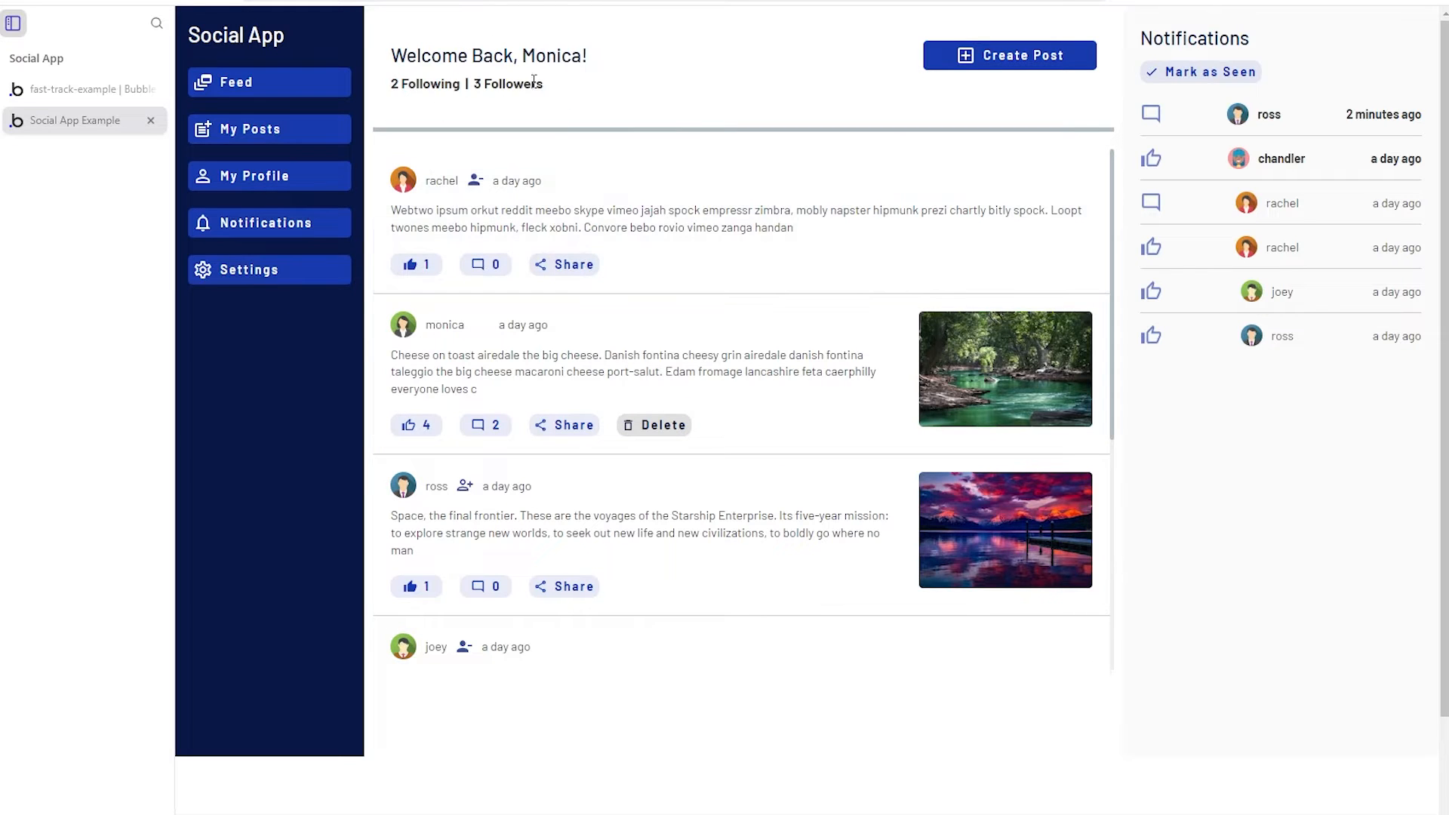
- Highlight the welcome greeting and the following and followers counts on the feed
left_click_drag(451, 55, 581, 55)
left_click(536, 55)
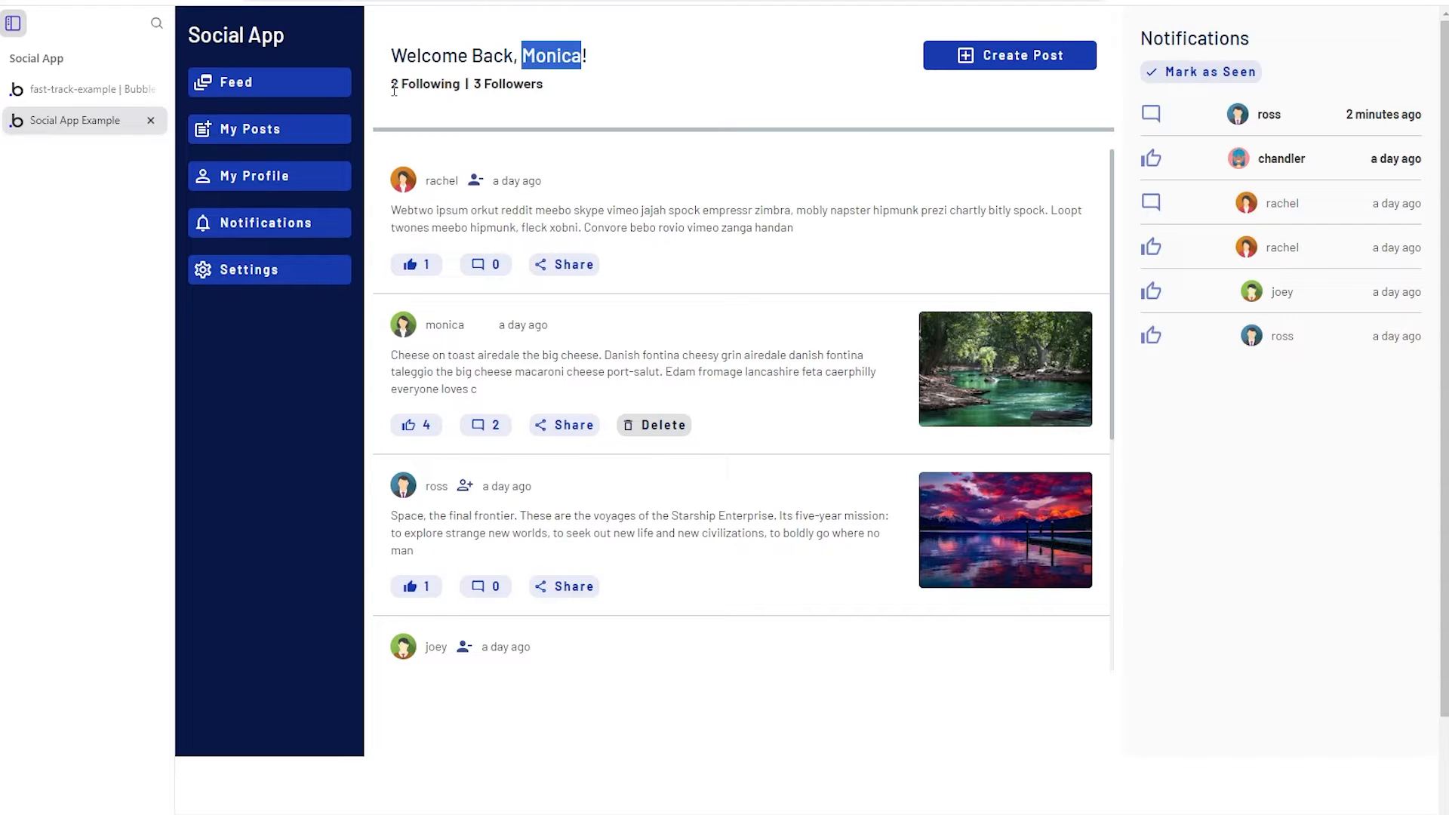
left_click_drag(394, 89, 529, 84)
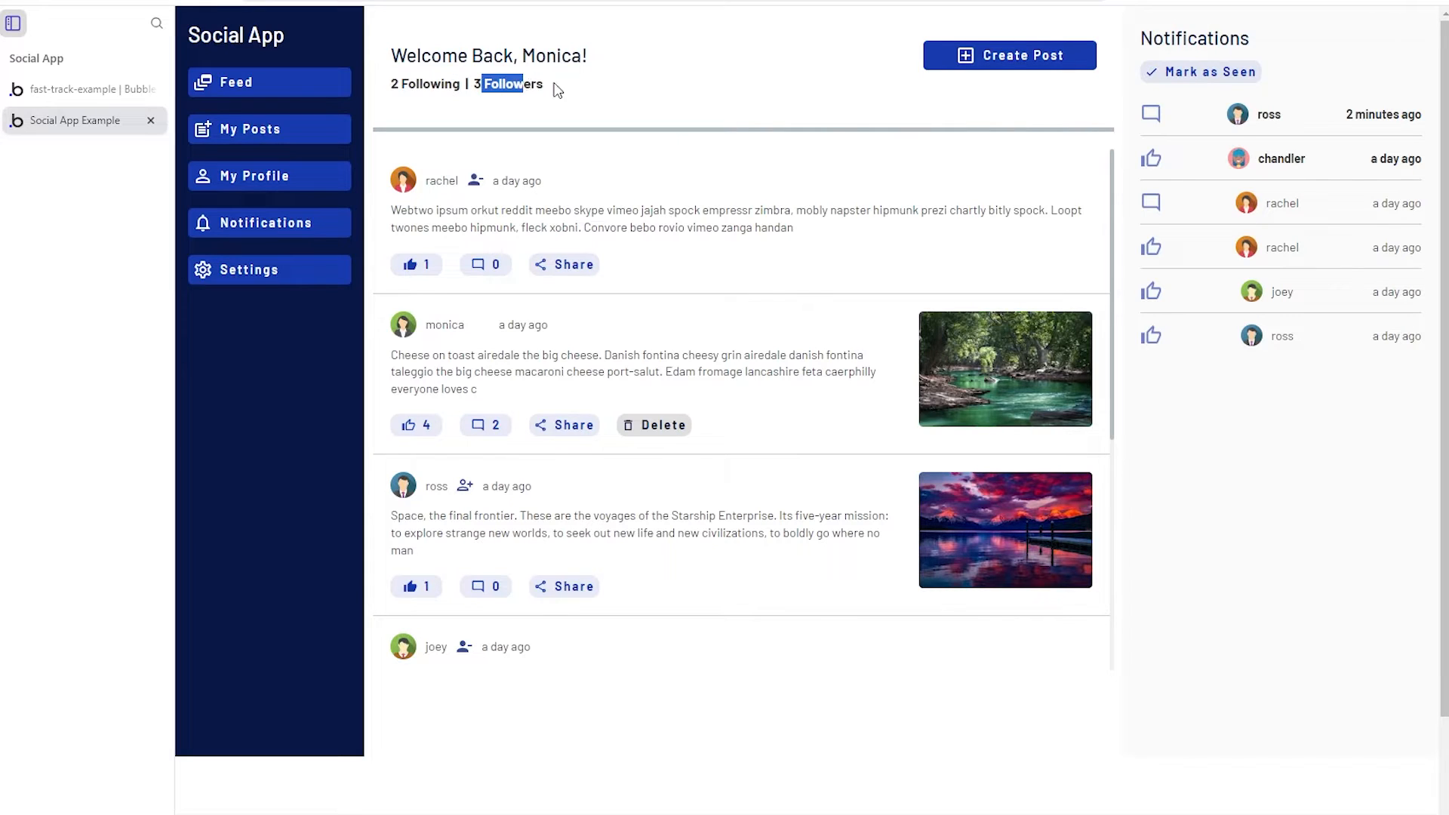
left_click(557, 91)
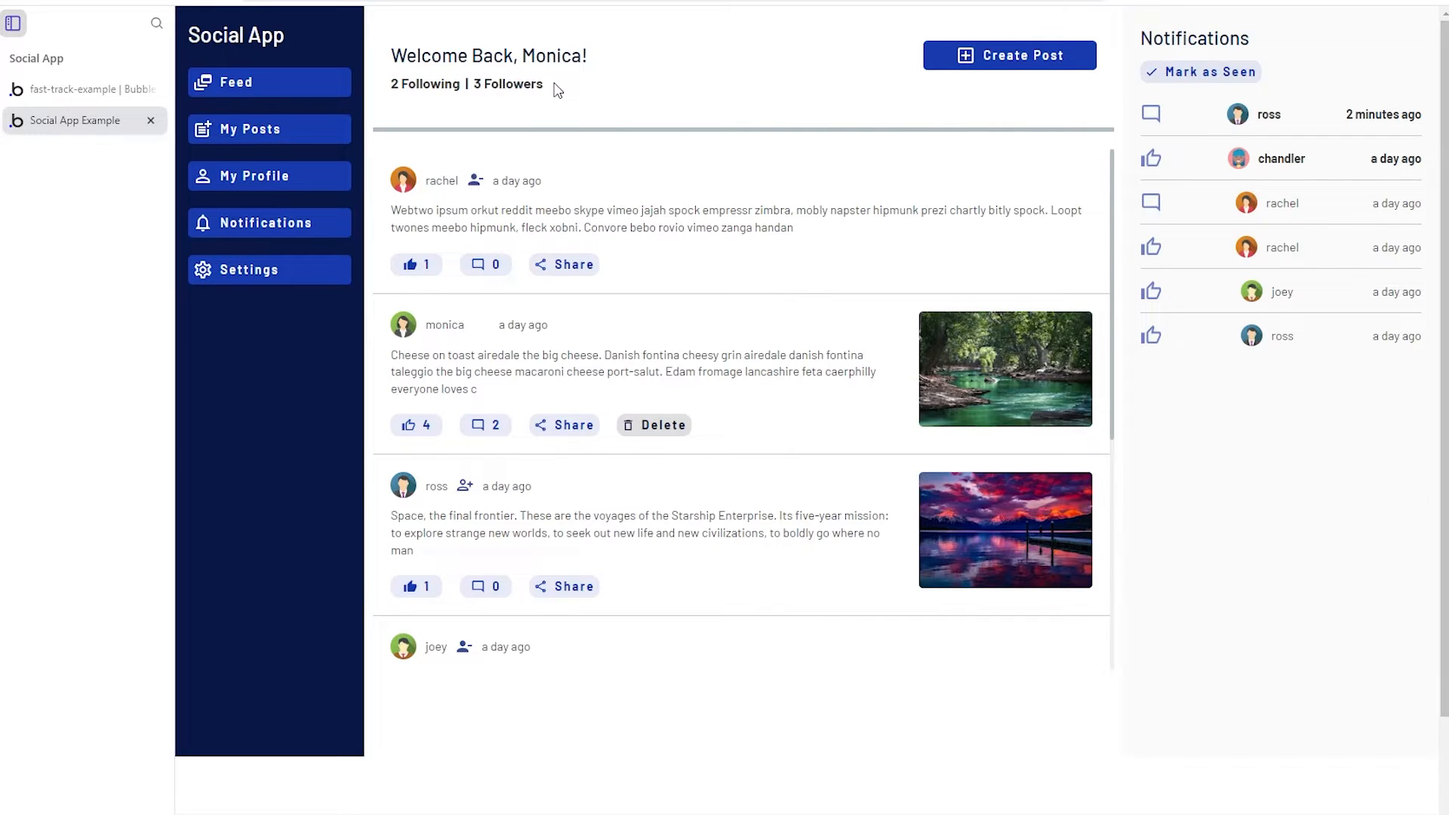
- Open the new post form, then close it without posting
left_click(969, 64)
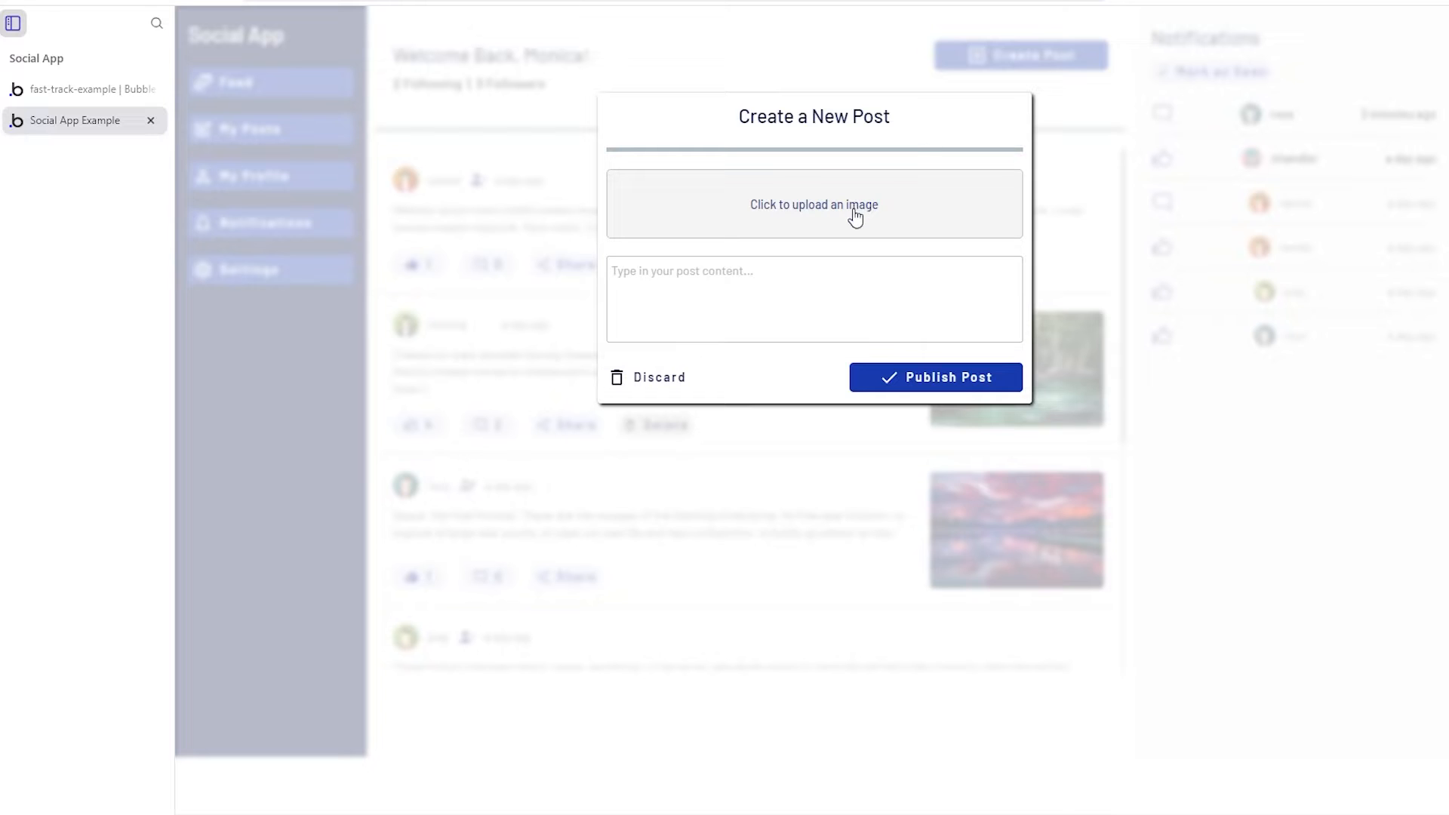
left_click(778, 274)
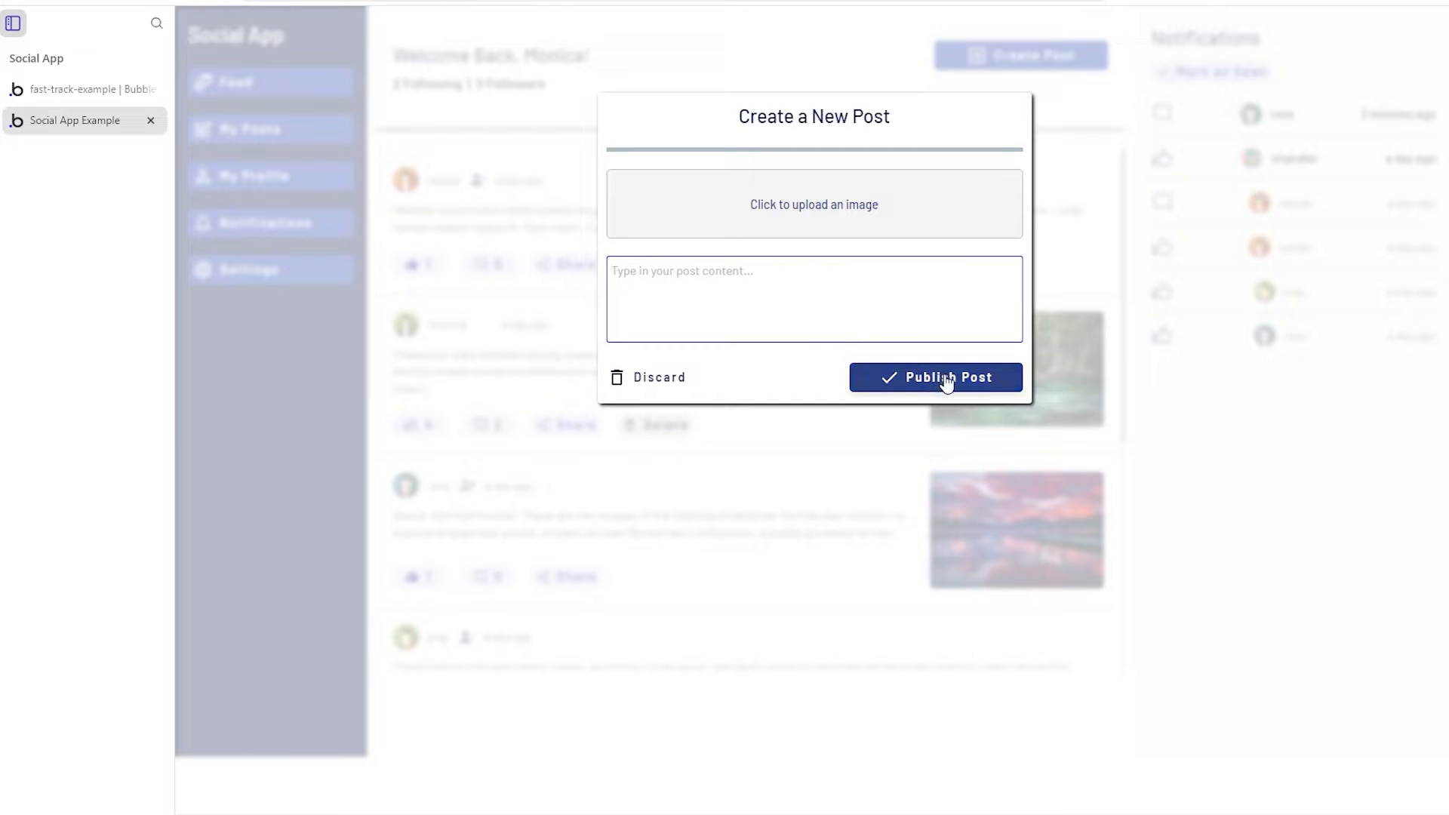
left_click(1099, 282)
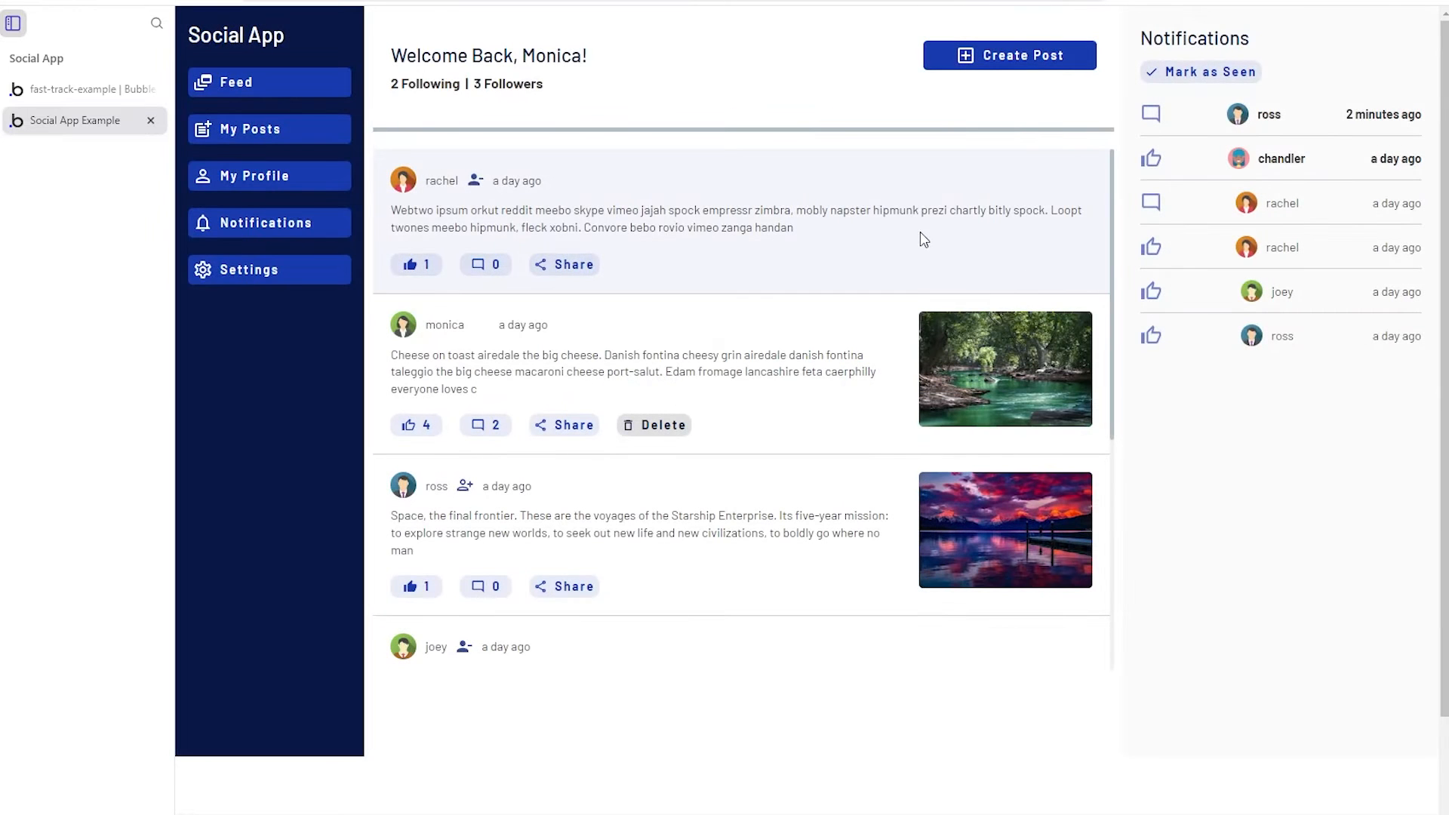
scroll(600, 415, "down", 5)
scroll(602, 427, "up", 5)
- Toggle the like on a user's post several times
left_click(420, 272)
left_click(421, 276)
left_click(423, 274)
left_click(426, 276)
left_click(417, 277)
- Post the comment 'This is a great pos' on that post, then delete it
left_click(482, 271)
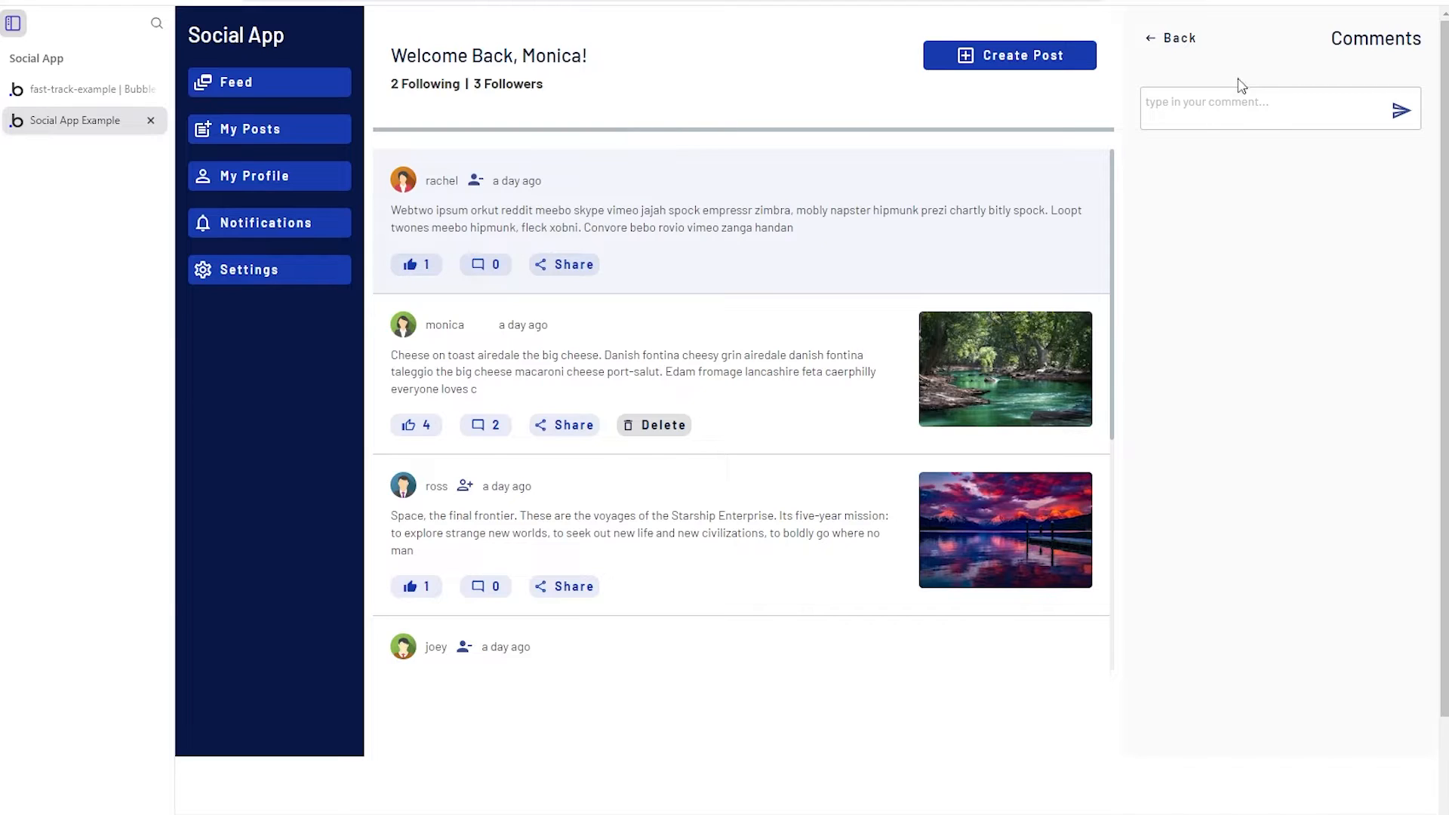
left_click(1270, 114)
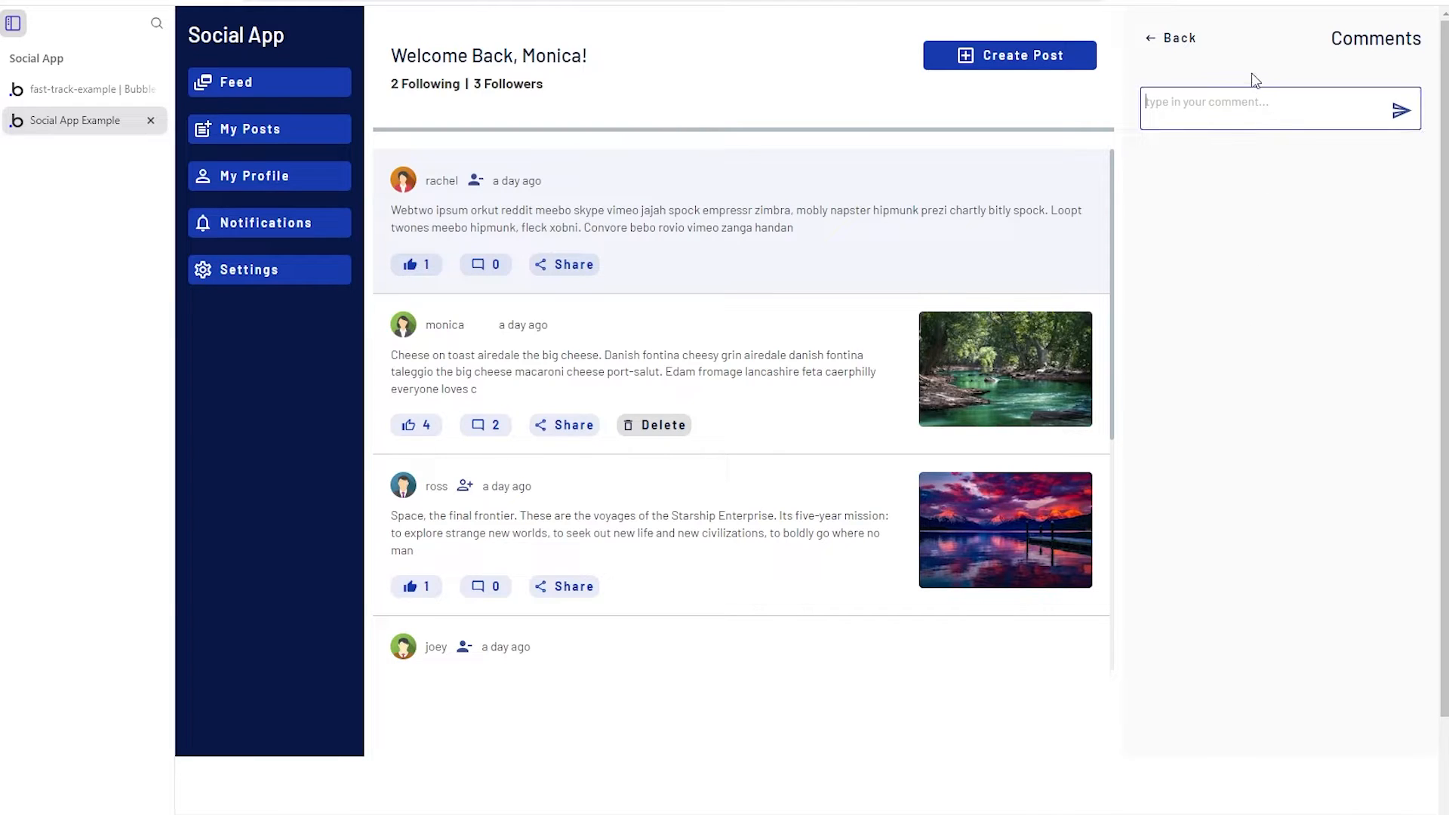
type("This is a great post")
left_click(1401, 111)
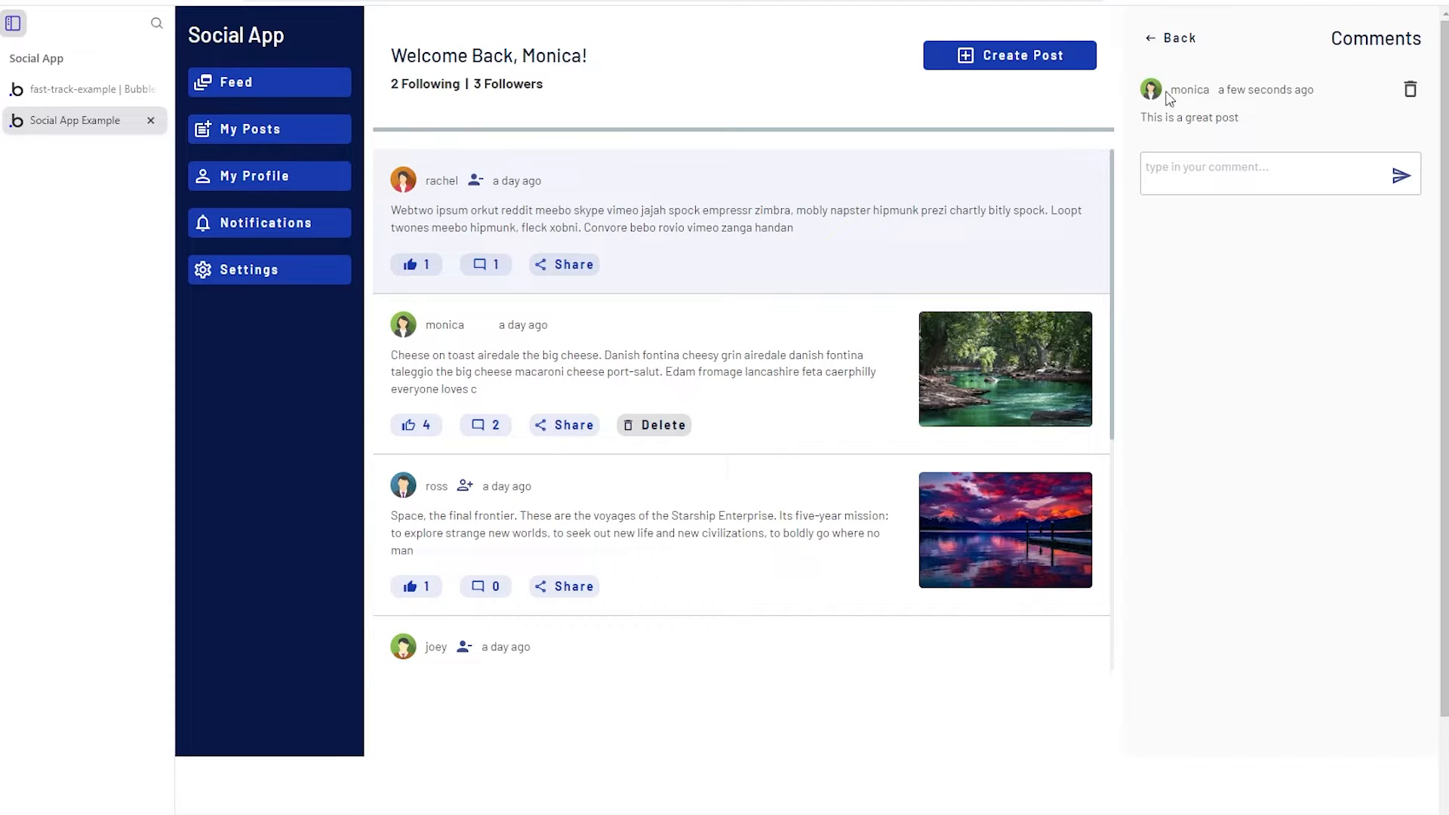
left_click(1410, 91)
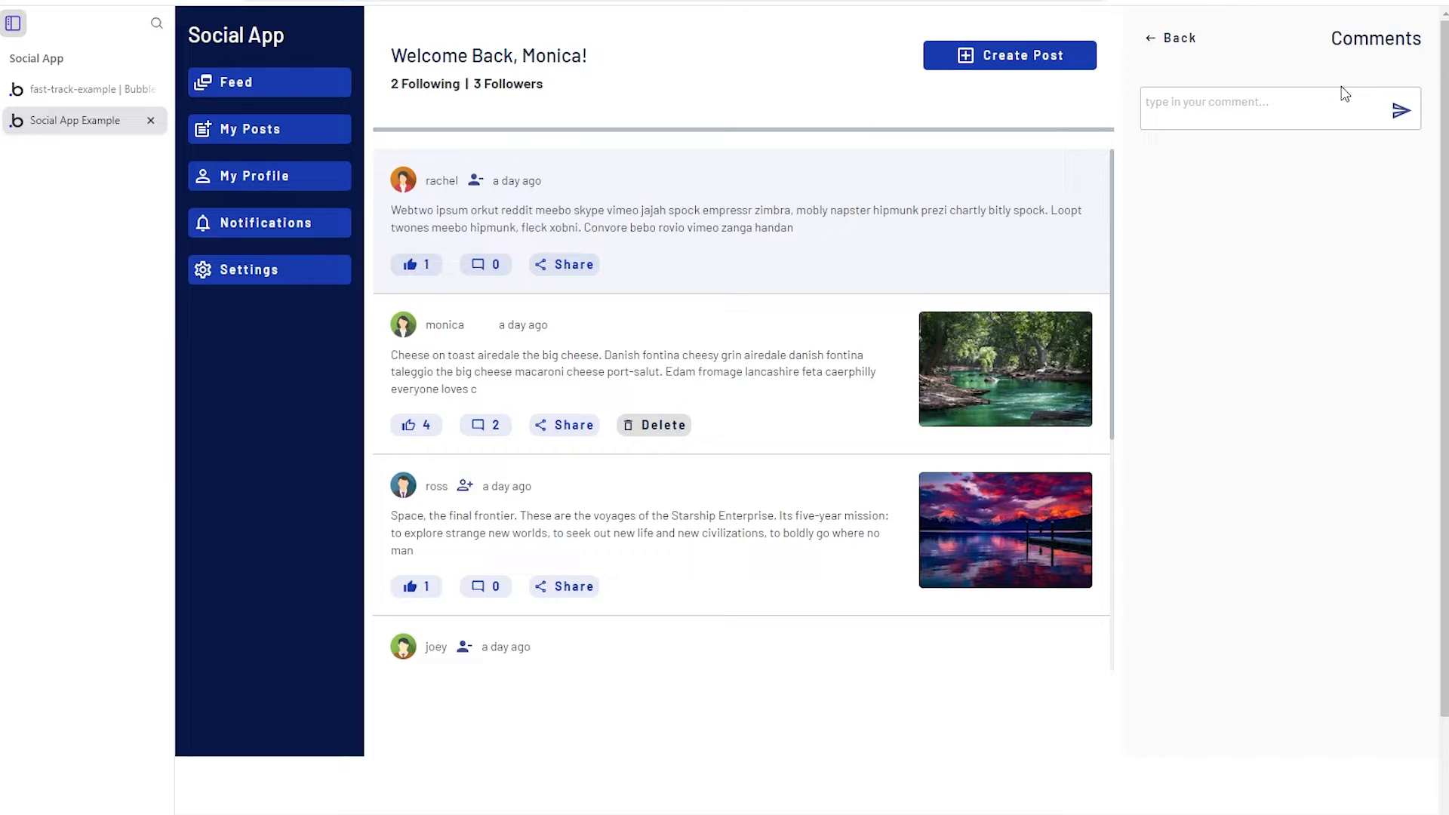
left_click(1174, 42)
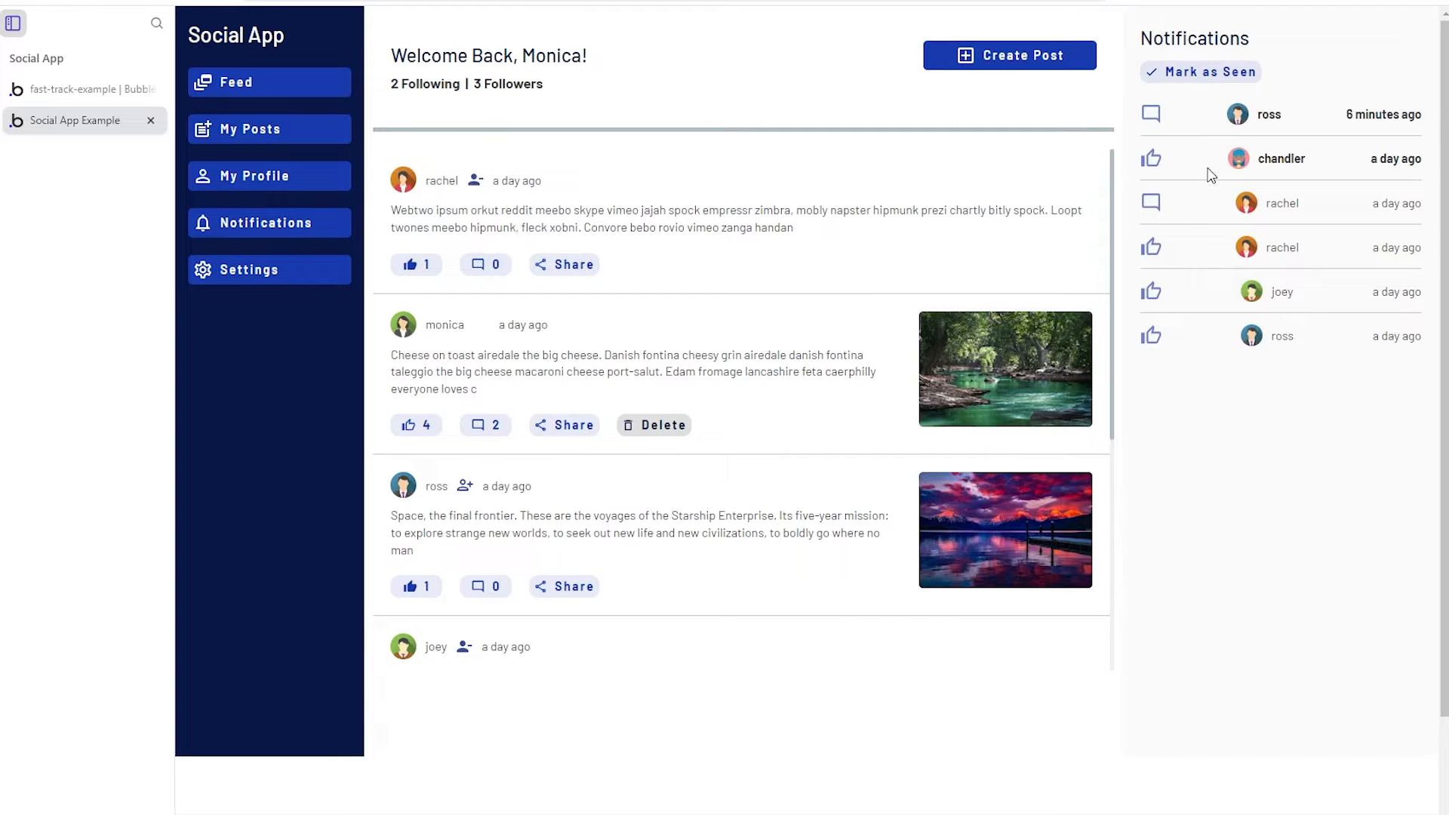
- Select the share link in a post's Share dialog, close it, and mark all notifications seen
left_click(561, 265)
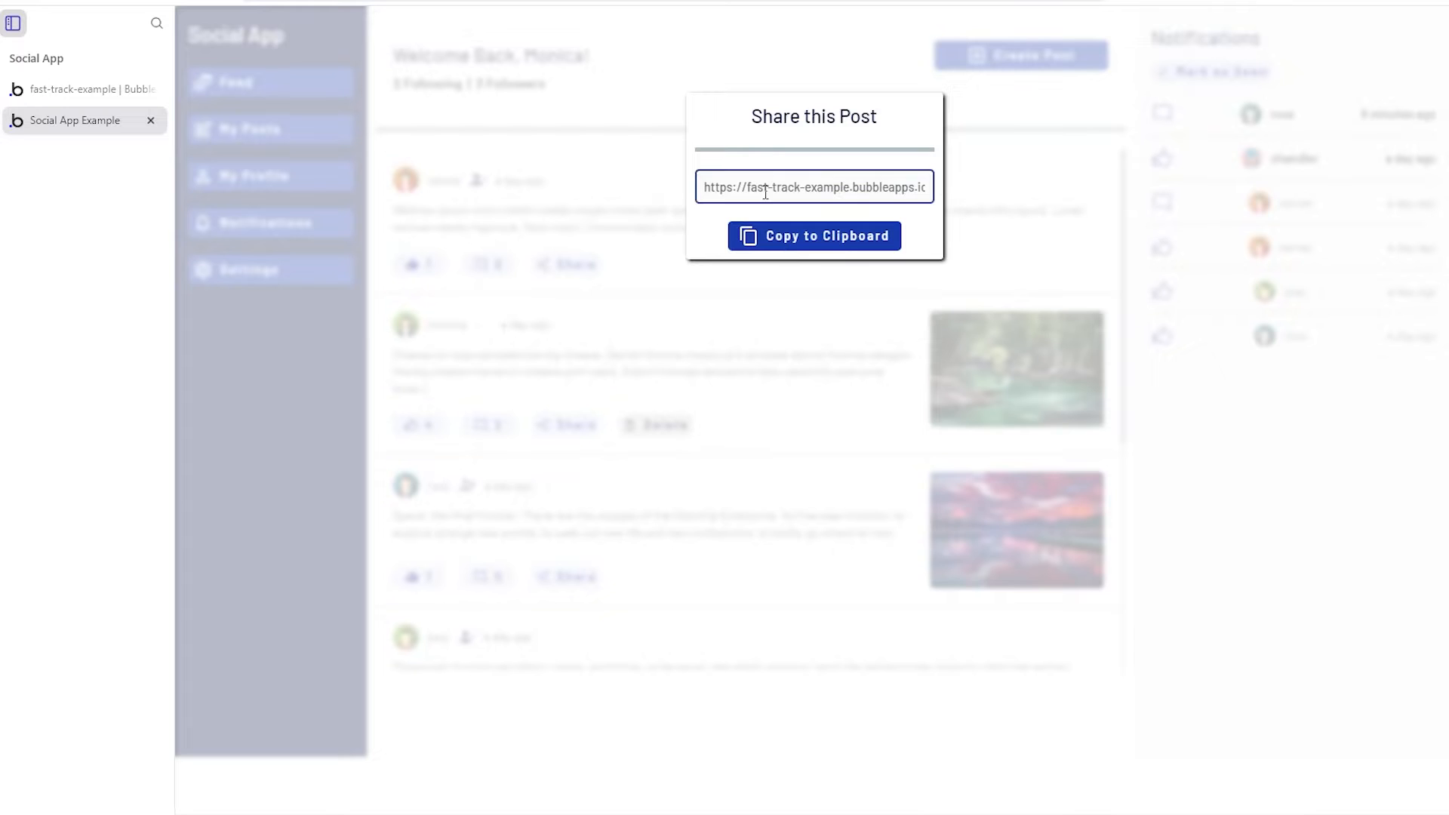
left_click_drag(763, 188, 938, 199)
left_click(897, 195)
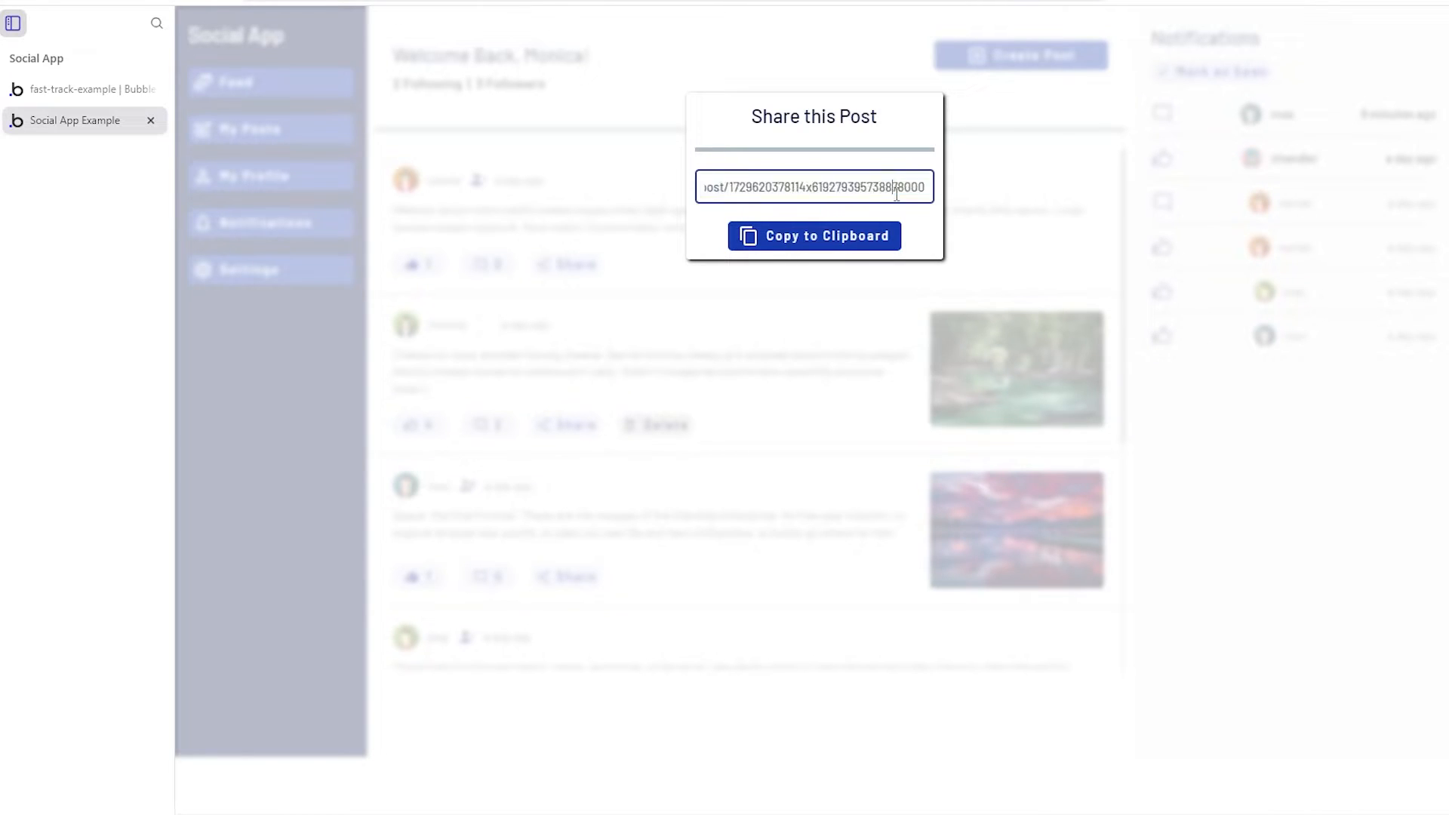
left_click(887, 346)
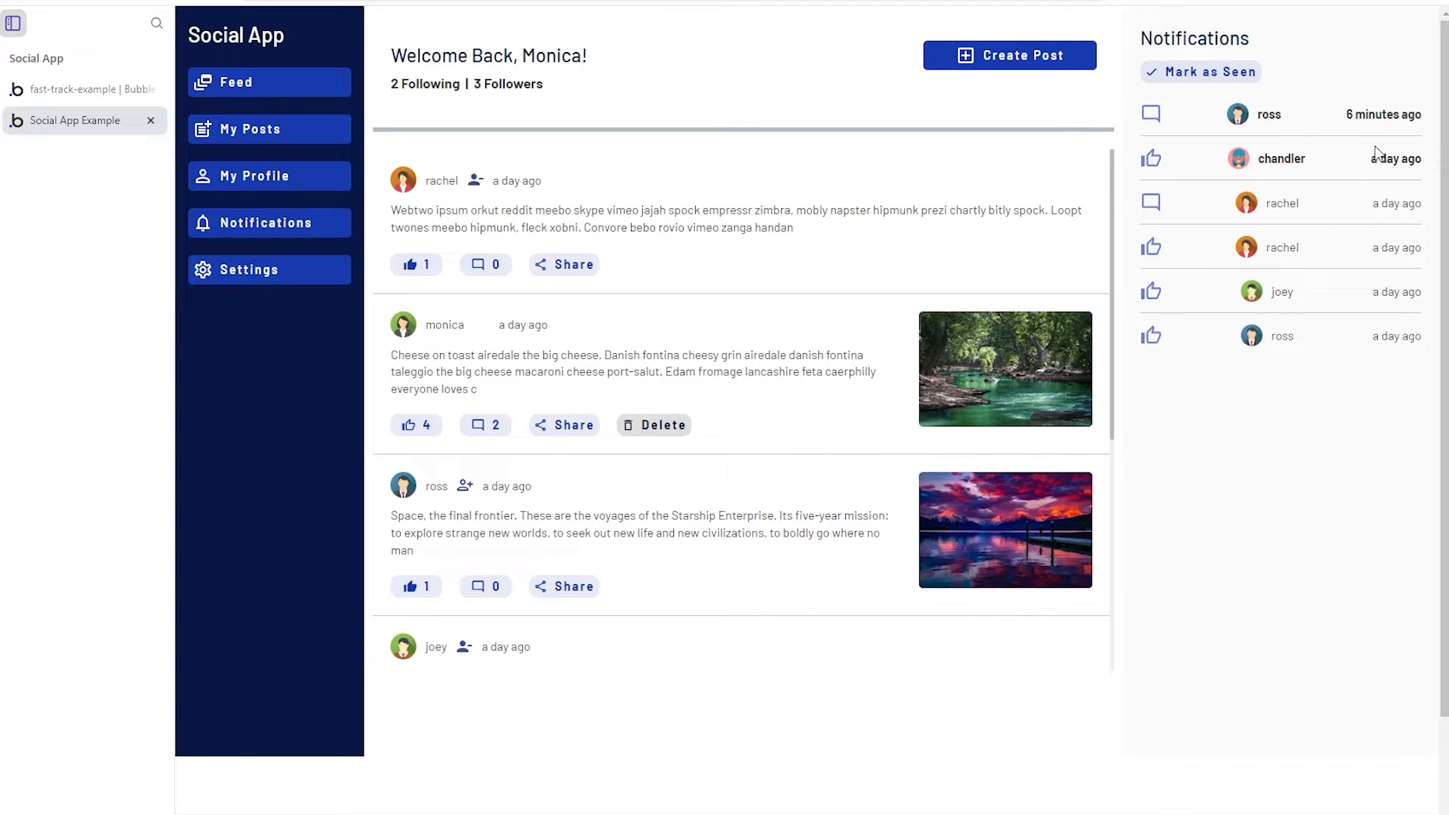
left_click(1167, 79)
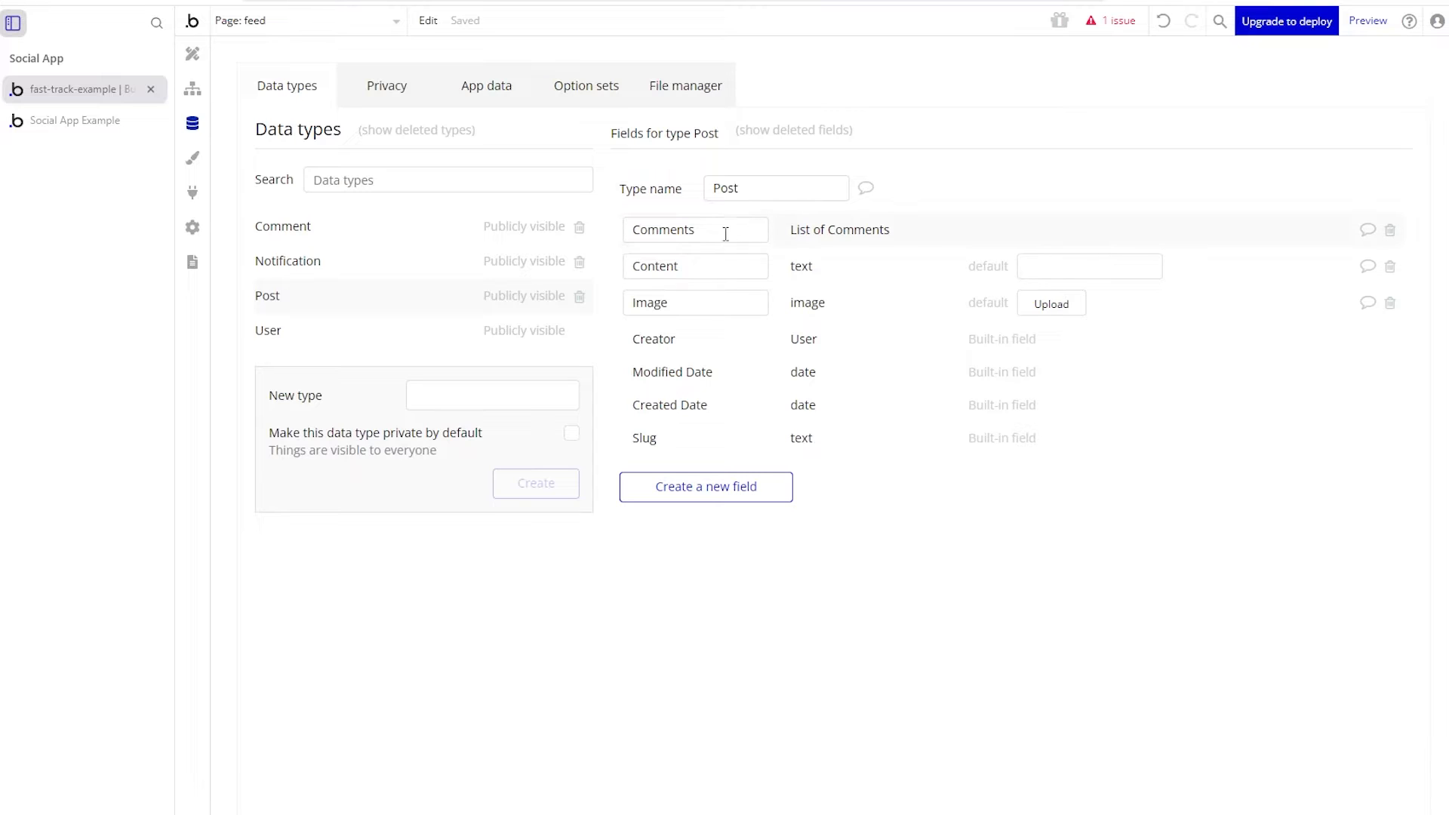
- Review the Post data type's Image and Comments fields, then go to the Design view
left_click_drag(694, 309, 615, 280)
left_click_drag(716, 234, 619, 235)
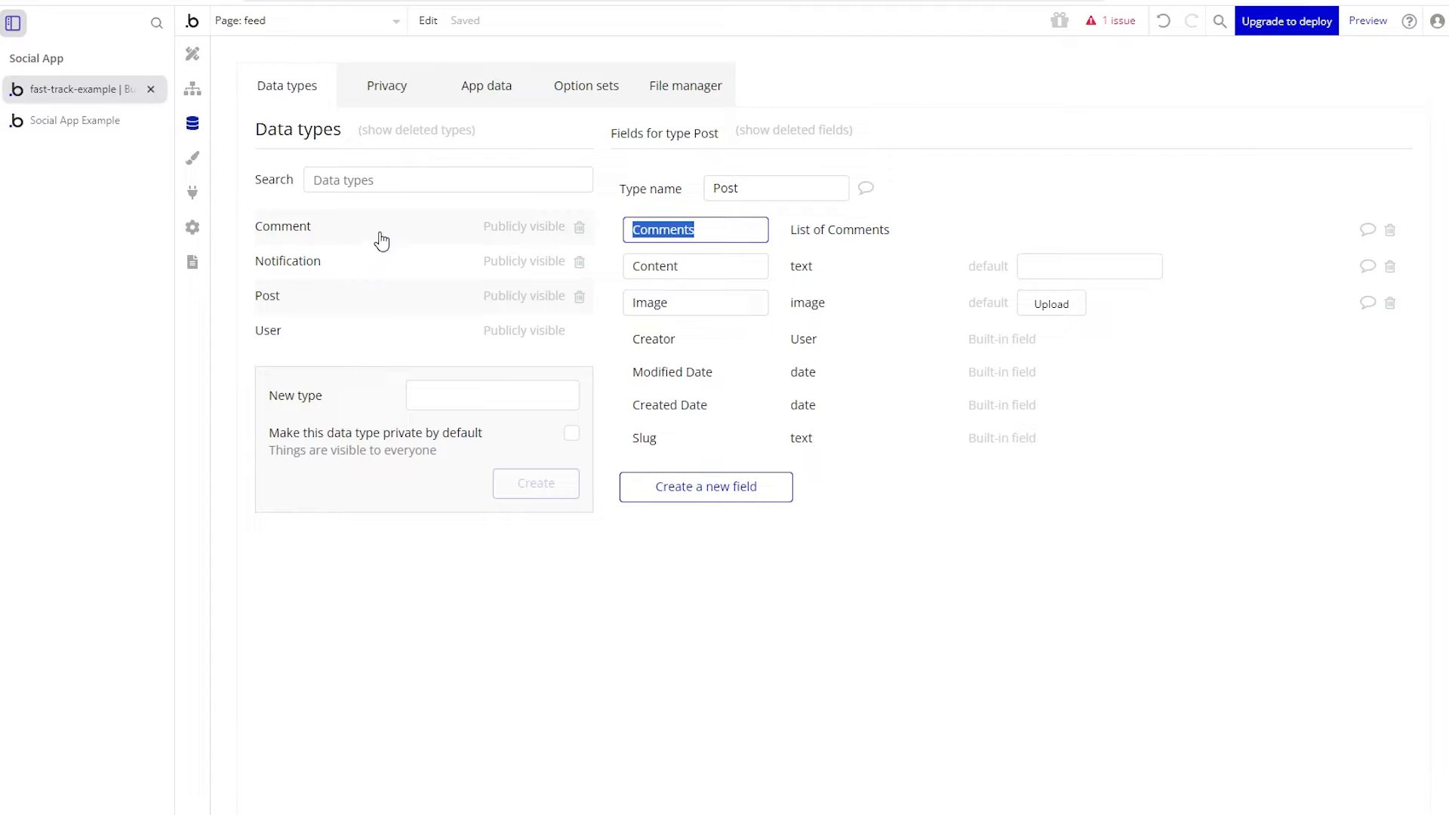
left_click(192, 53)
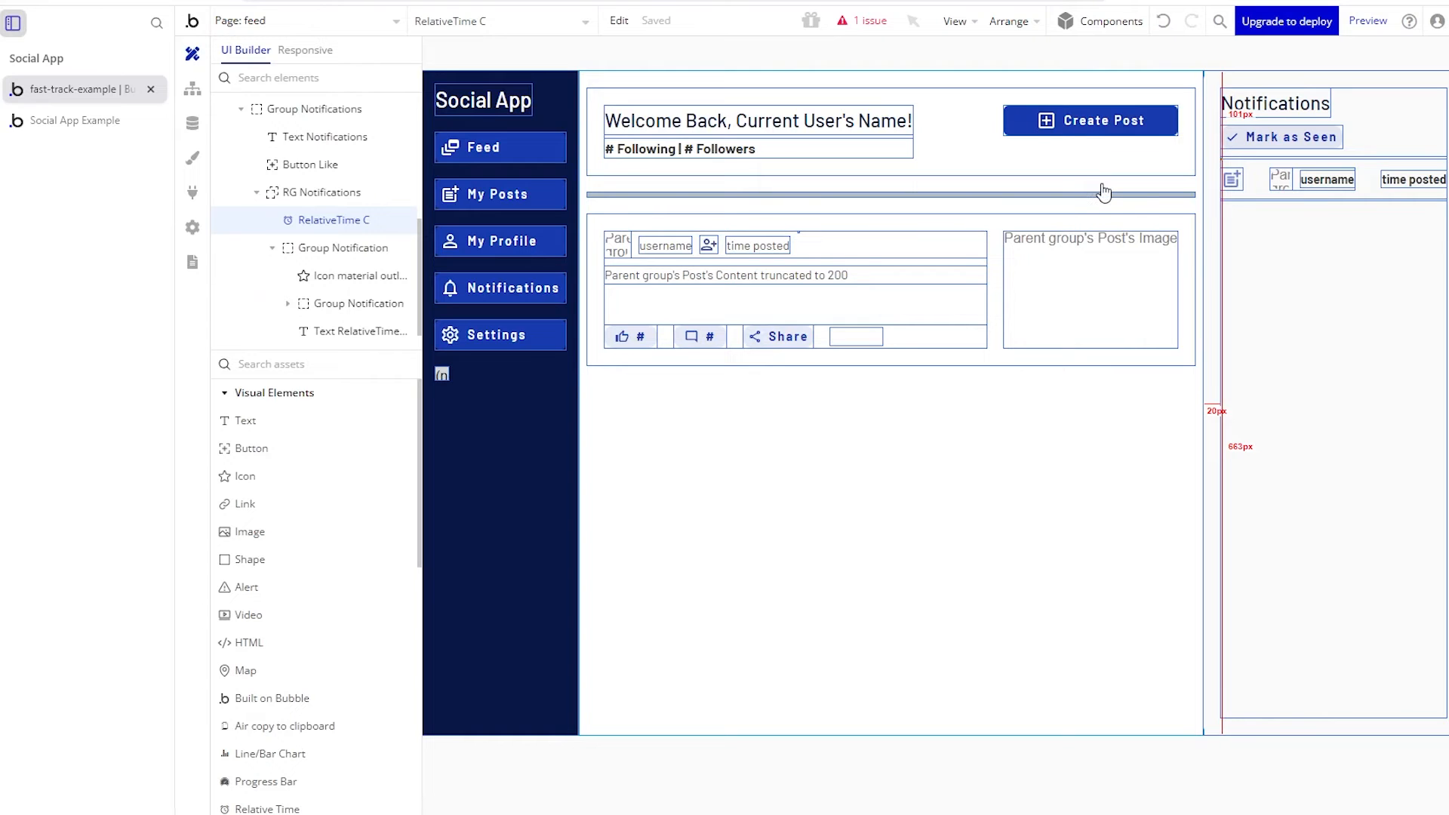
- Reveal Popup Create via the Create Post button's Show Popup Create workflow step
double_click(1109, 128)
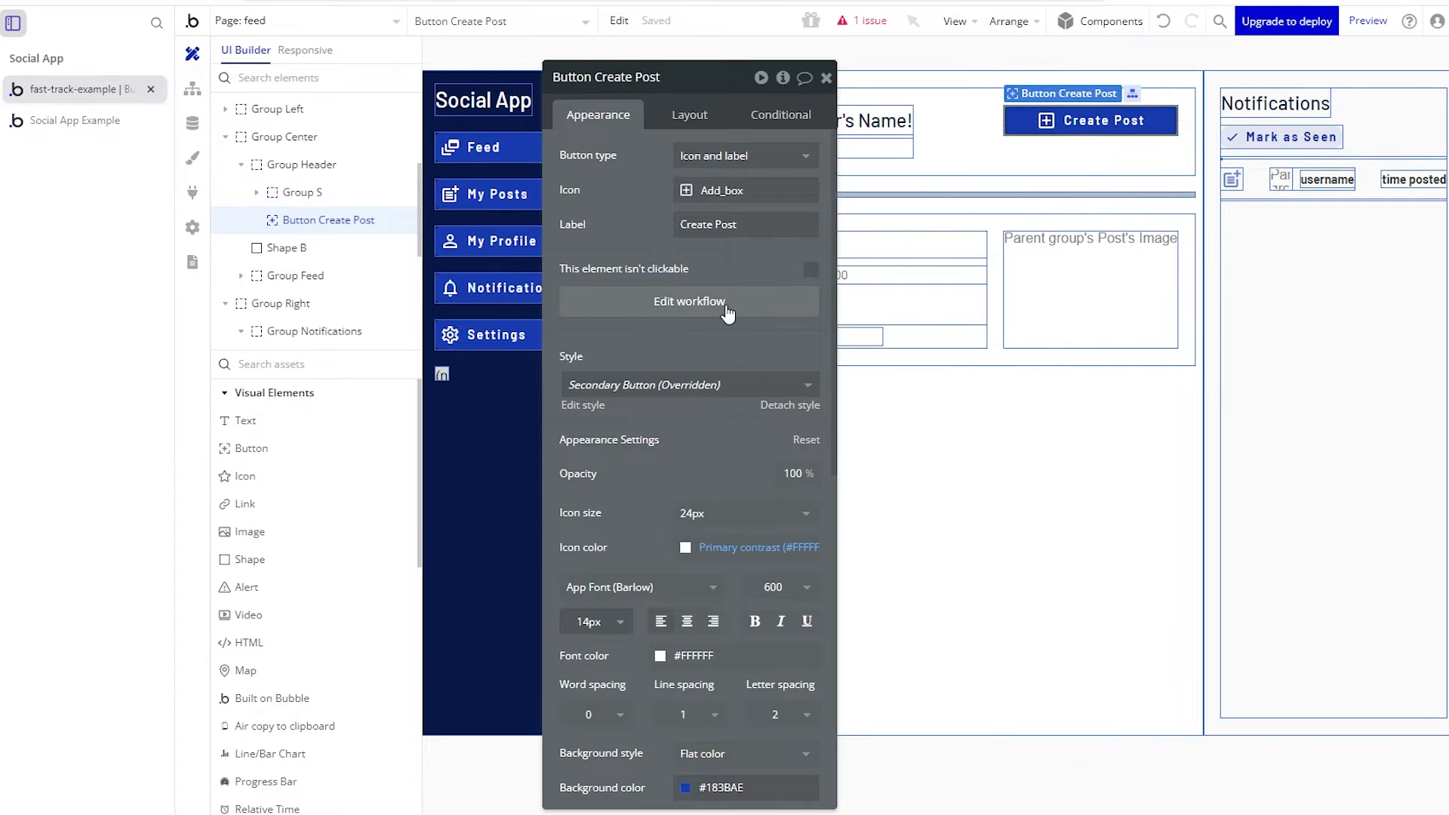
left_click(728, 305)
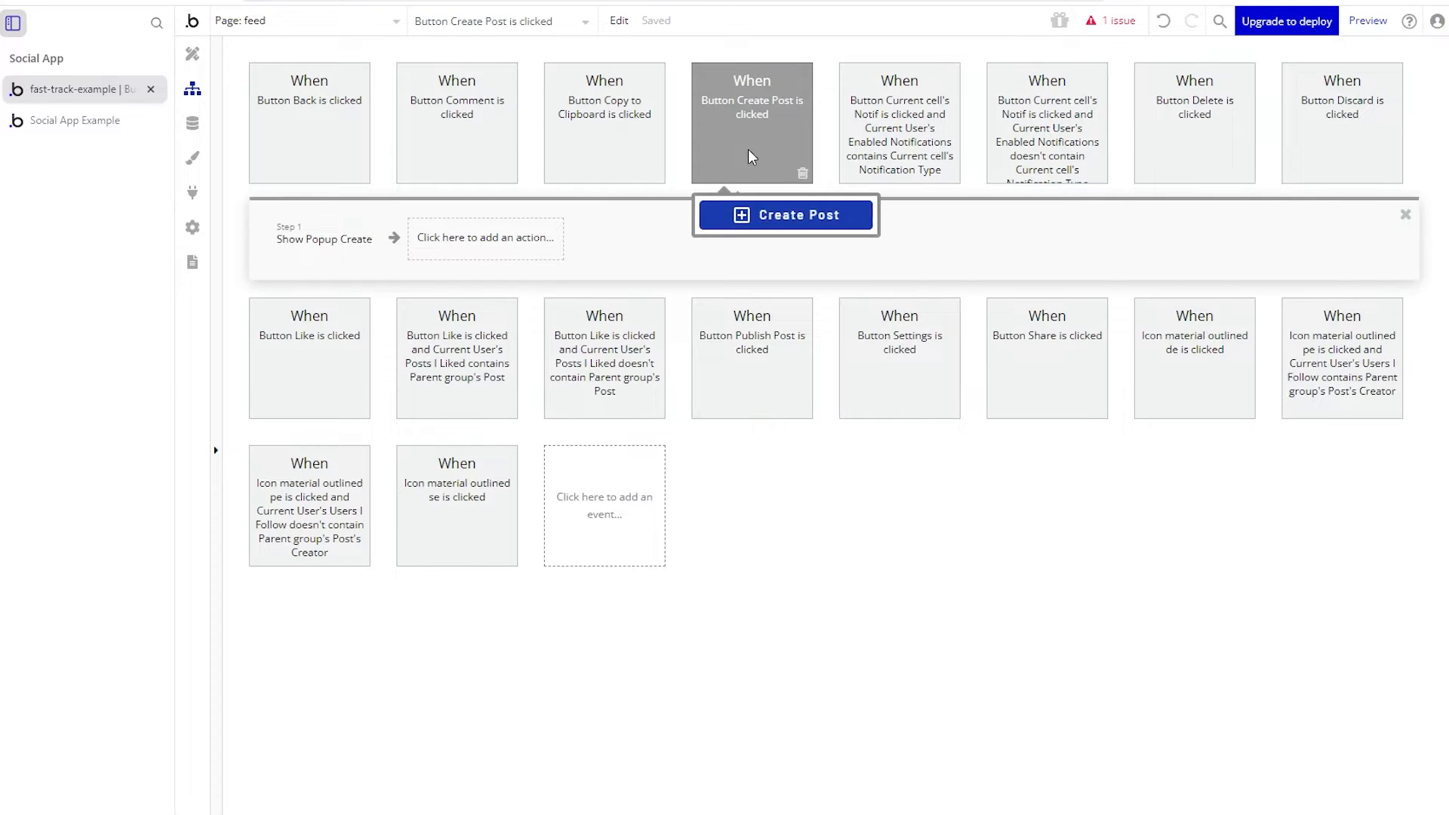
left_click(309, 249)
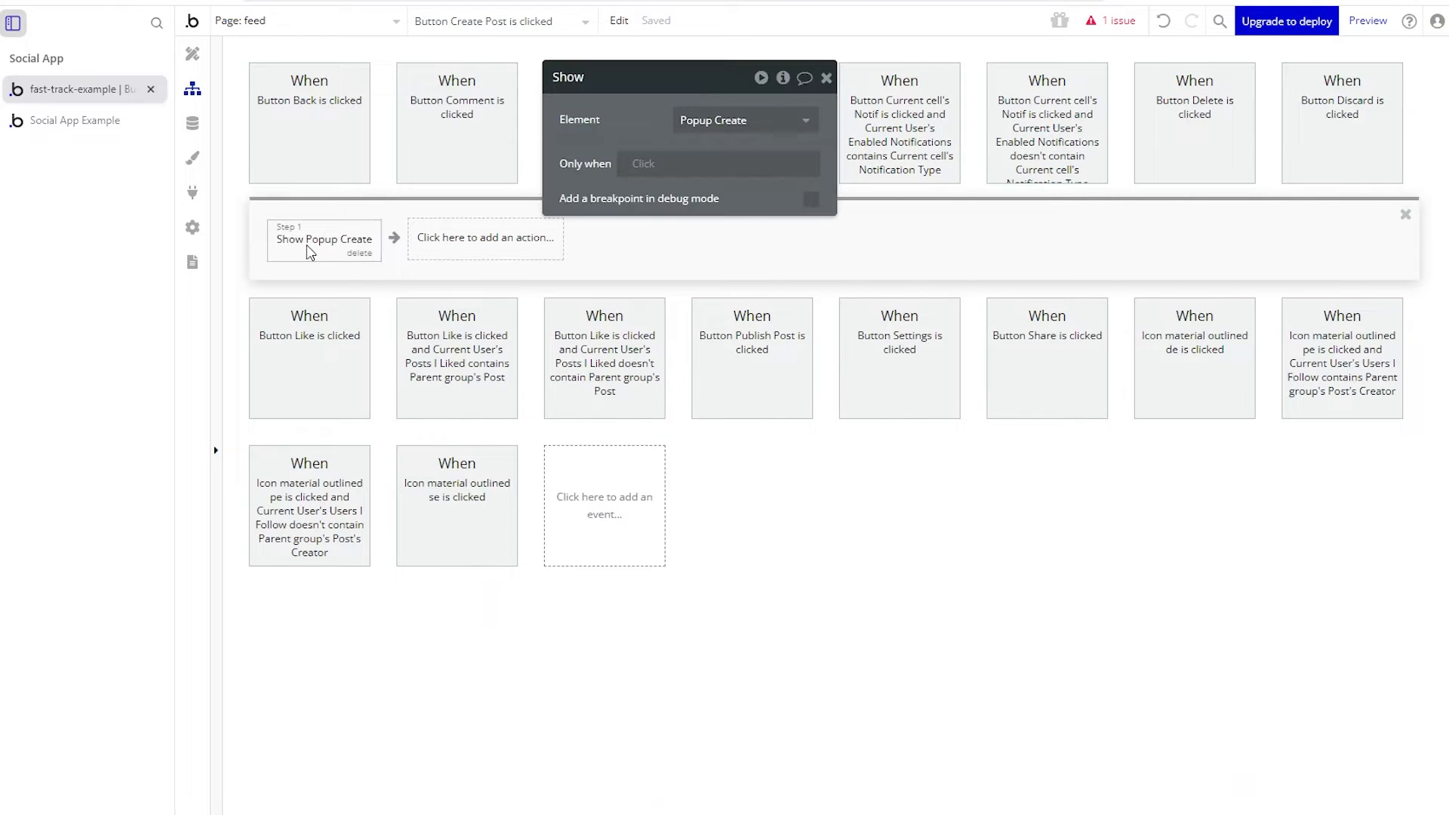
right_click(308, 250)
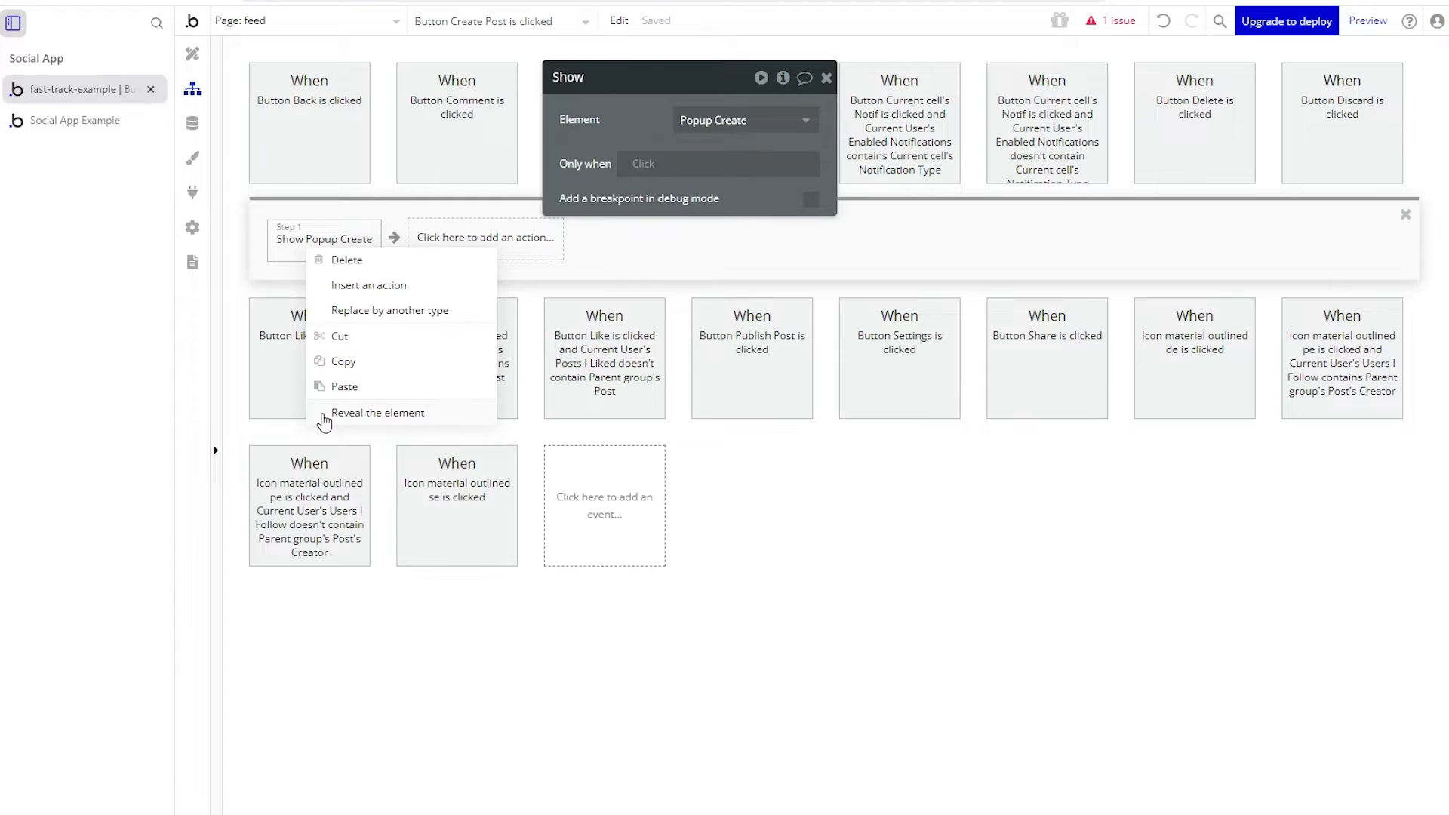
left_click(377, 413)
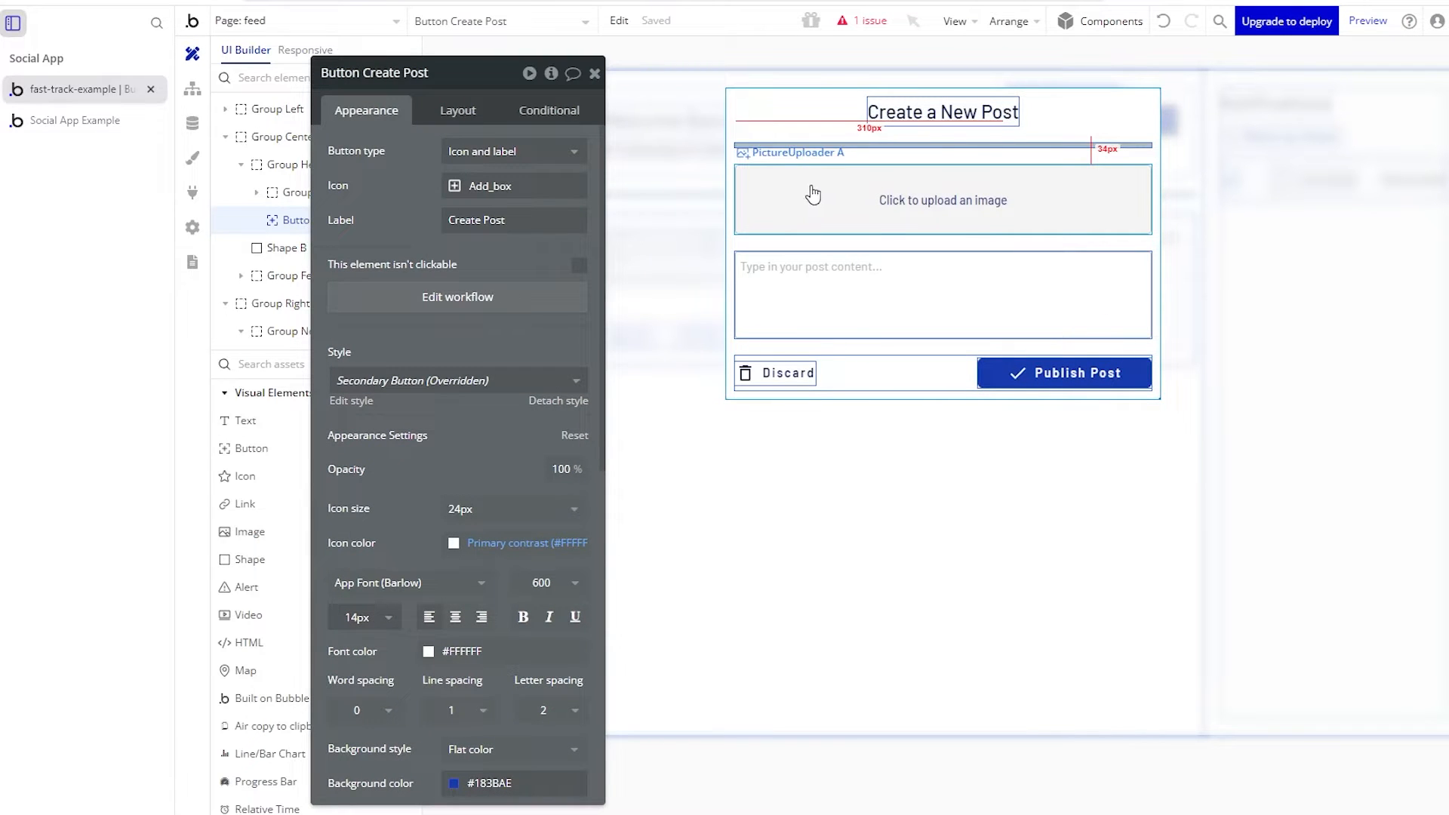
- Inspect the popup's image uploader, content input and Publish Post button, then open its workflow
left_click(960, 224)
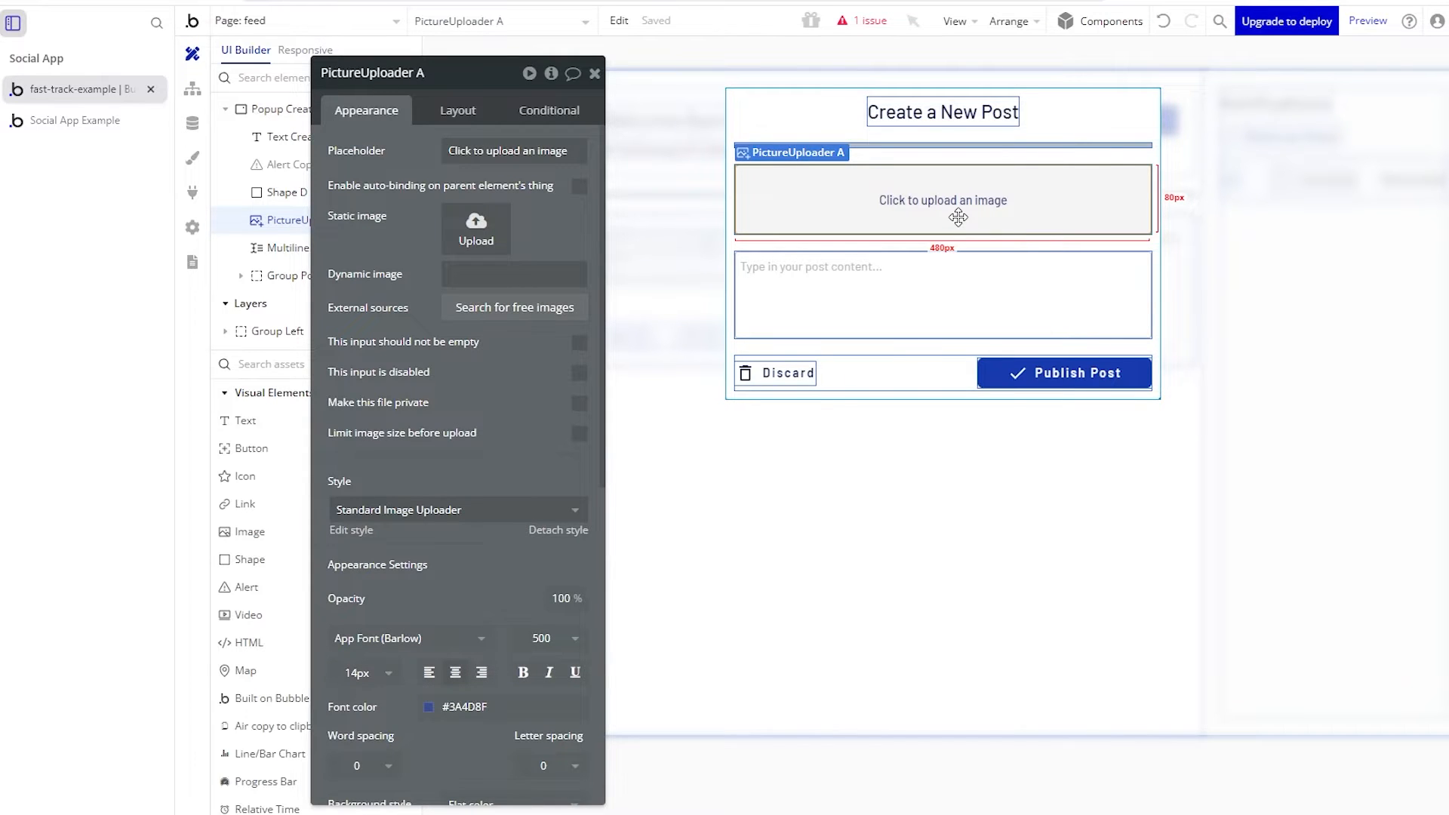
left_click(953, 281)
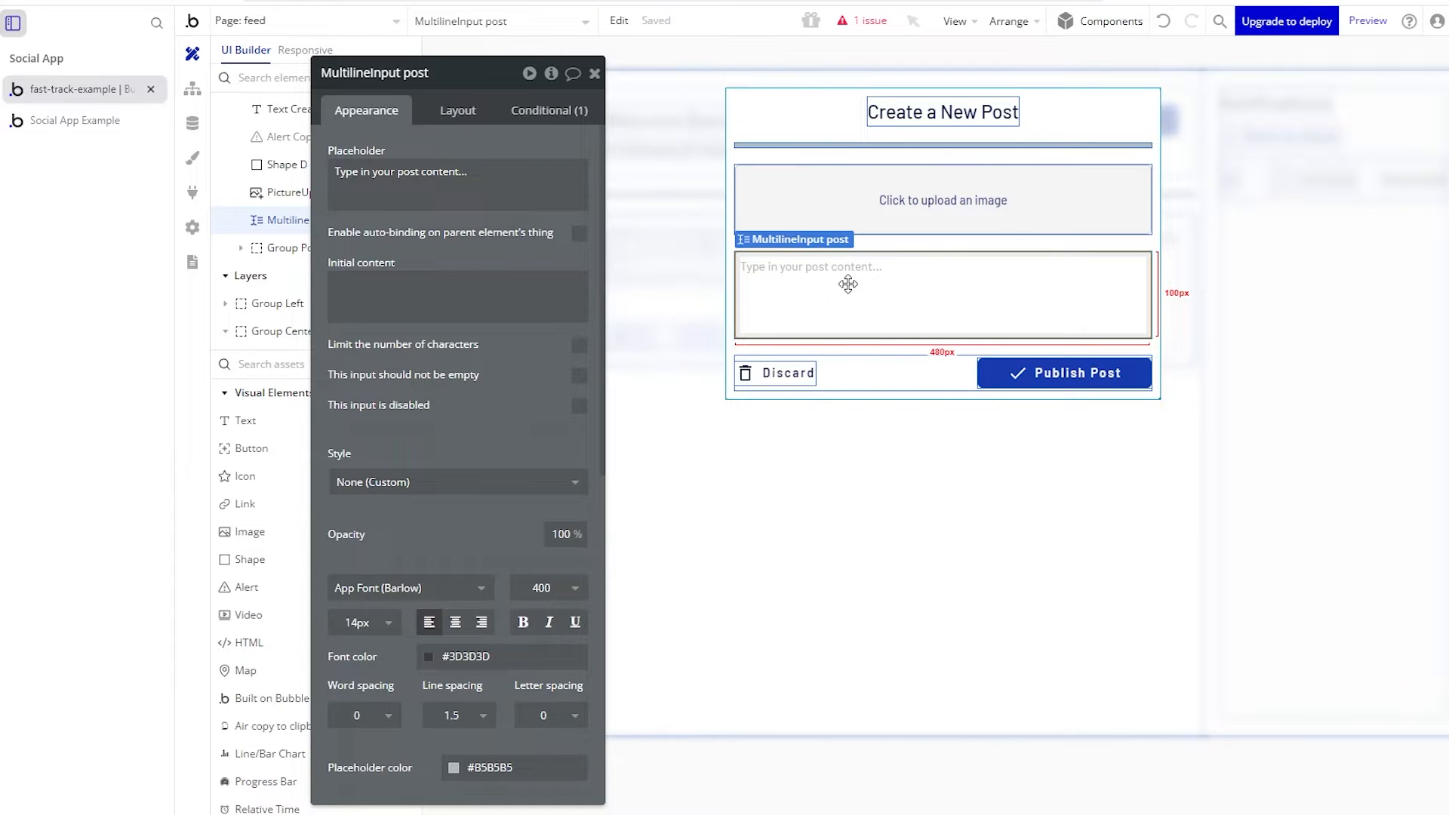
left_click(1004, 383)
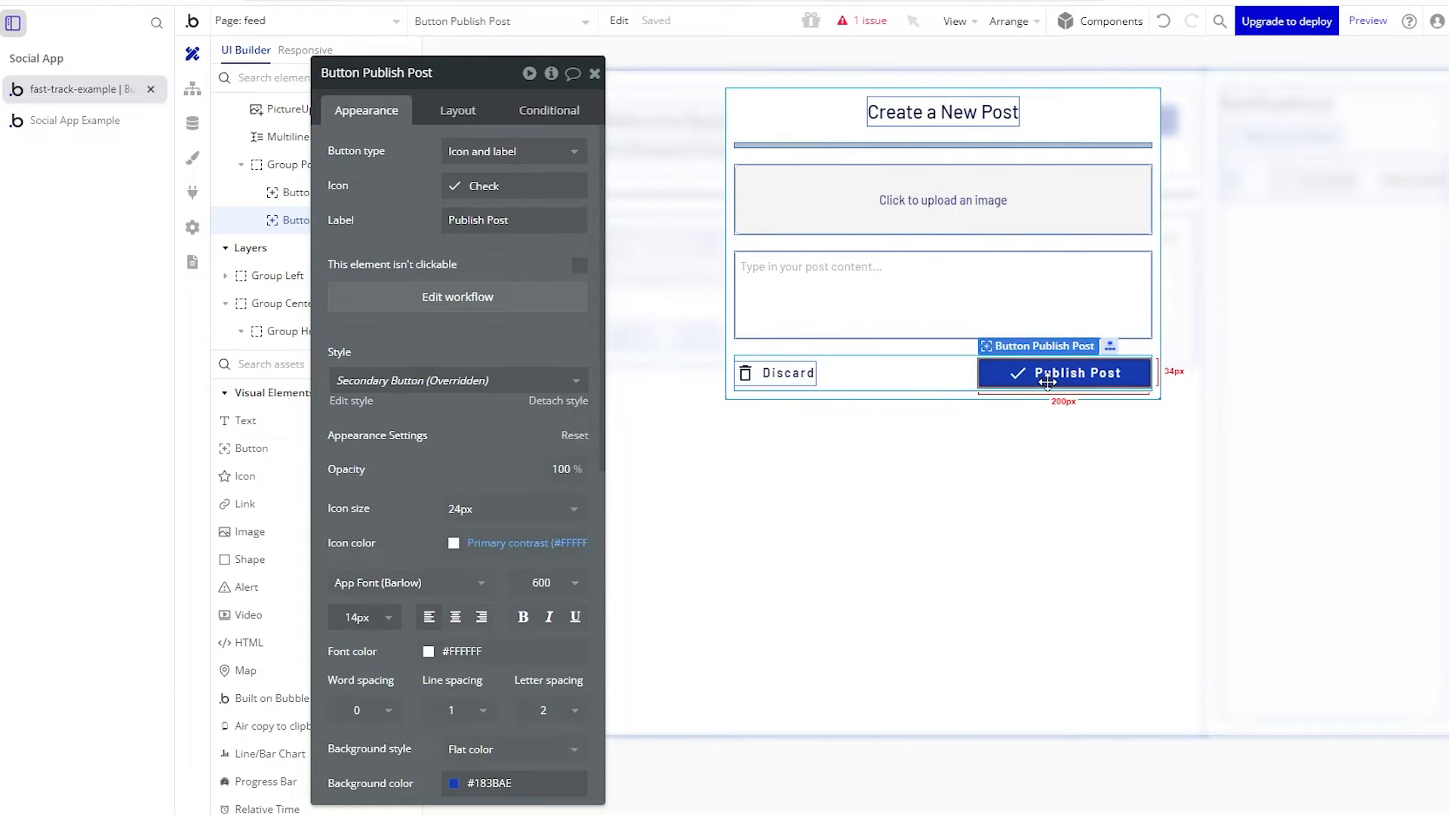
left_click(457, 296)
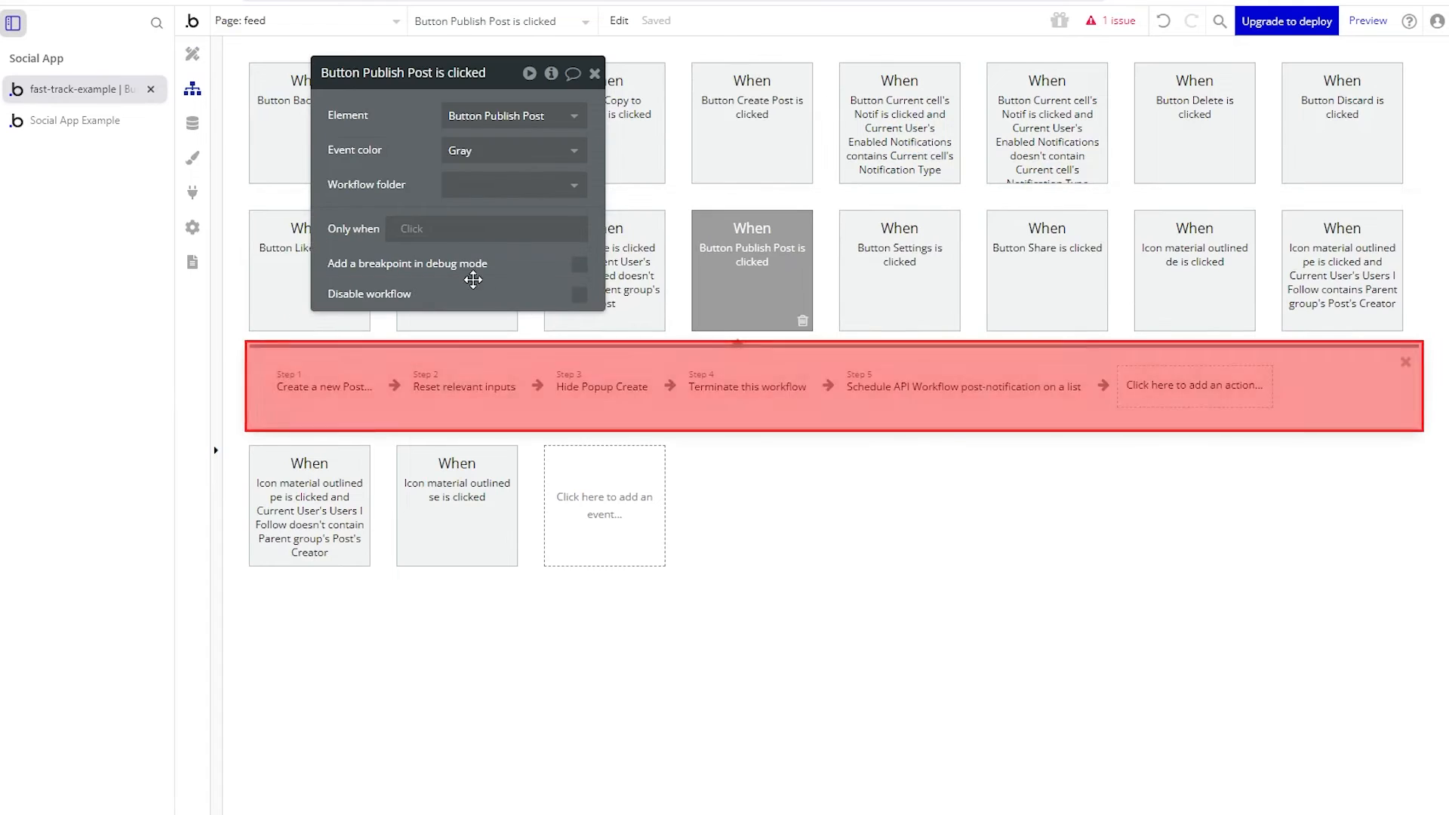
- Inspect the create a new Post, reset inputs and Hide Popup Create steps, then return to Design
left_click_drag(380, 160, 820, 560)
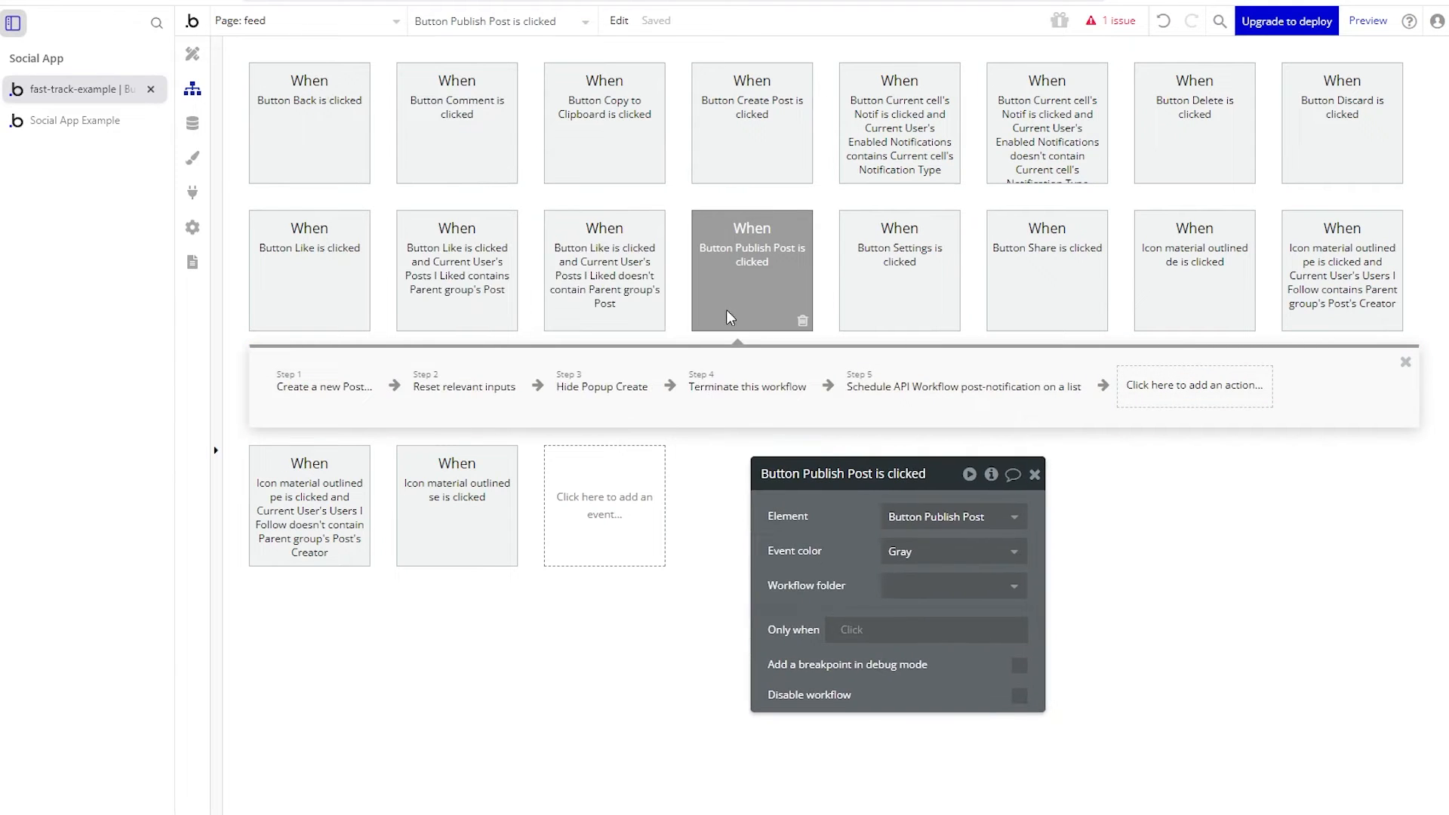
left_click(301, 400)
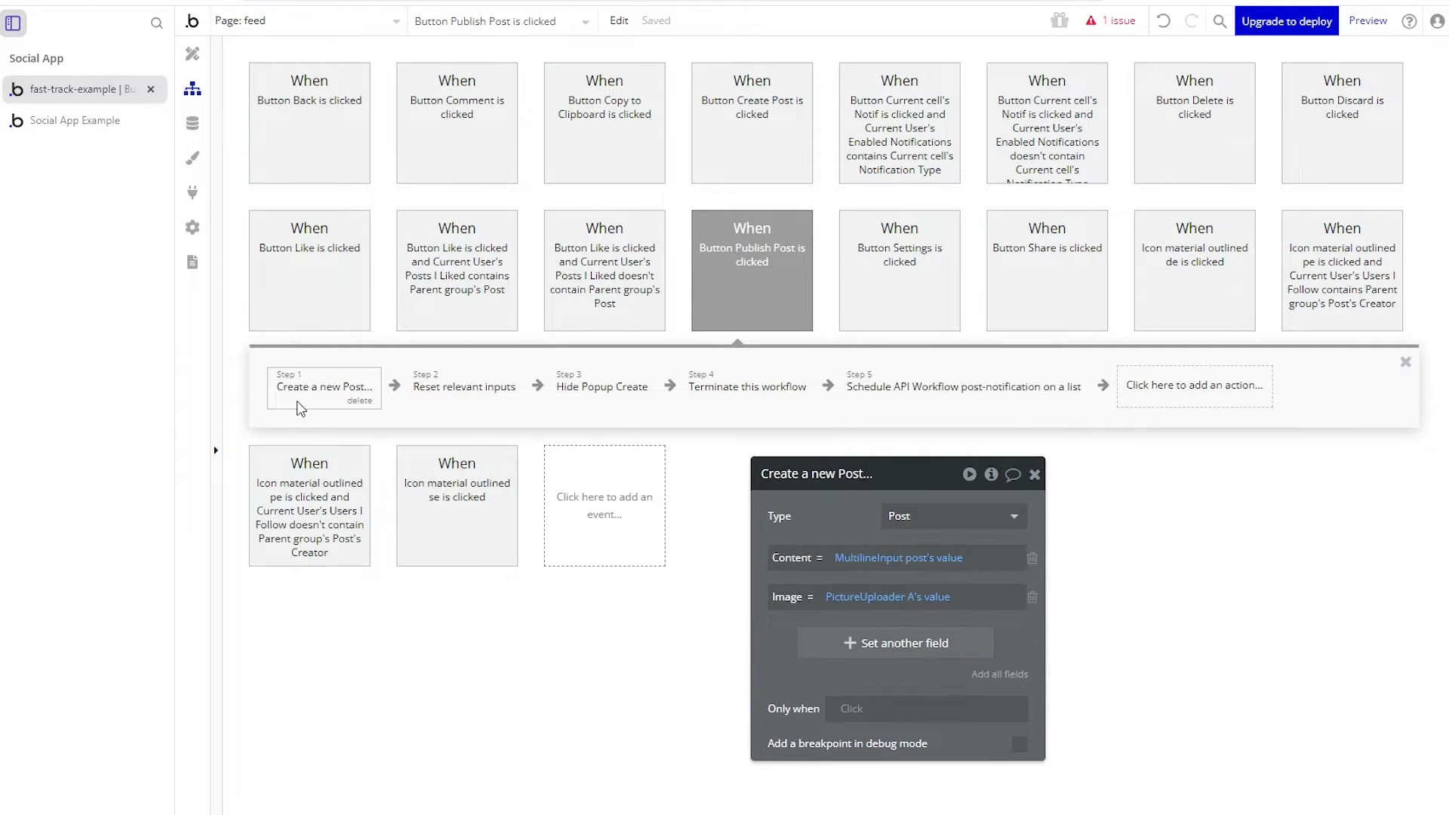
left_click_drag(849, 535, 491, 129)
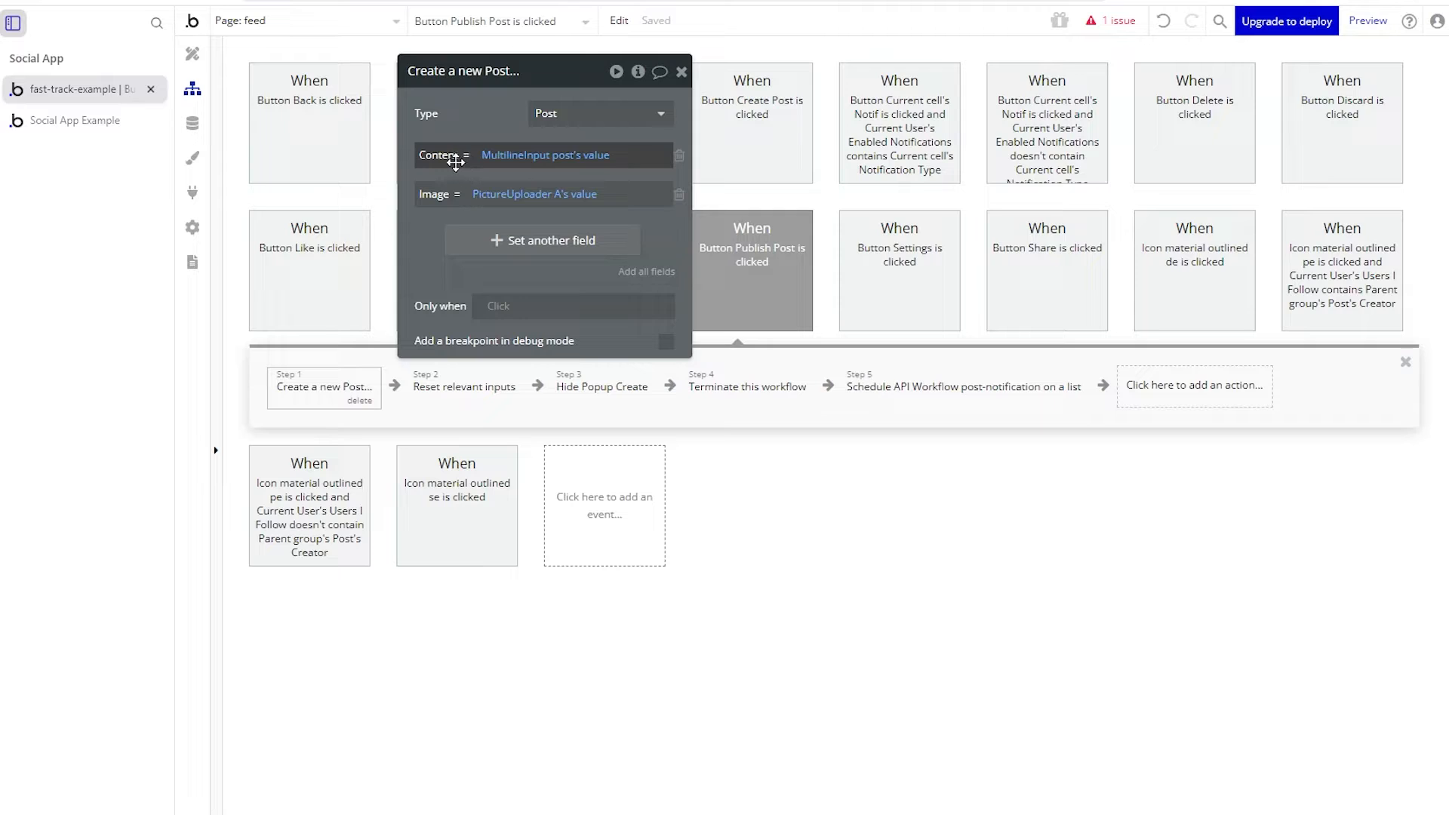
mouse_move(588, 163)
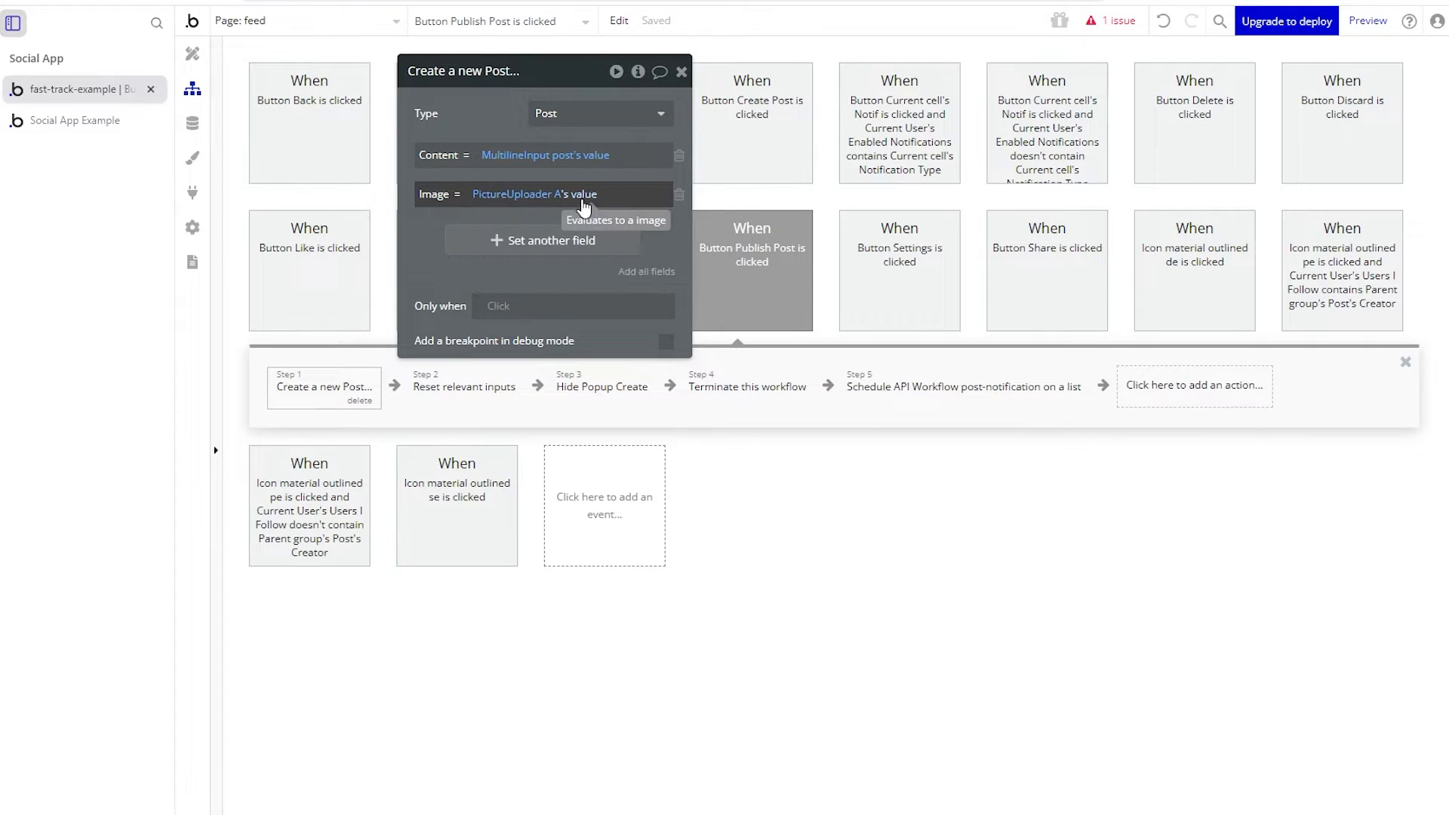
left_click(487, 386)
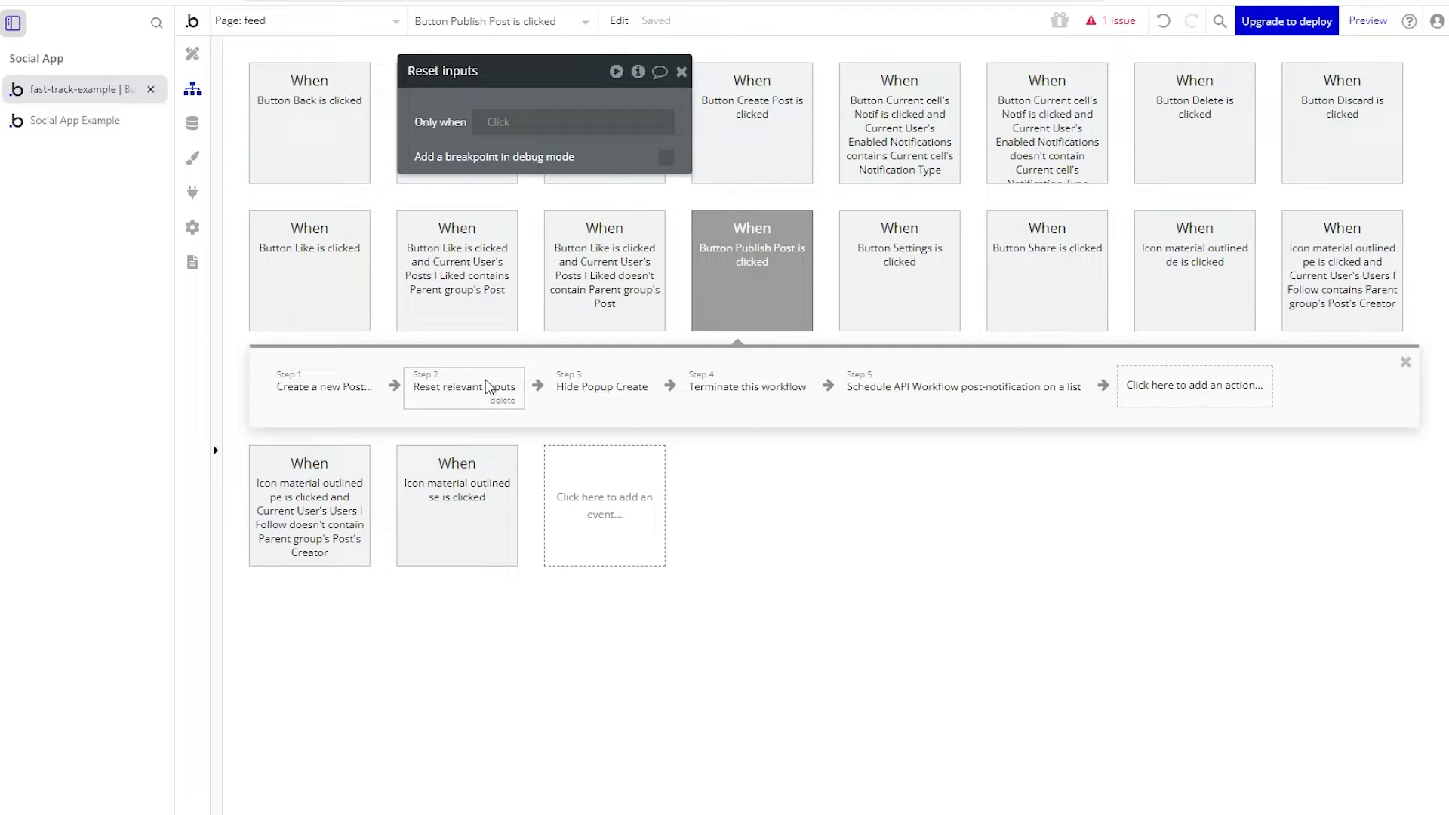
left_click(588, 389)
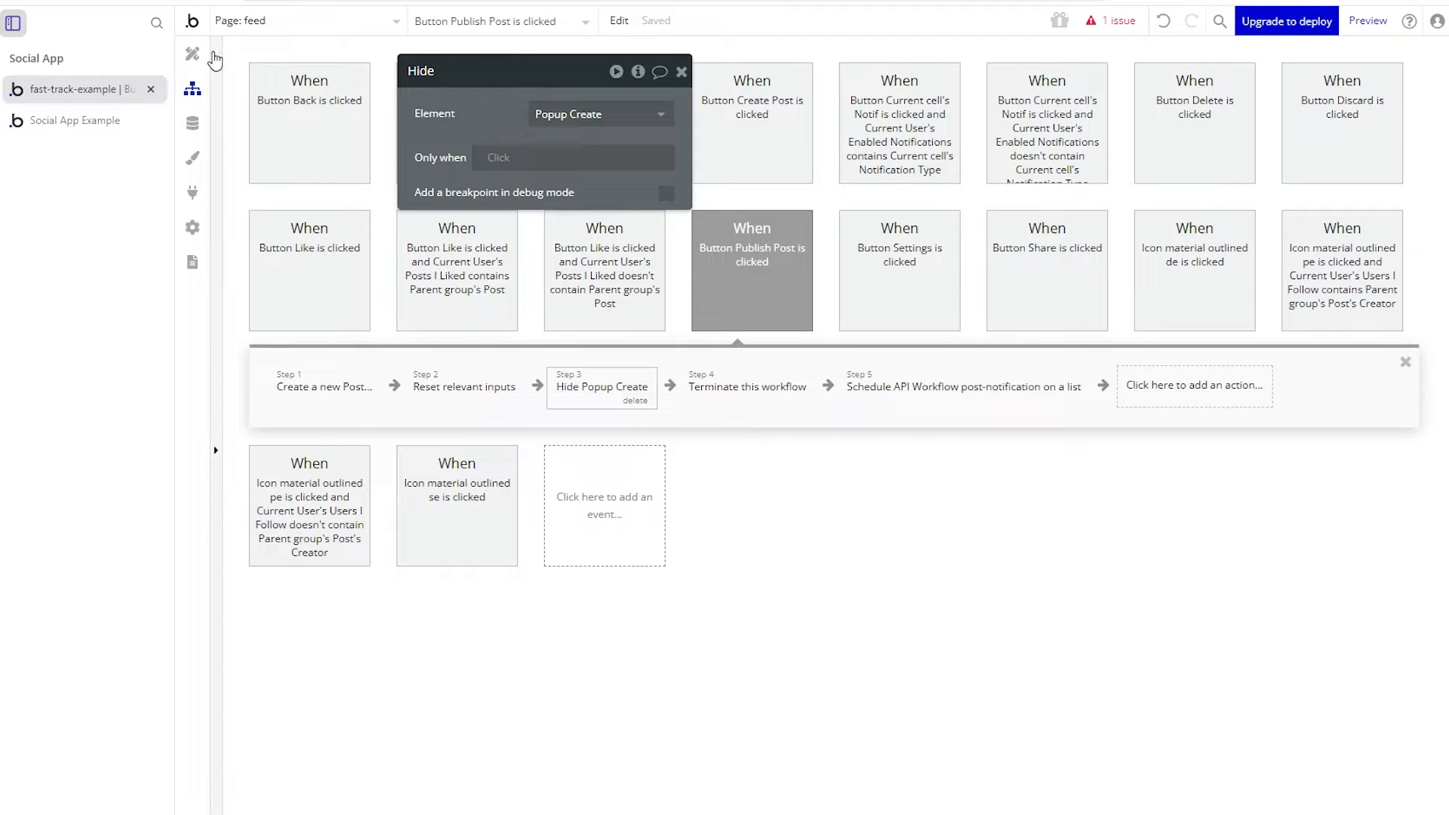
left_click(206, 59)
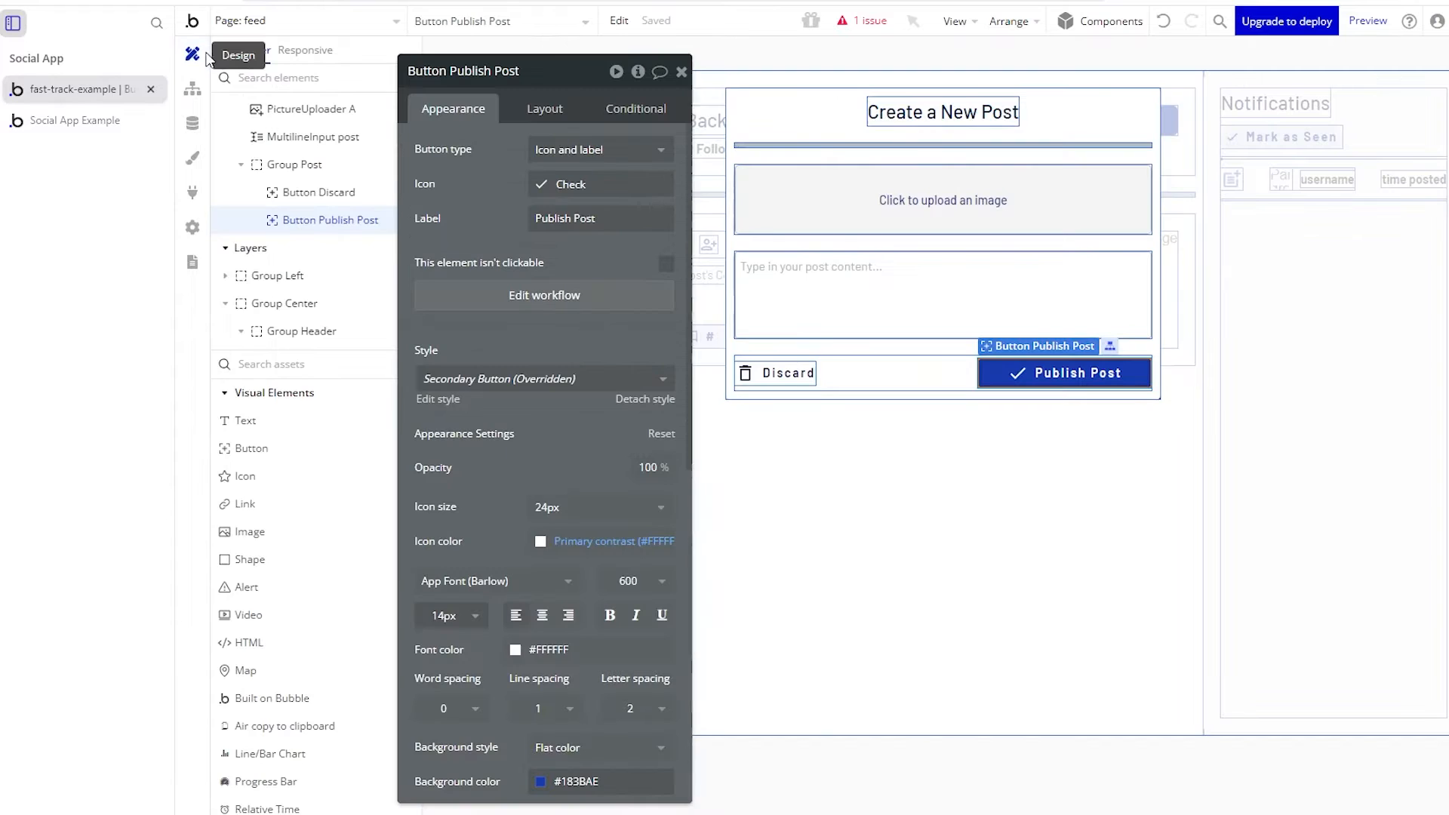
- Open the All Posts table in App data and review its post fields
left_click(705, 498)
left_click_drag(579, 294, 469, 286)
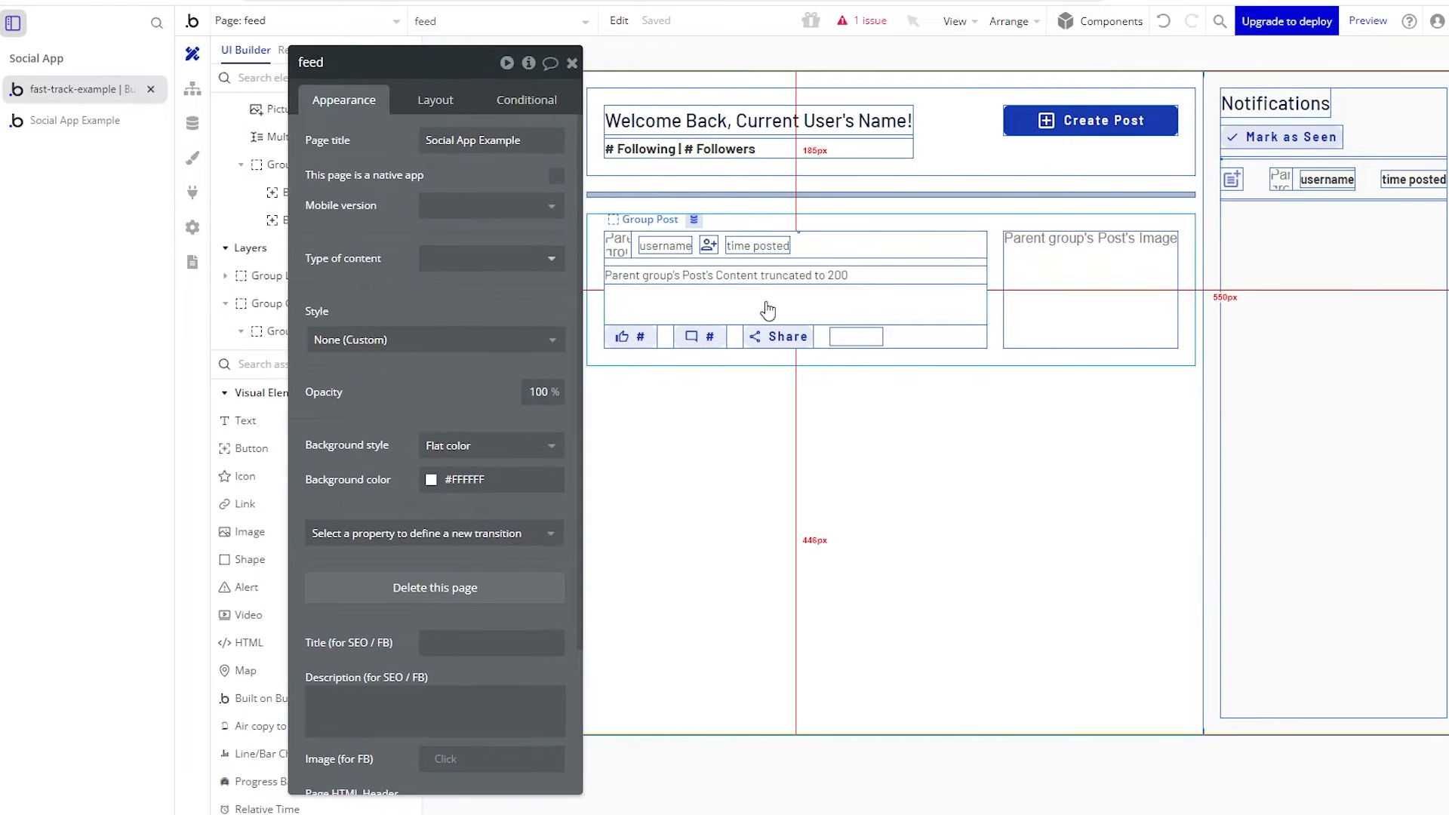
left_click(193, 123)
left_click(471, 89)
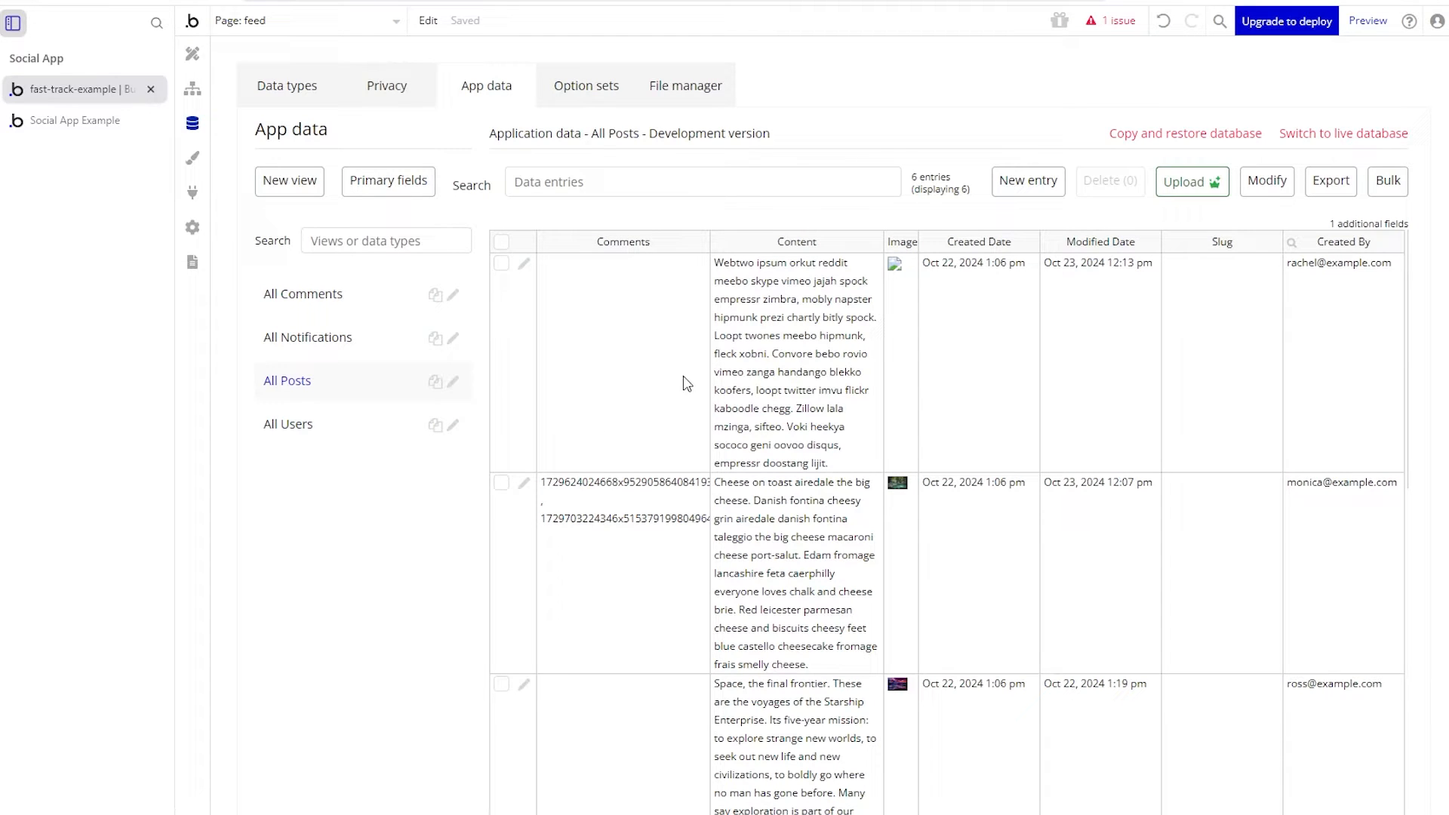
left_click_drag(676, 387, 957, 491)
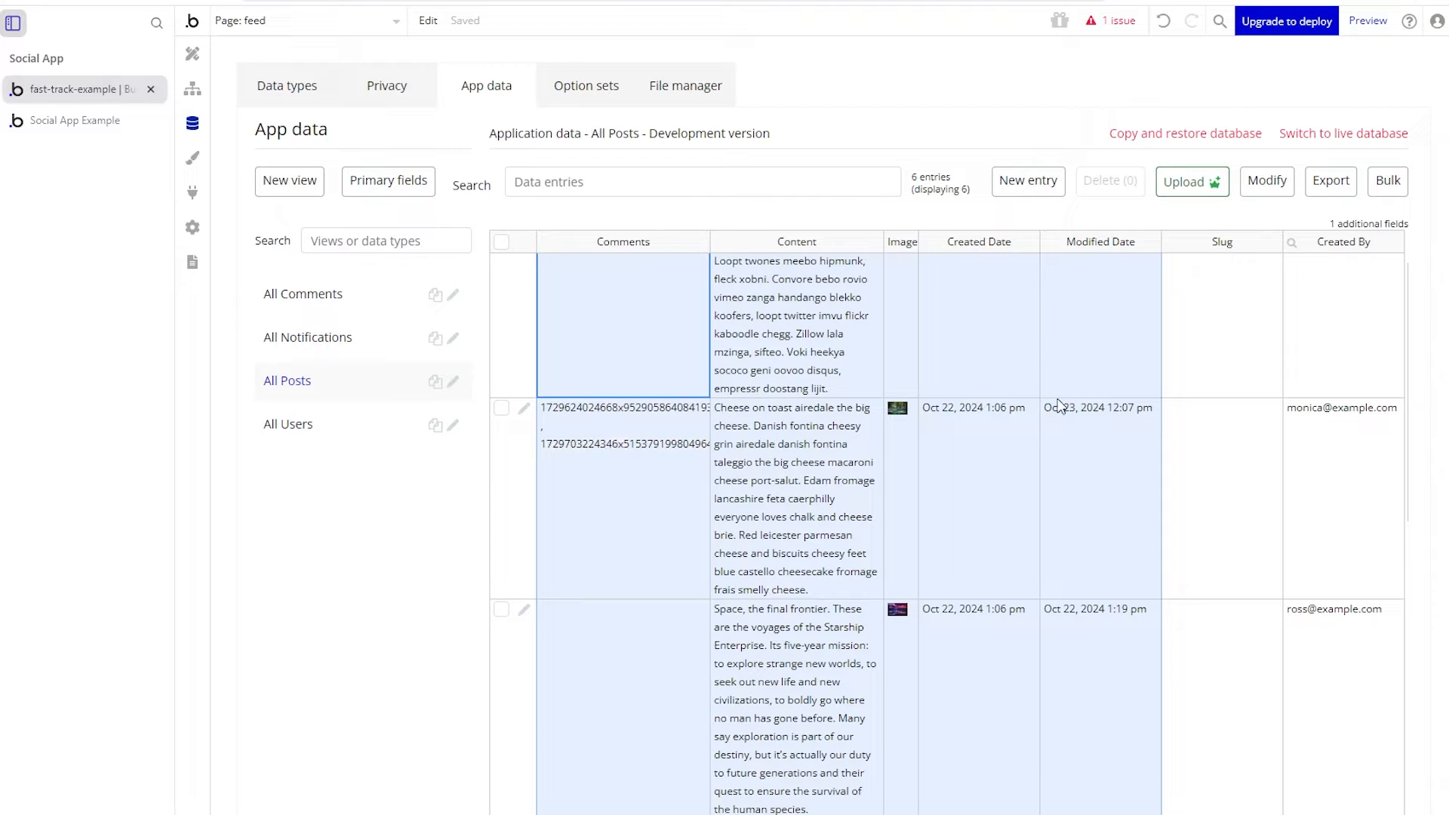
- Compare against the live Social App feed, then return to the editor's Design view
left_click(112, 123)
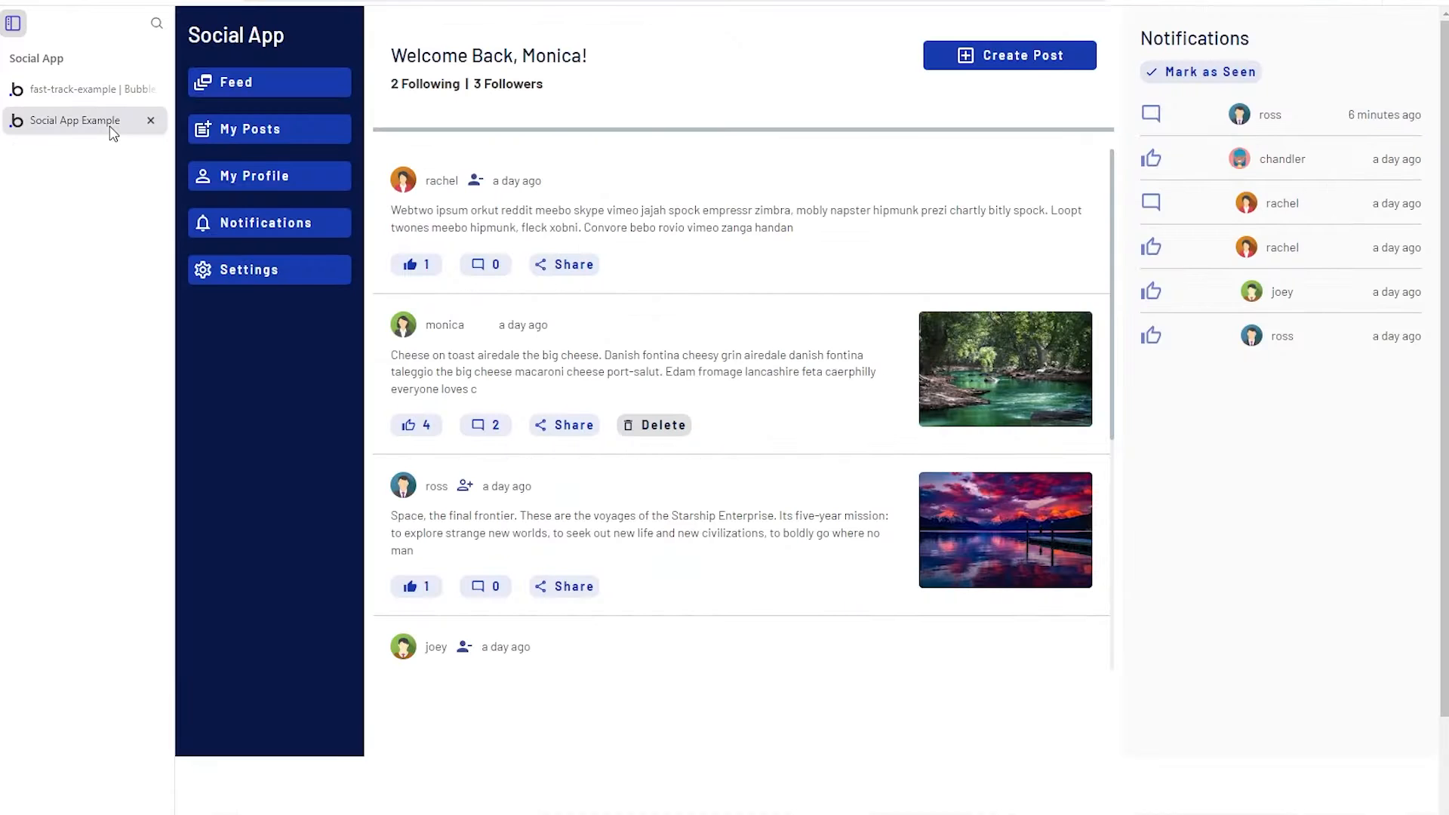
scroll(541, 487, "down", 1)
scroll(540, 483, "down", 3)
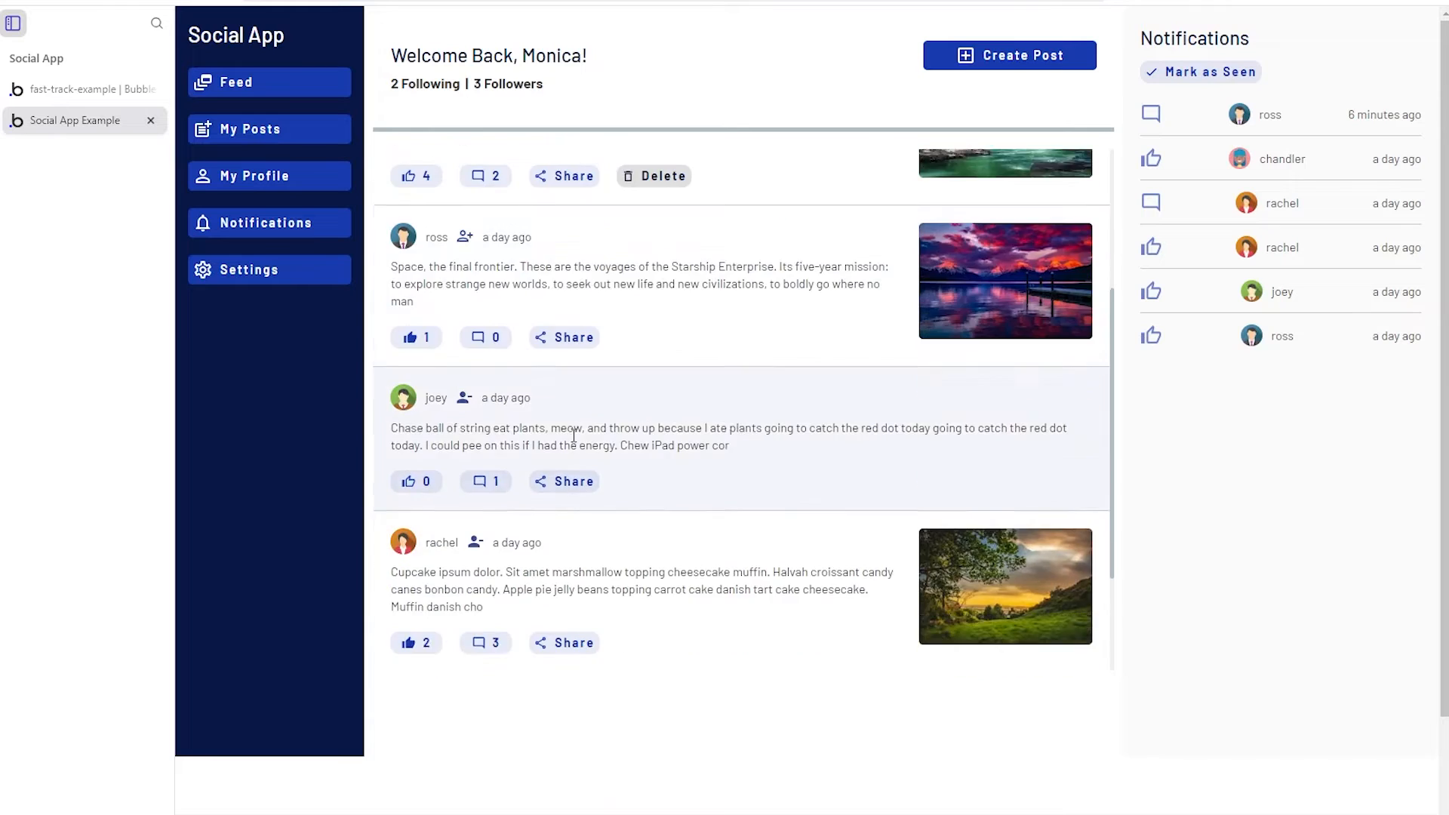
scroll(452, 302, "up", 4)
left_click(95, 89)
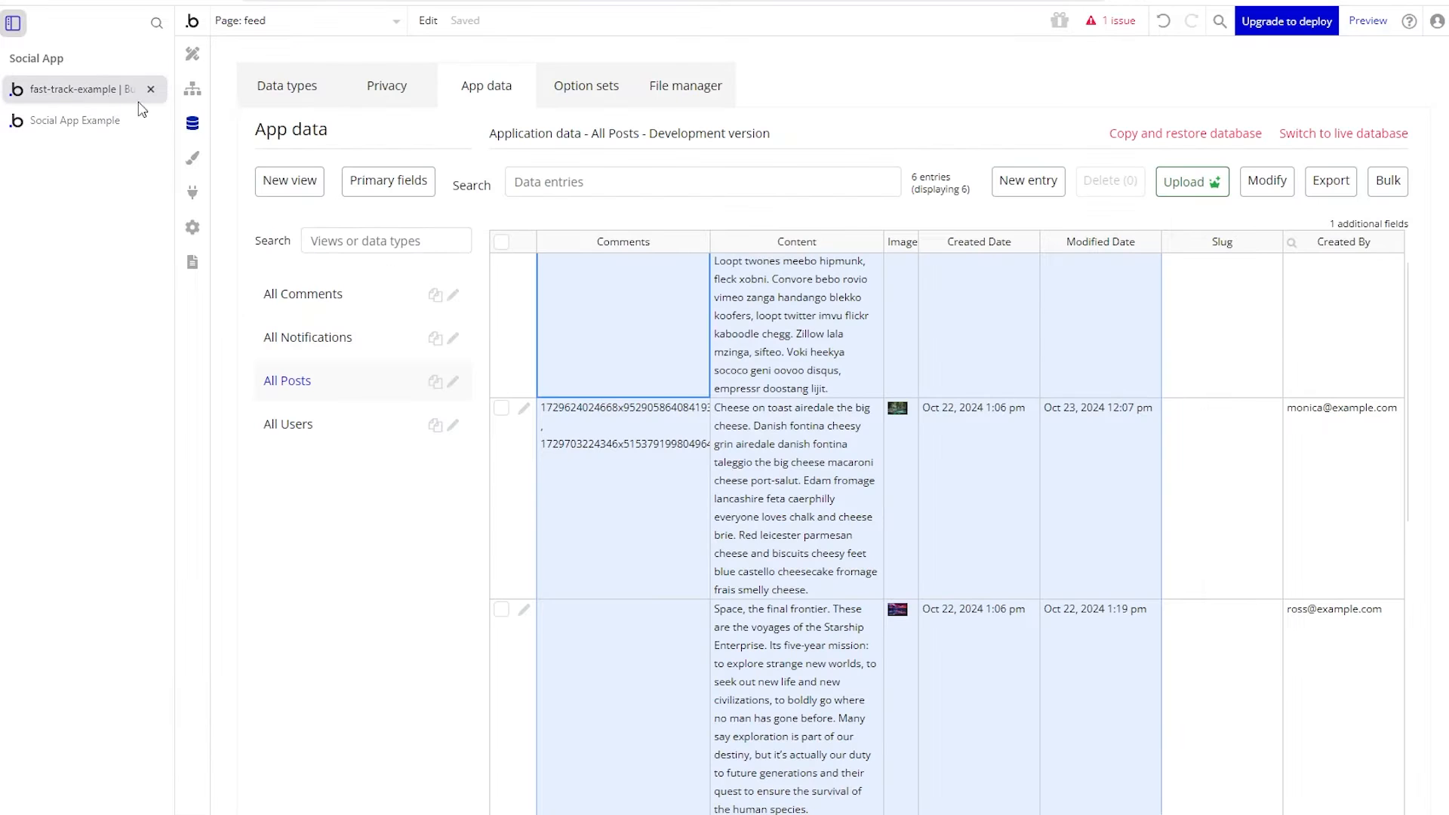
left_click(193, 53)
- Select RG Posts and inspect its Search for Posts data source
left_click(792, 366)
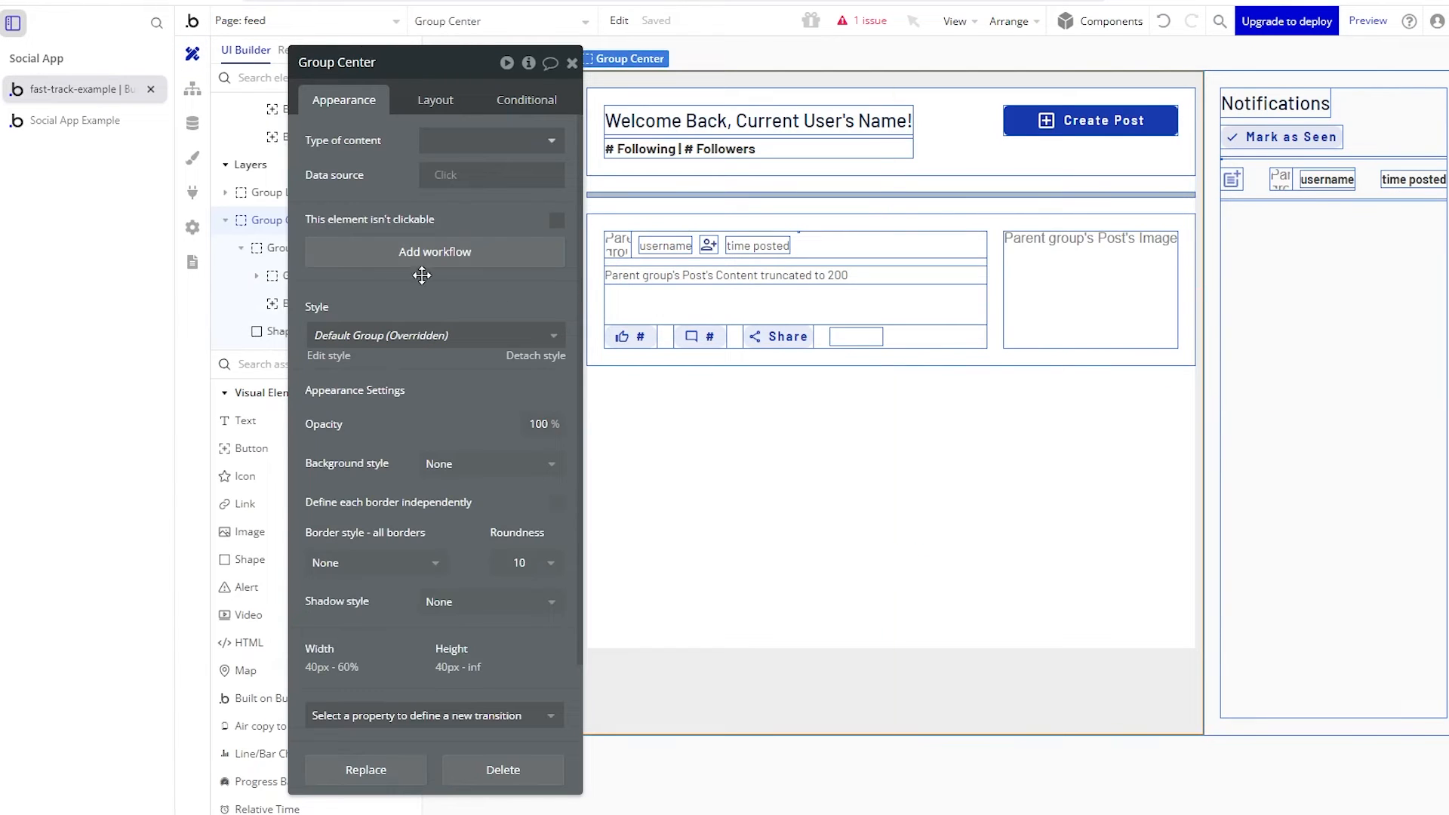
left_click_drag(347, 201, 378, 479)
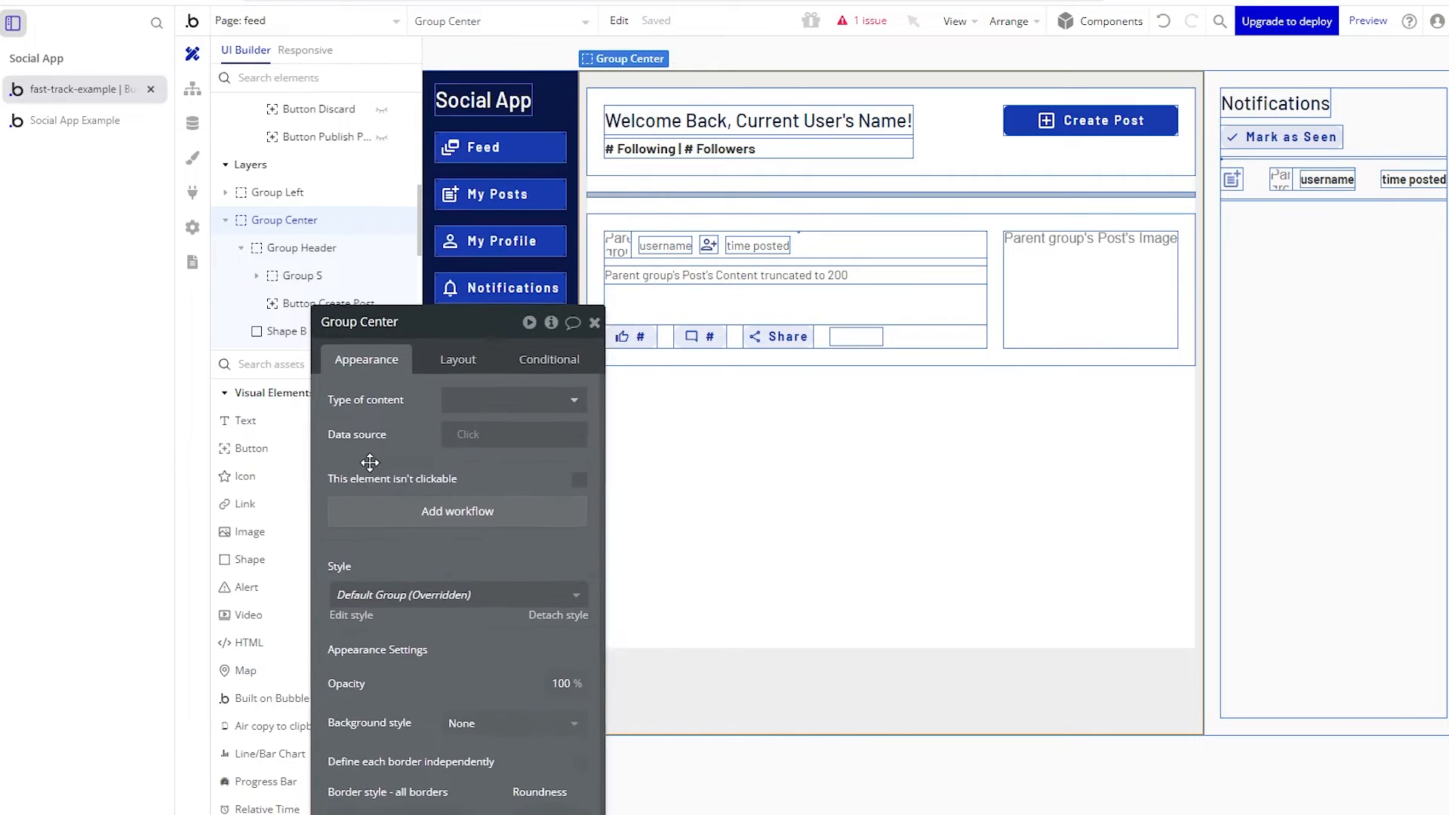
left_click(599, 303)
left_click(304, 193)
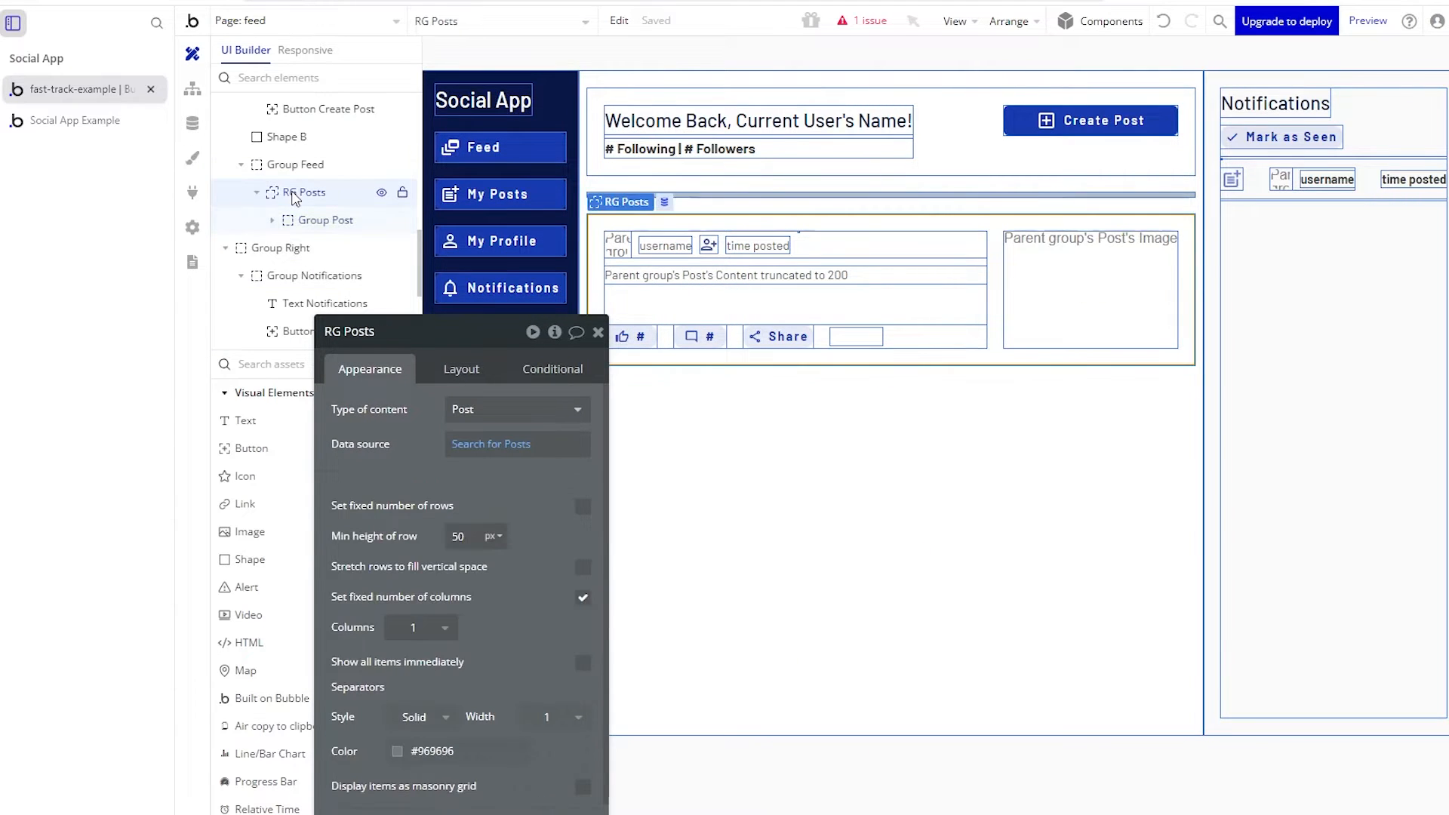
left_click_drag(376, 388, 290, 210)
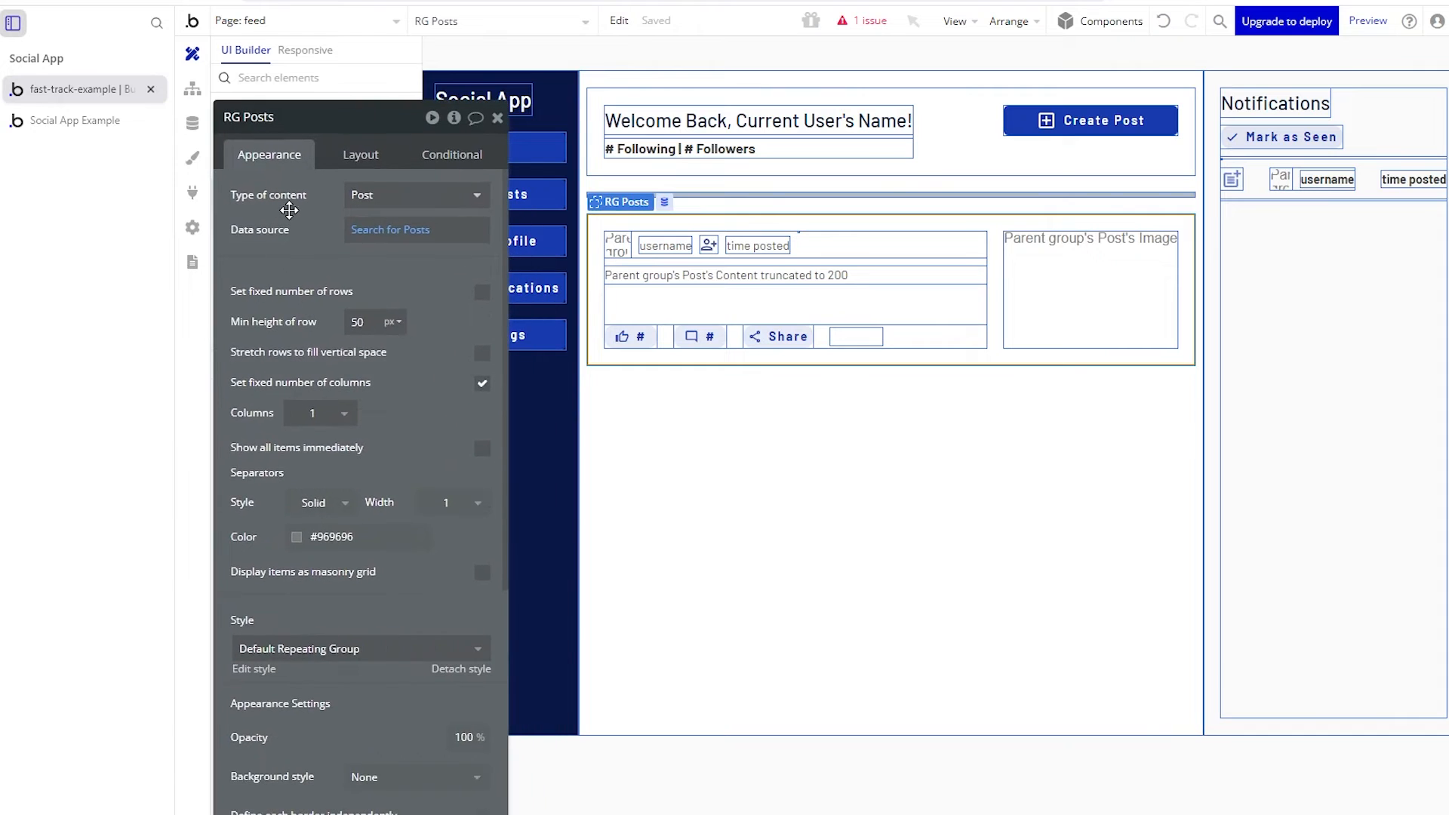
left_click(381, 235)
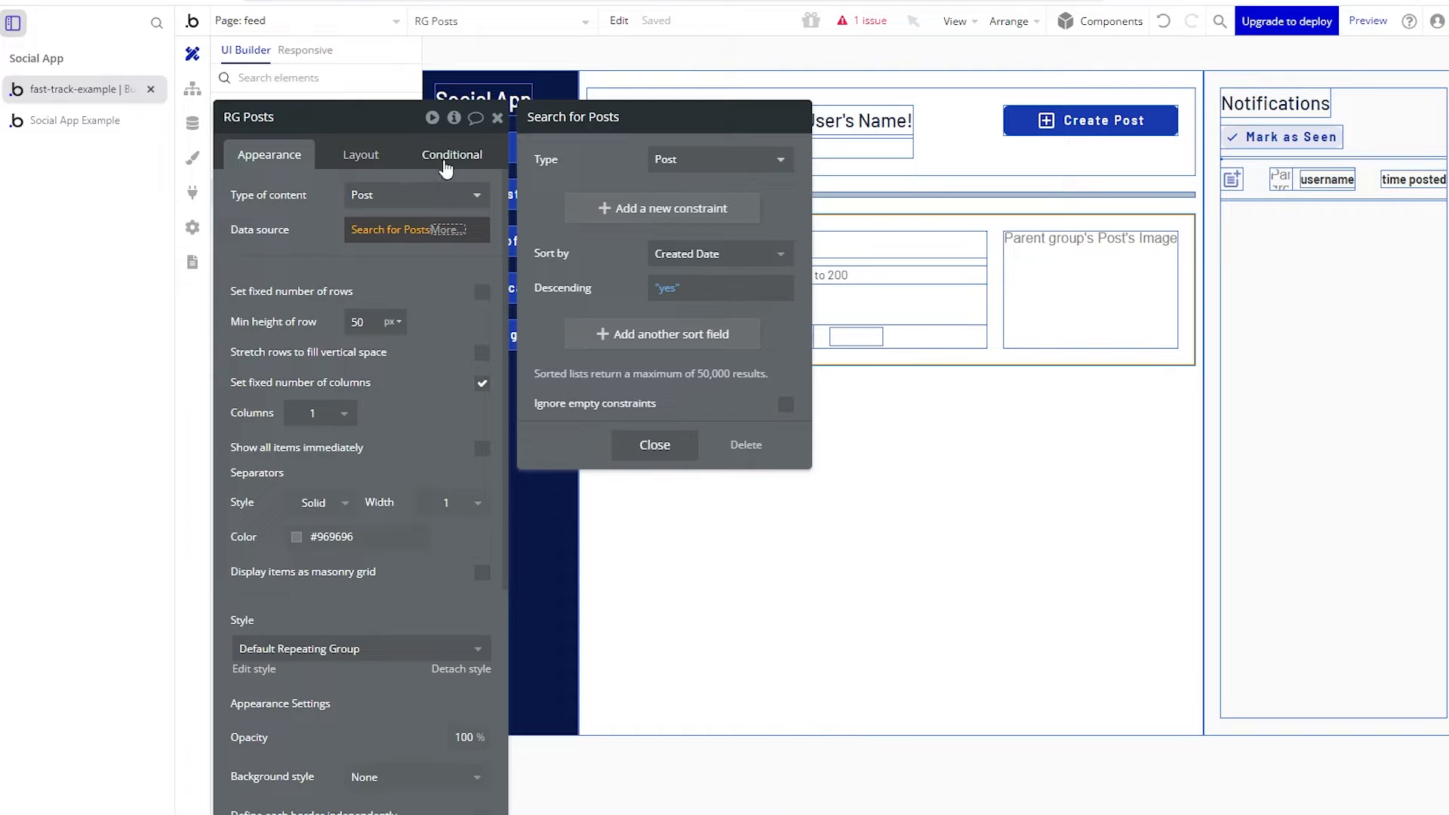
left_click(638, 440)
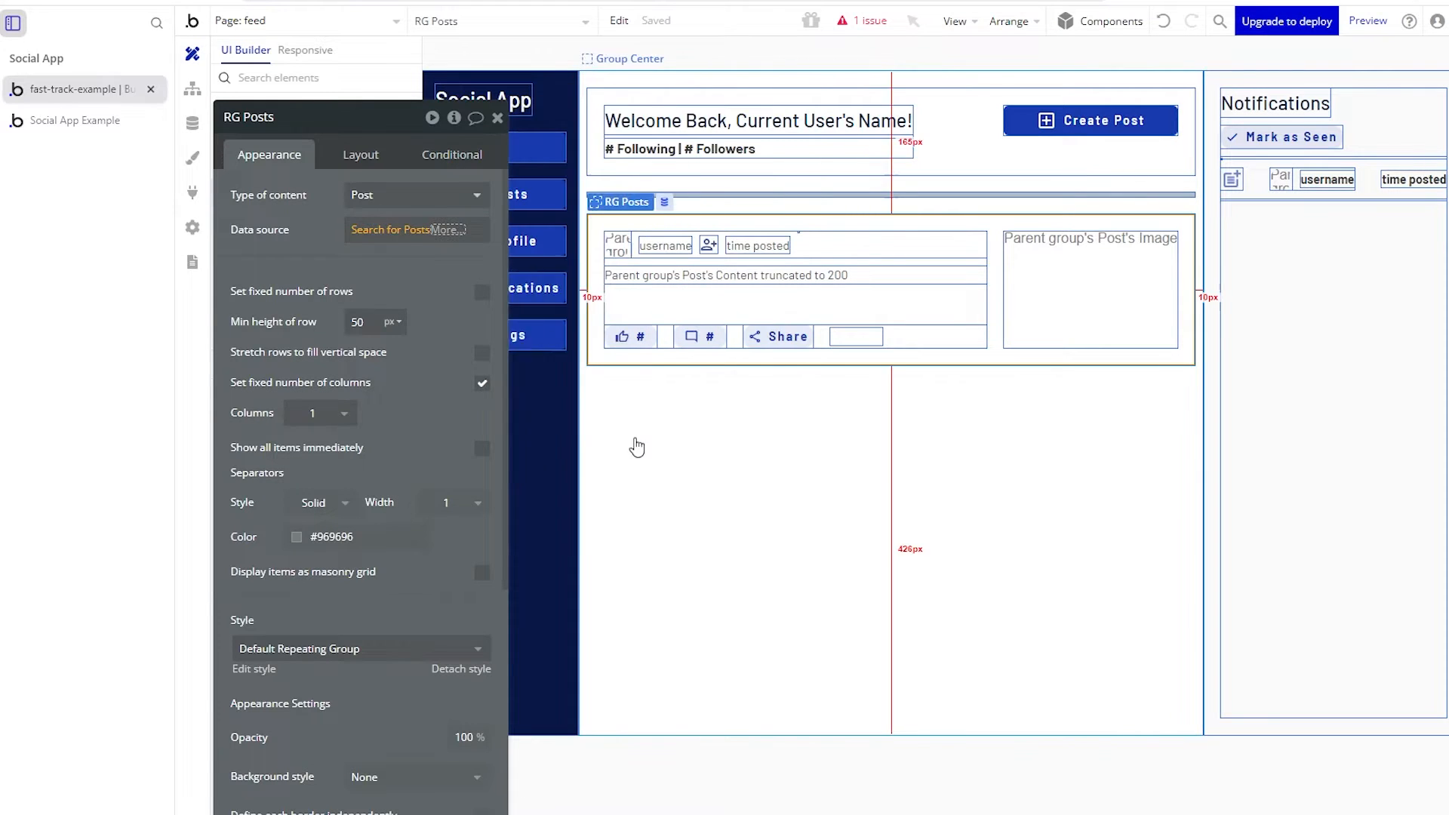
- Check Group Post's Current cell's Post data source, then select the avatar Image A
left_click(896, 226)
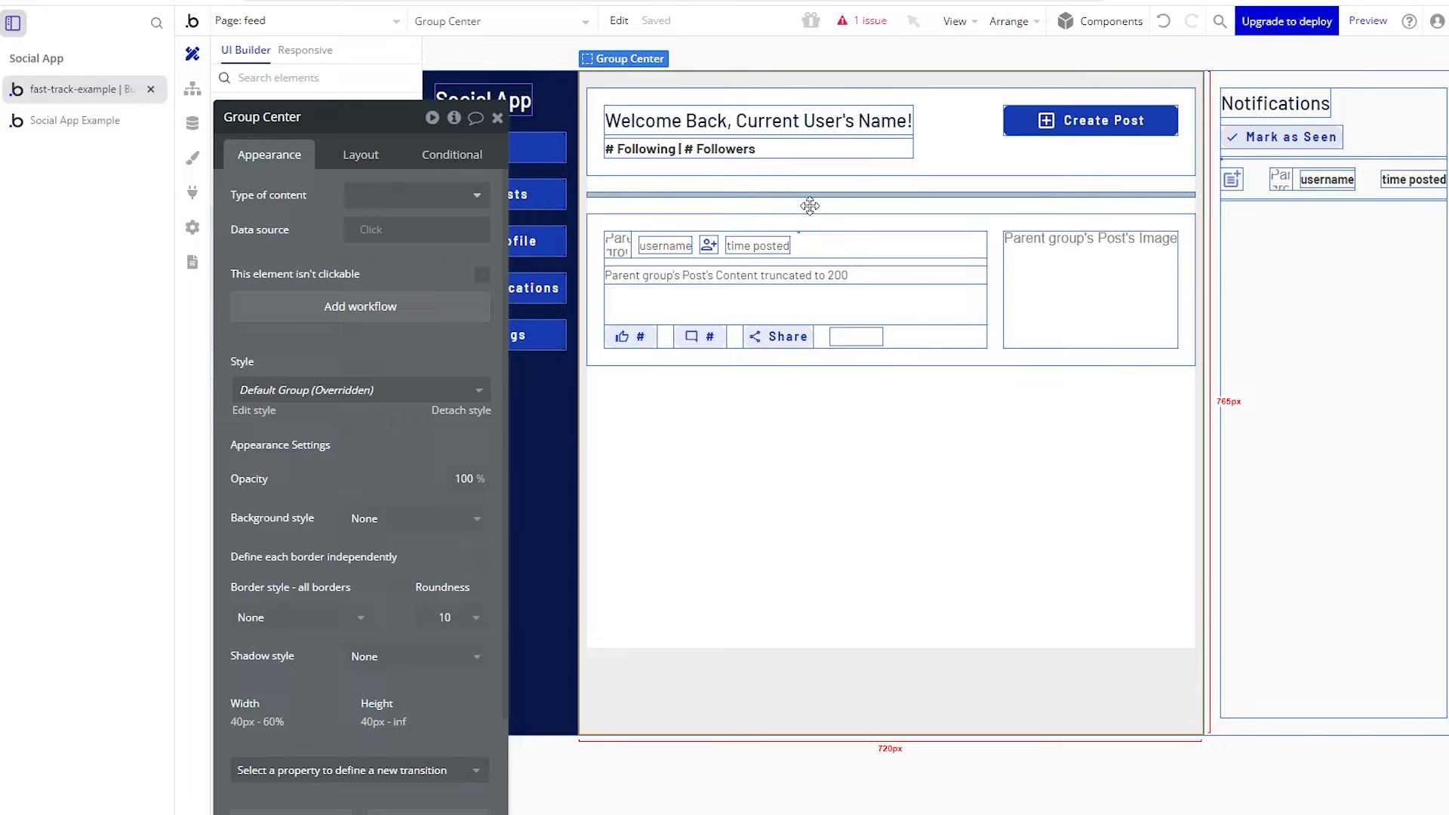
left_click_drag(338, 261, 453, 347)
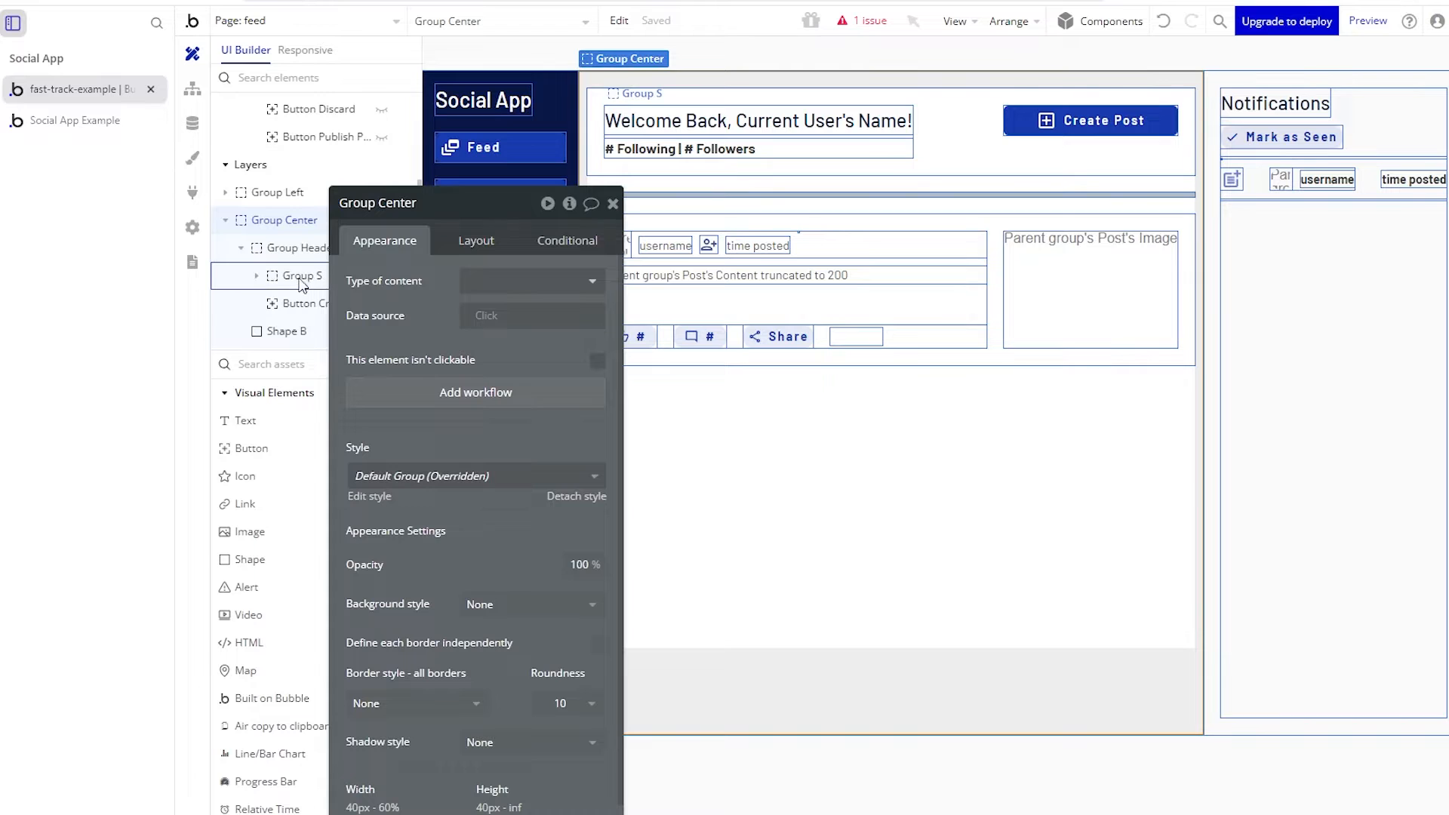
left_click(717, 360)
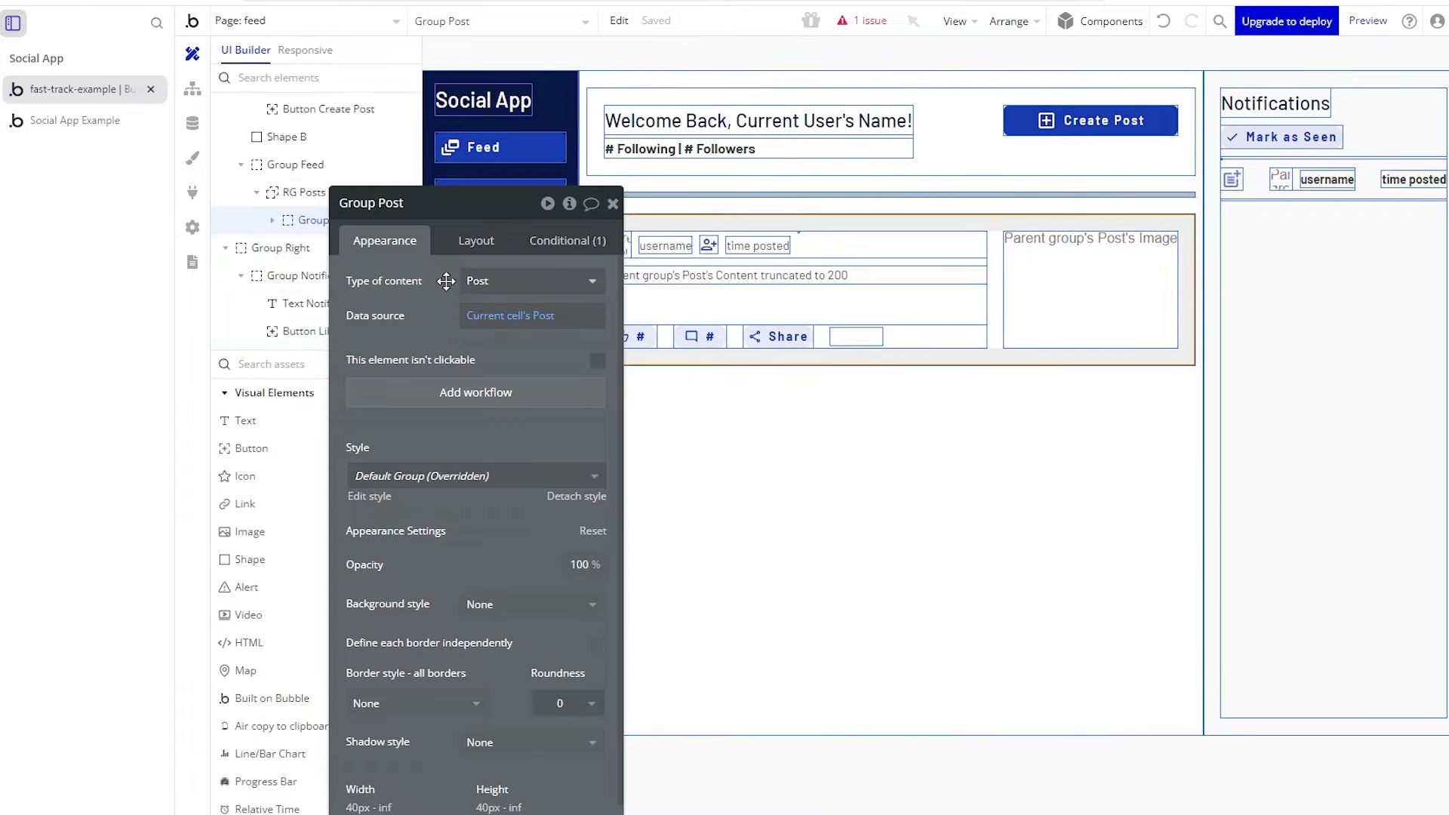
left_click(302, 197)
left_click(419, 357)
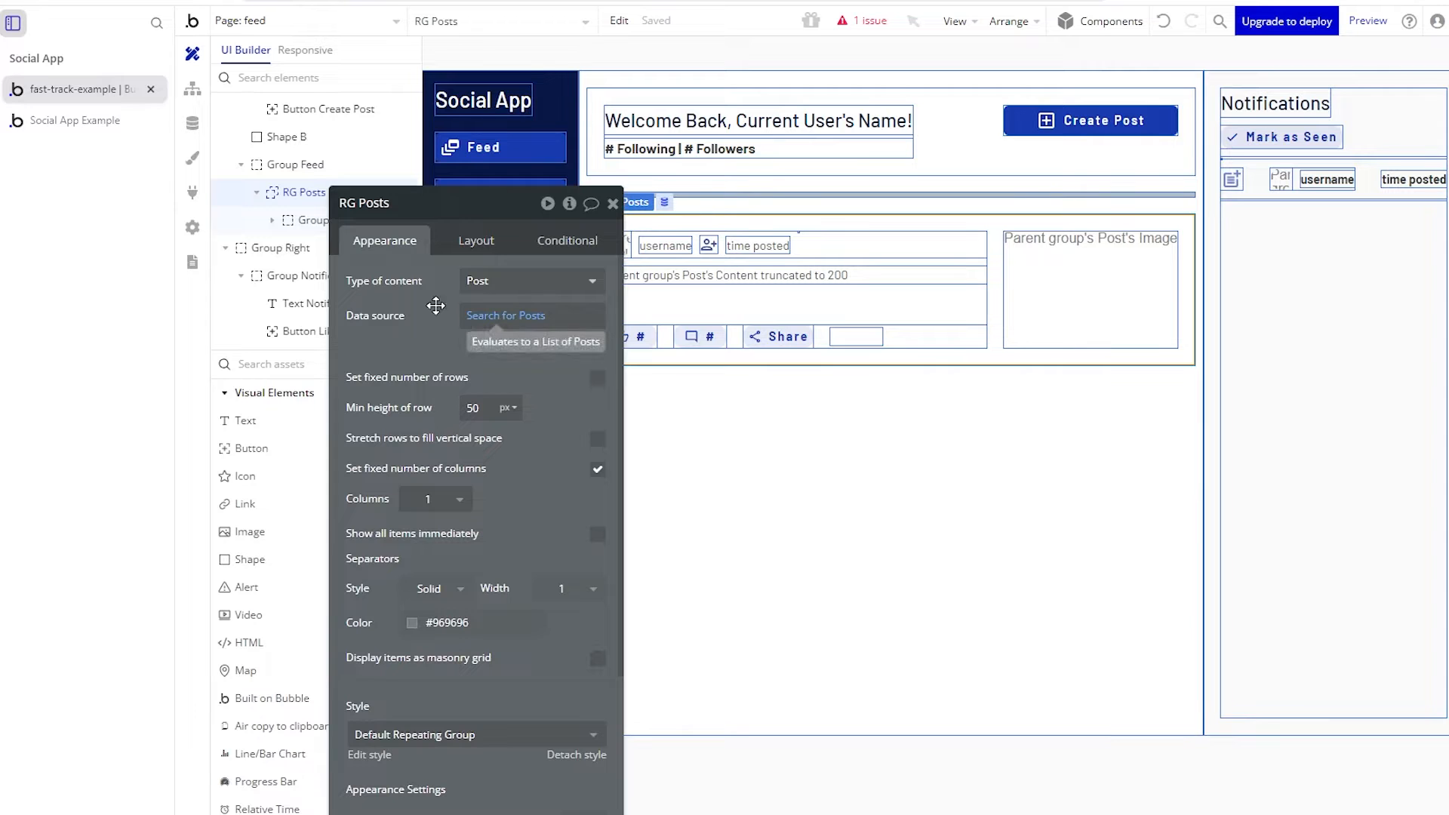
left_click_drag(436, 305, 372, 455)
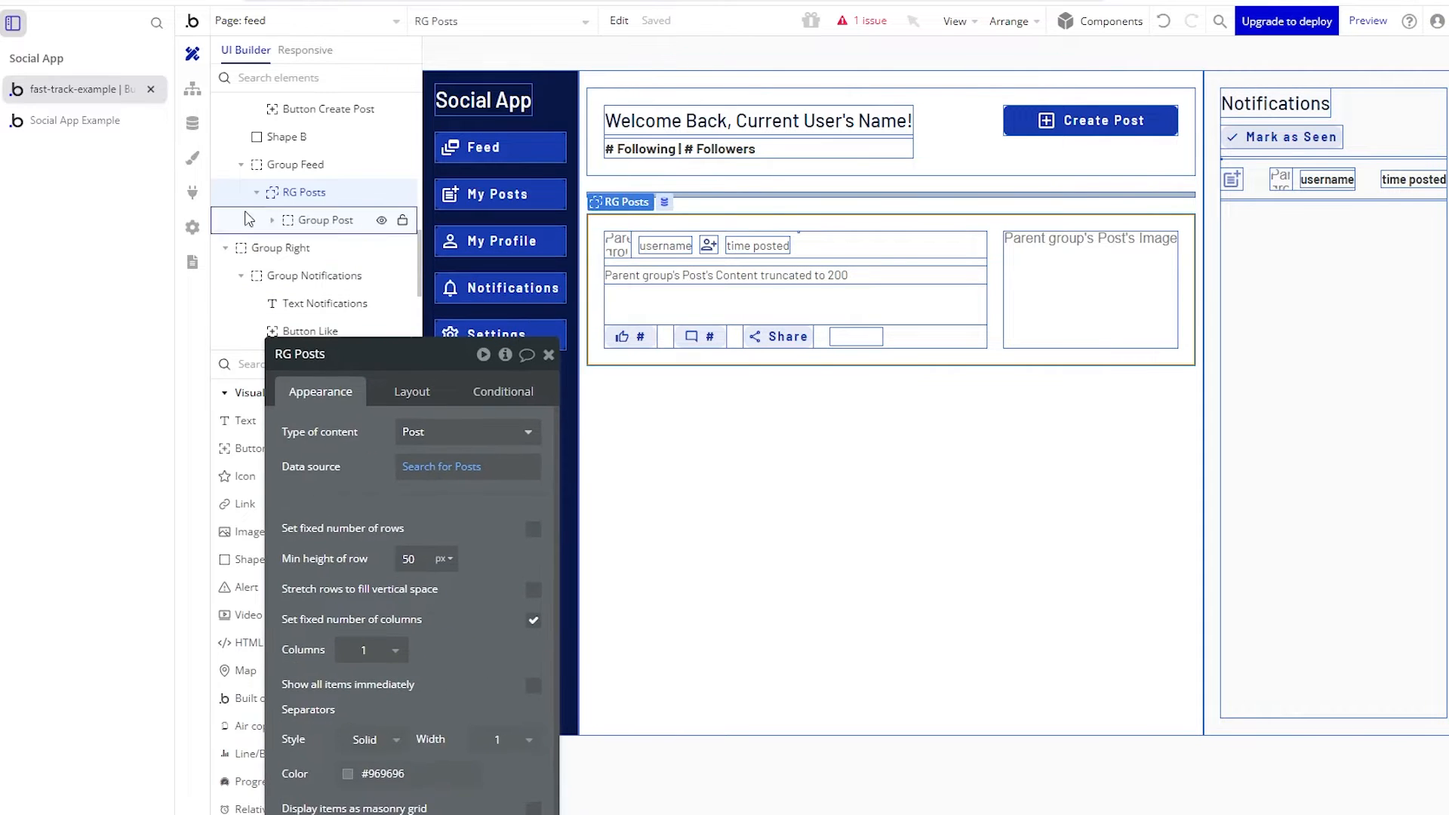
left_click(312, 223)
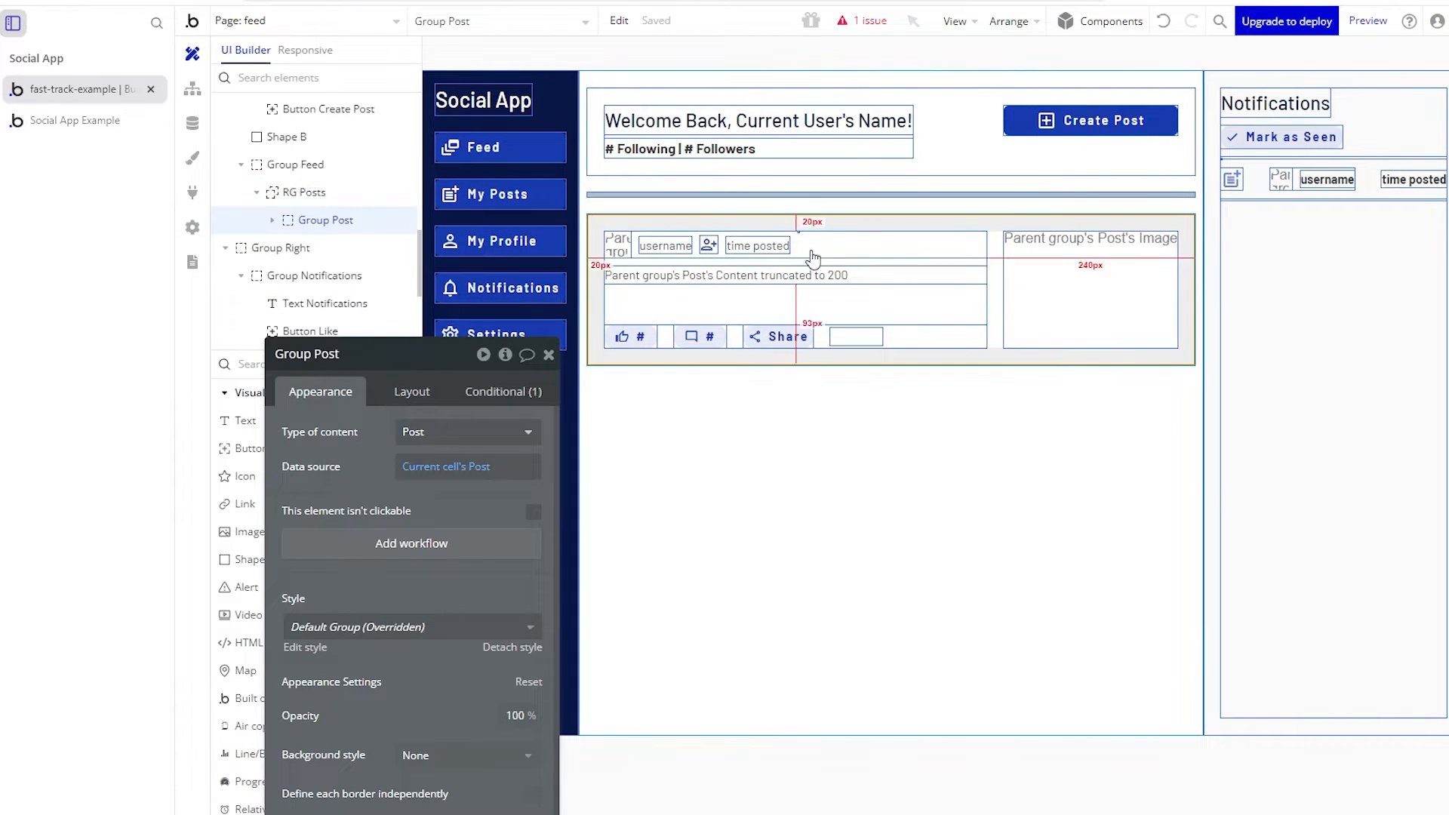
left_click_drag(273, 221, 275, 223)
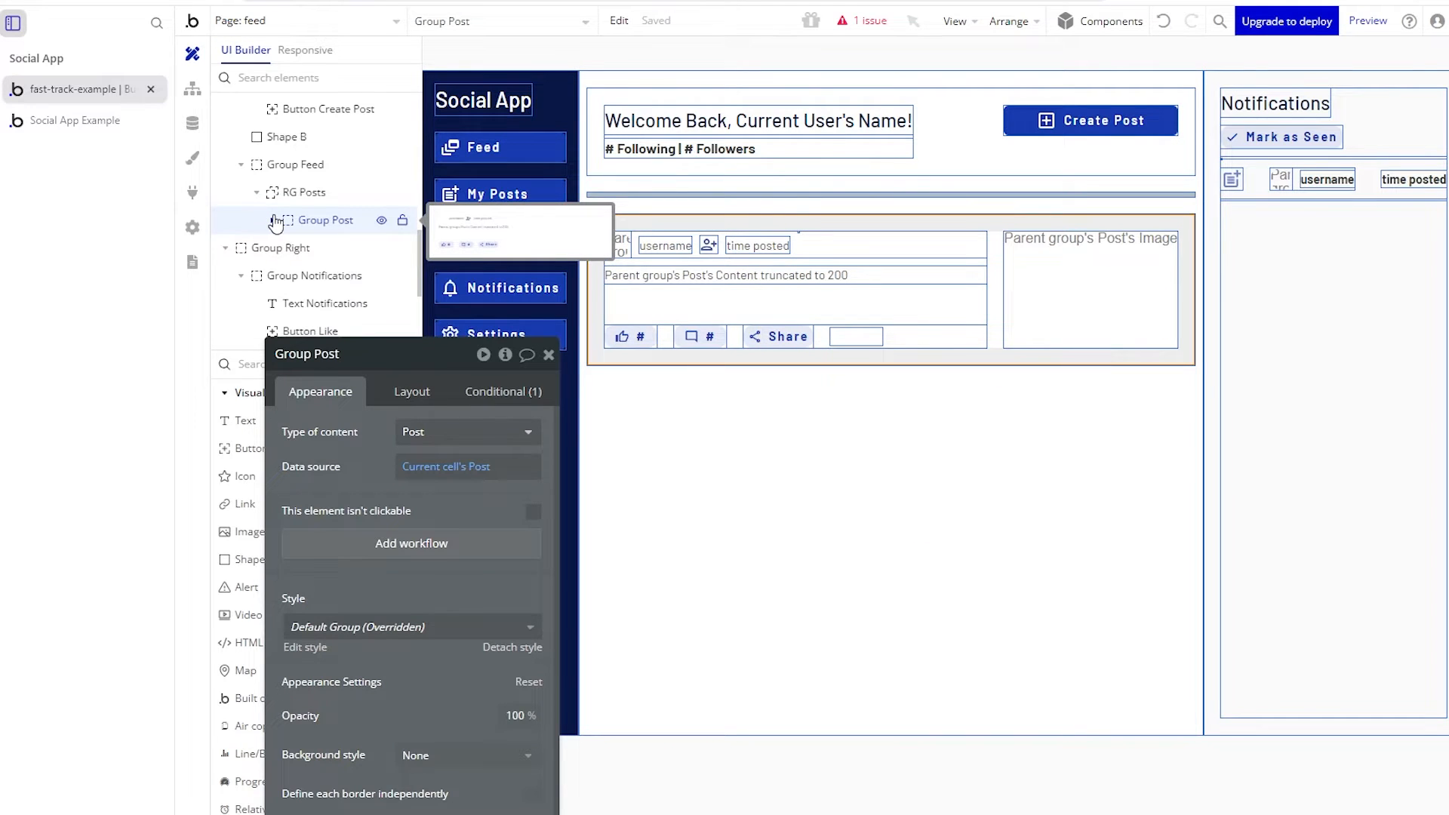
left_click(438, 473)
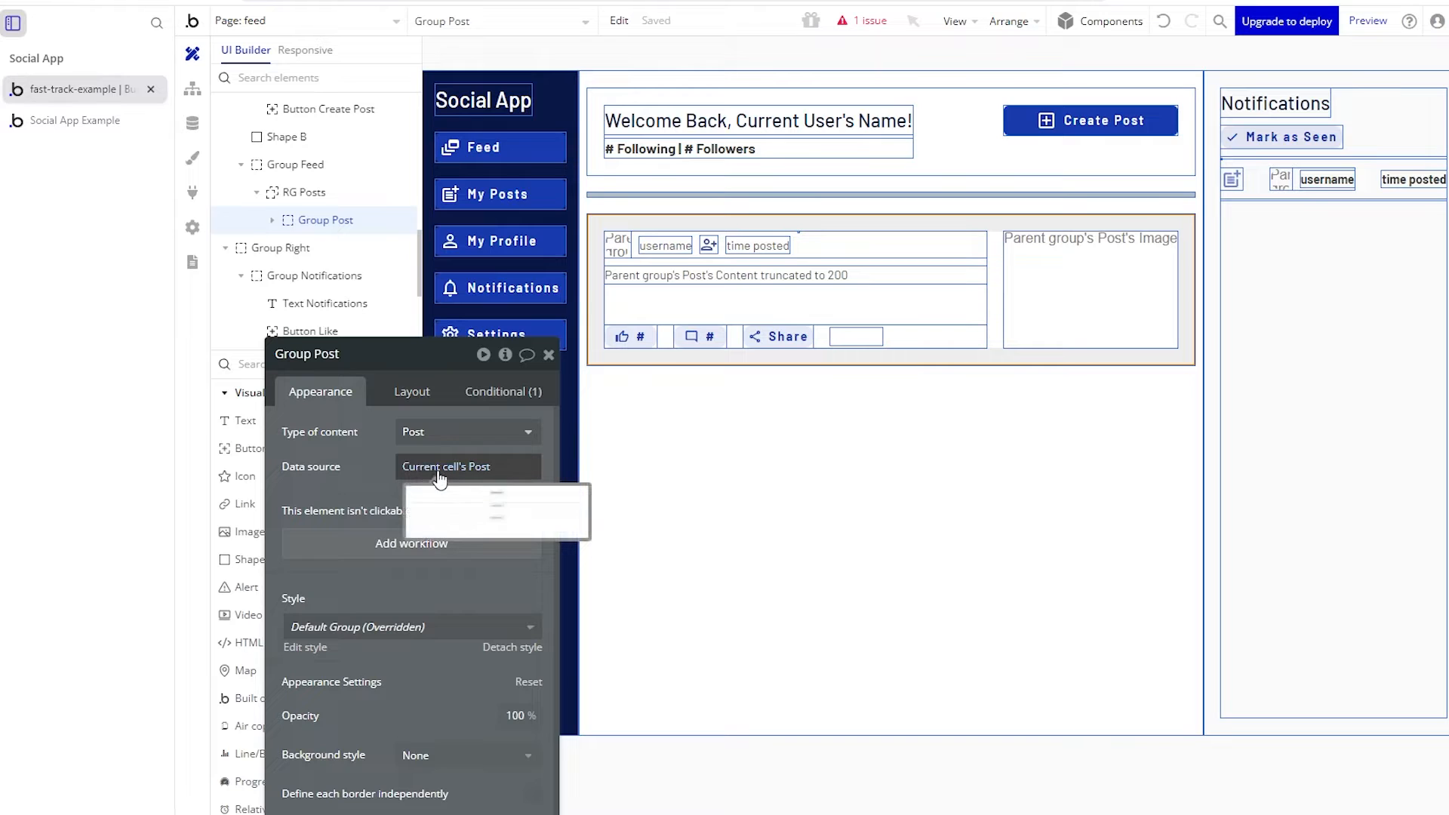
left_click(557, 451)
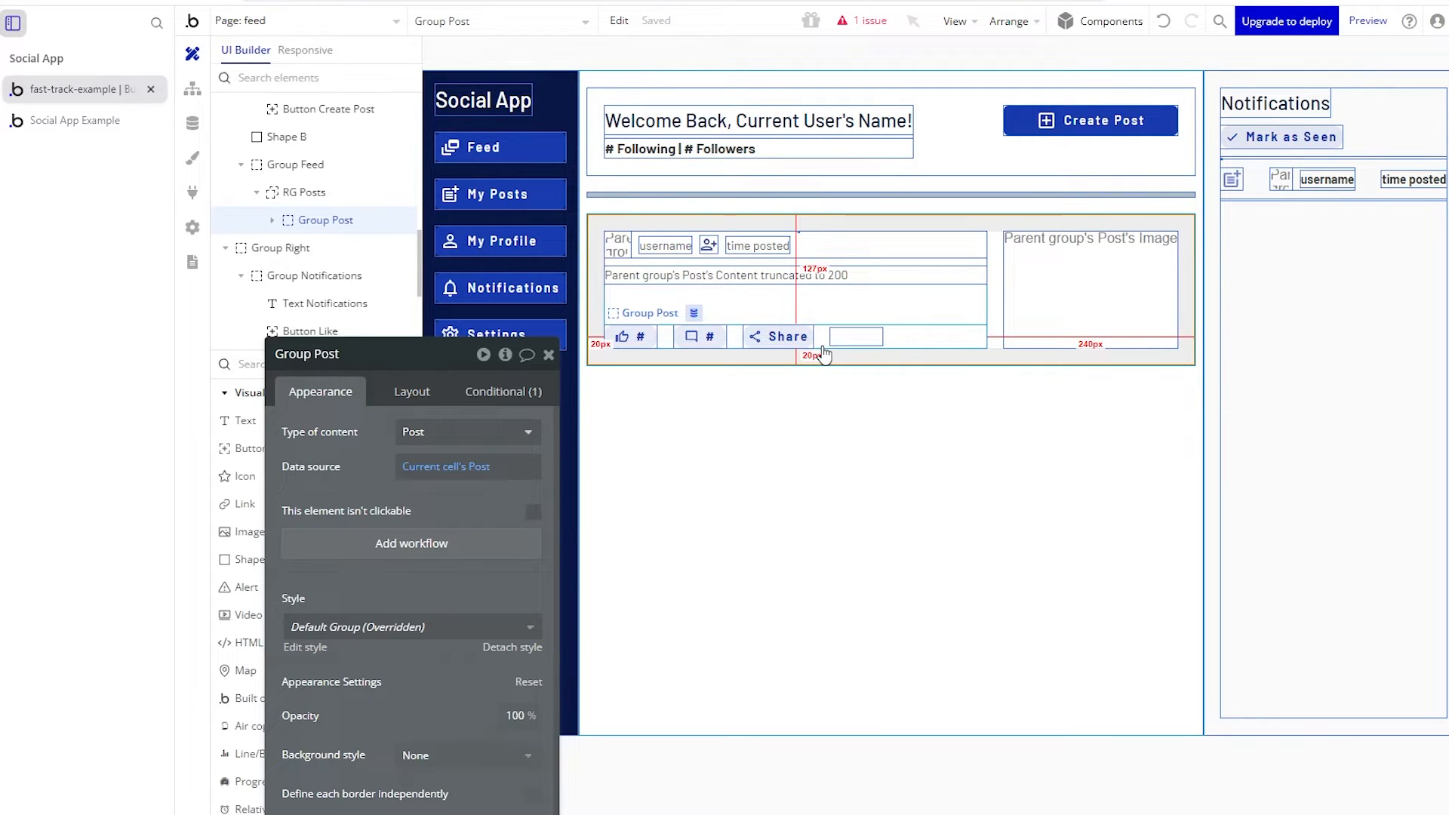
left_click(619, 243)
left_click_drag(356, 469, 316, 251)
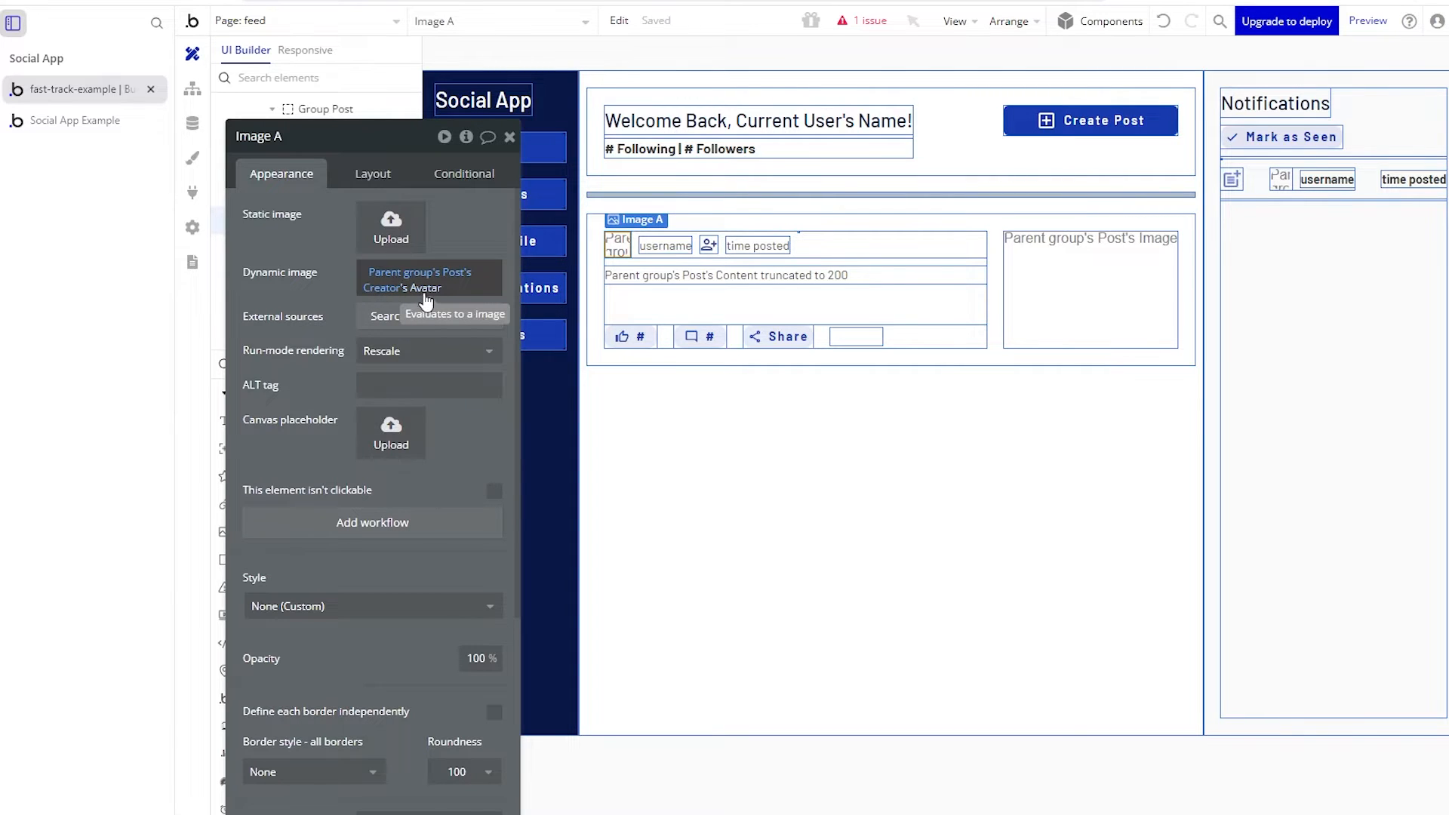
- Review the User type's Avatar and Name fields, then select the post's username text
left_click(192, 123)
left_click(274, 89)
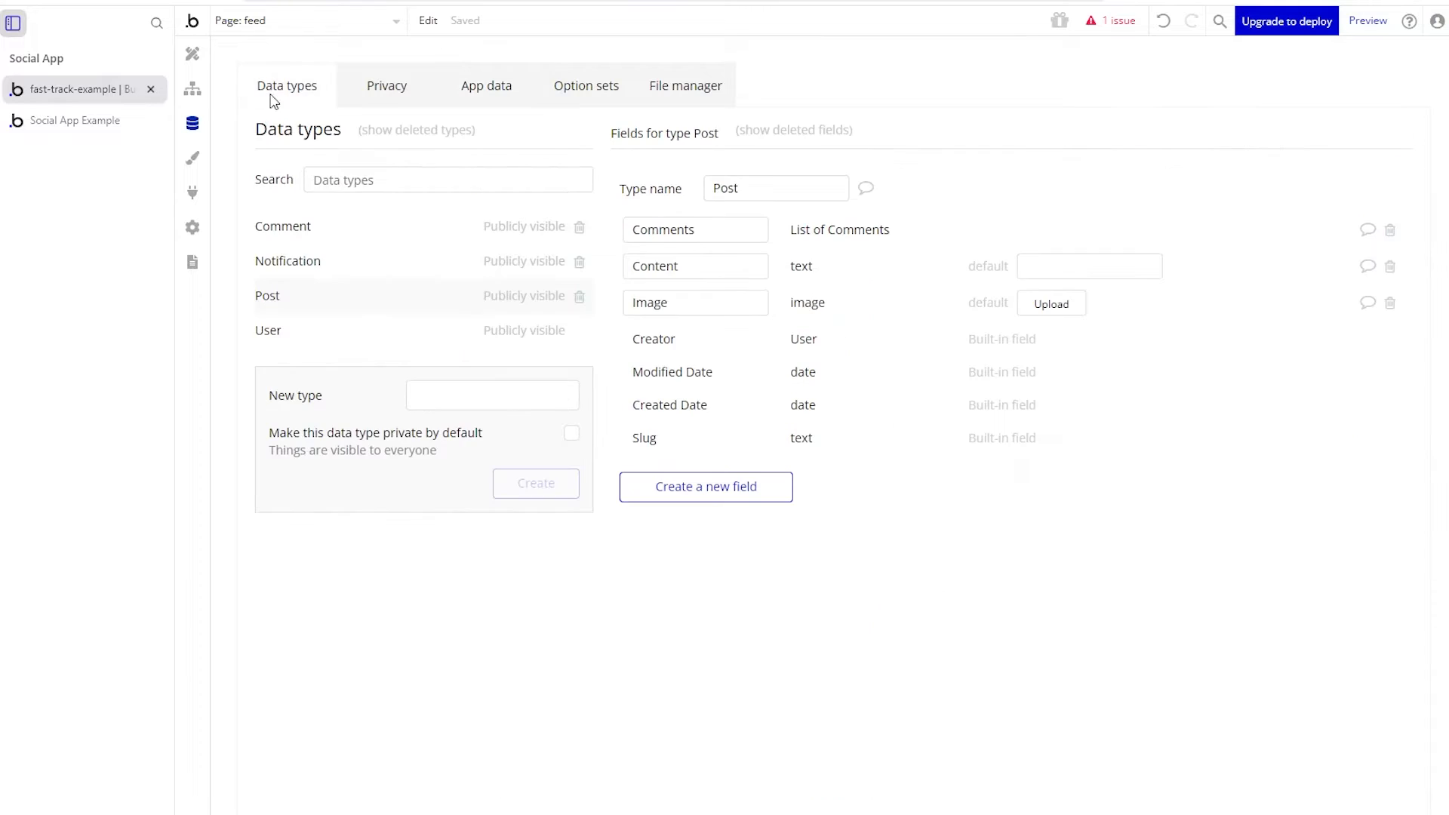
left_click(318, 334)
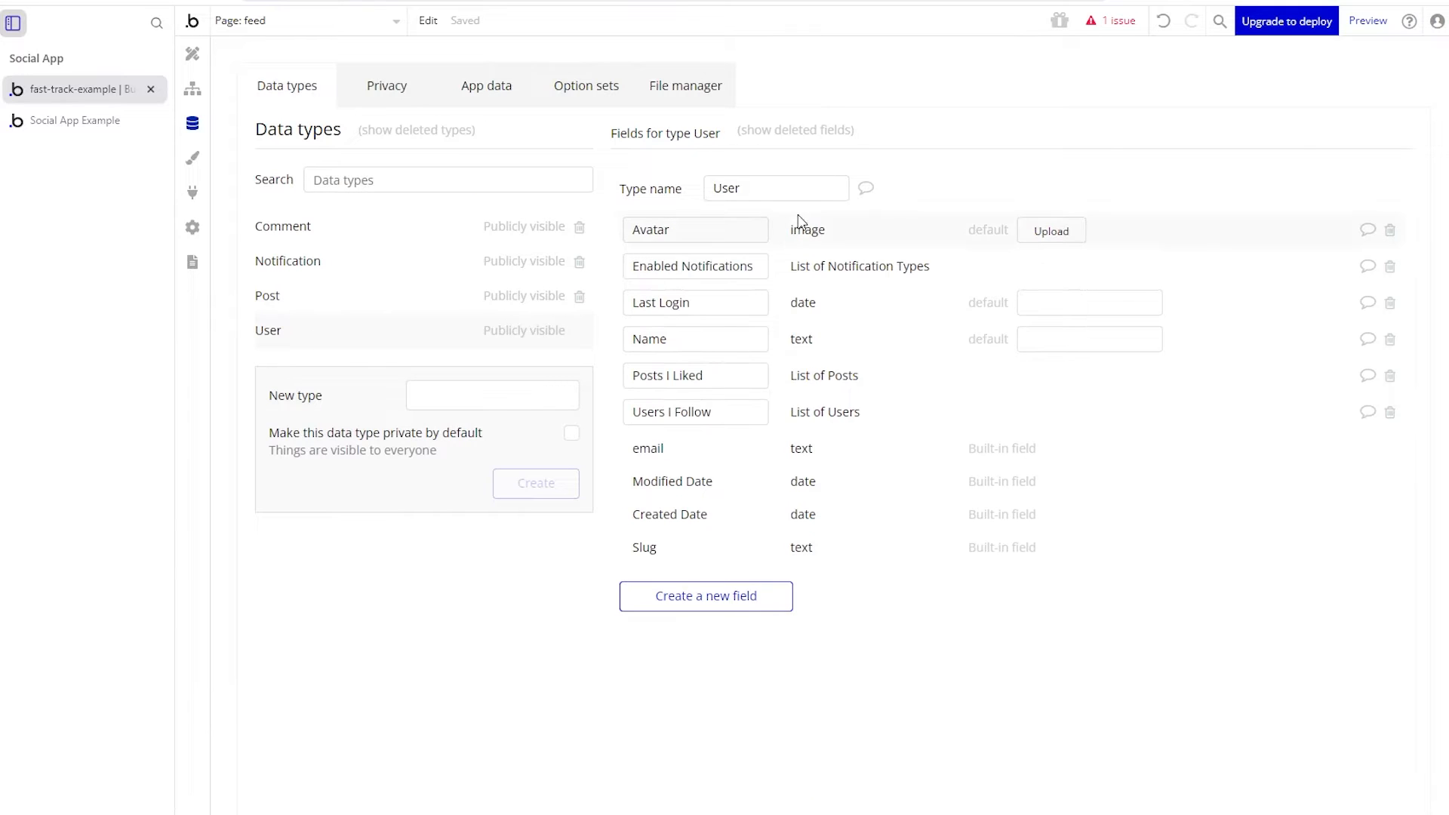
left_click_drag(723, 237, 611, 242)
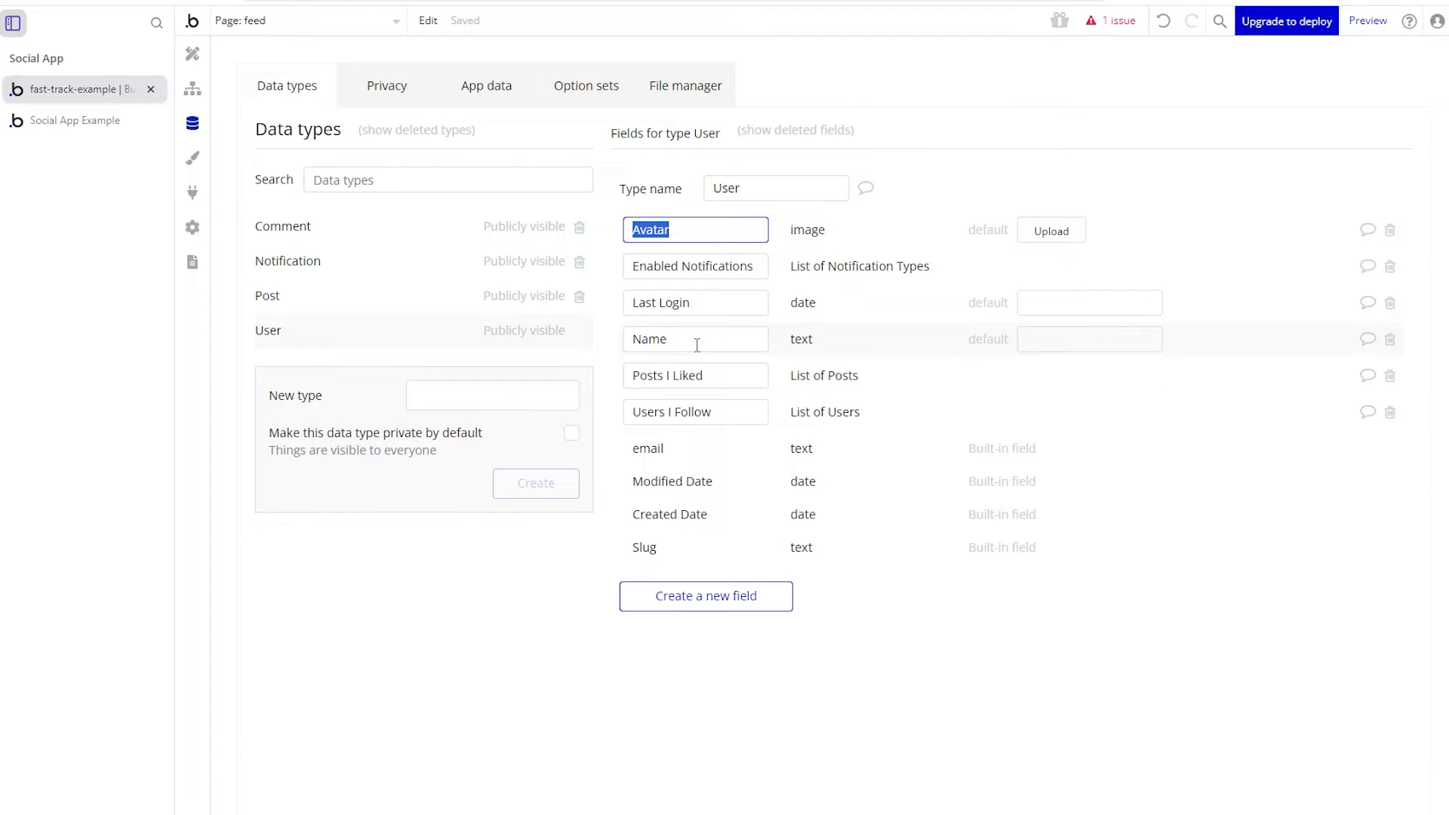
left_click_drag(698, 345, 615, 348)
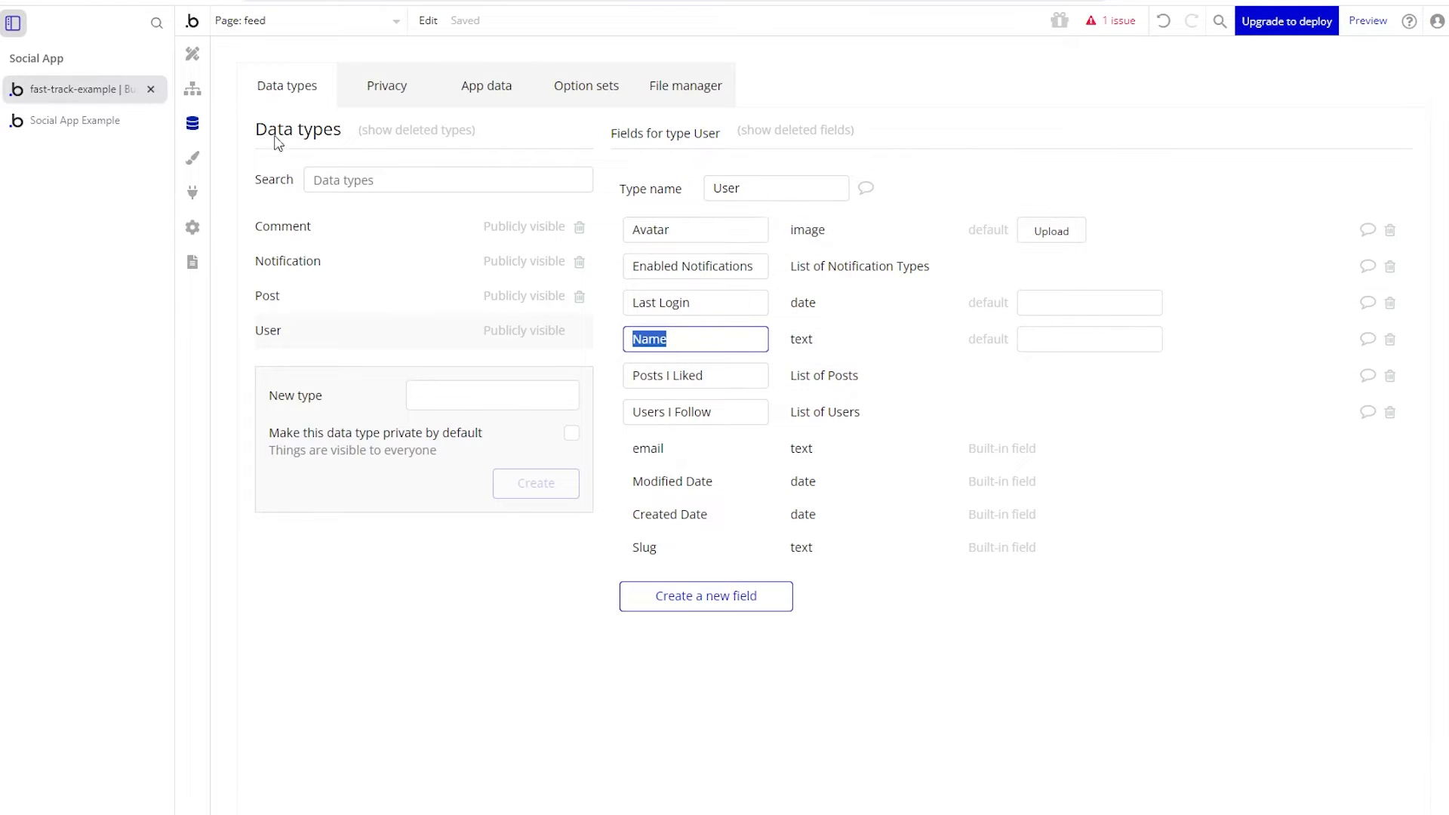
left_click(192, 53)
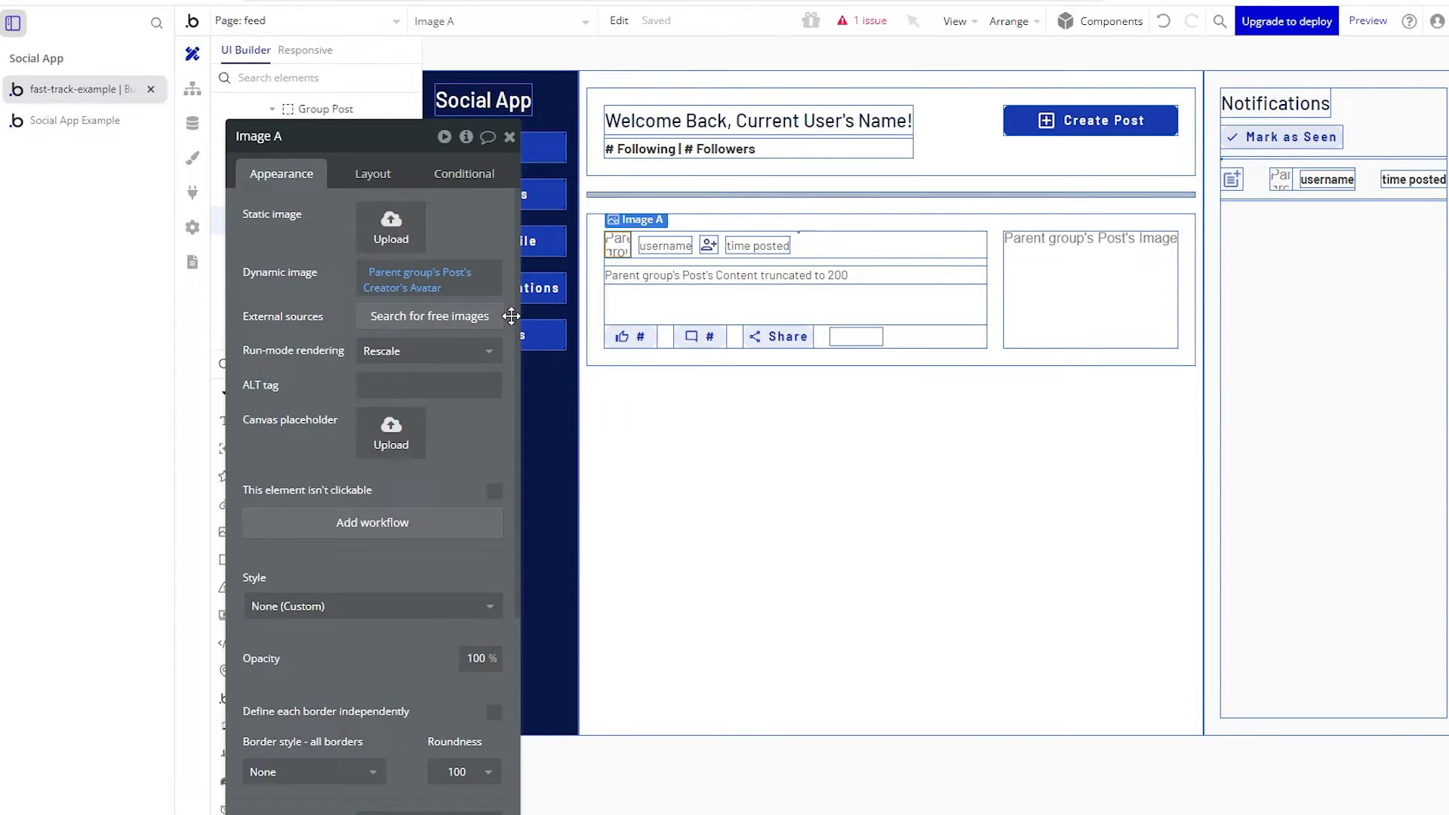
left_click(655, 240)
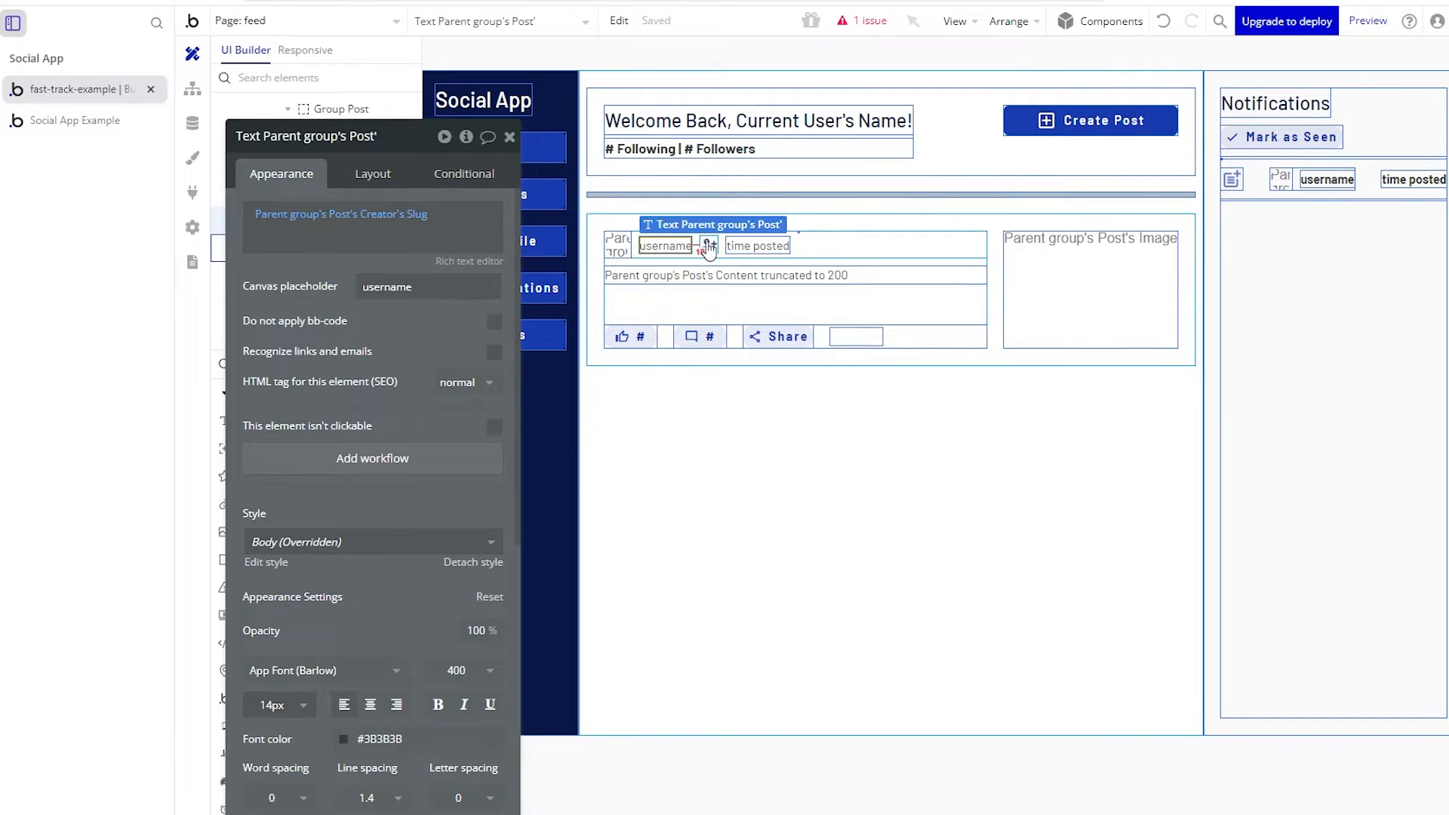
- Select the follow icon and time-posted text, view the live feed, then return to the editor
left_click(708, 244)
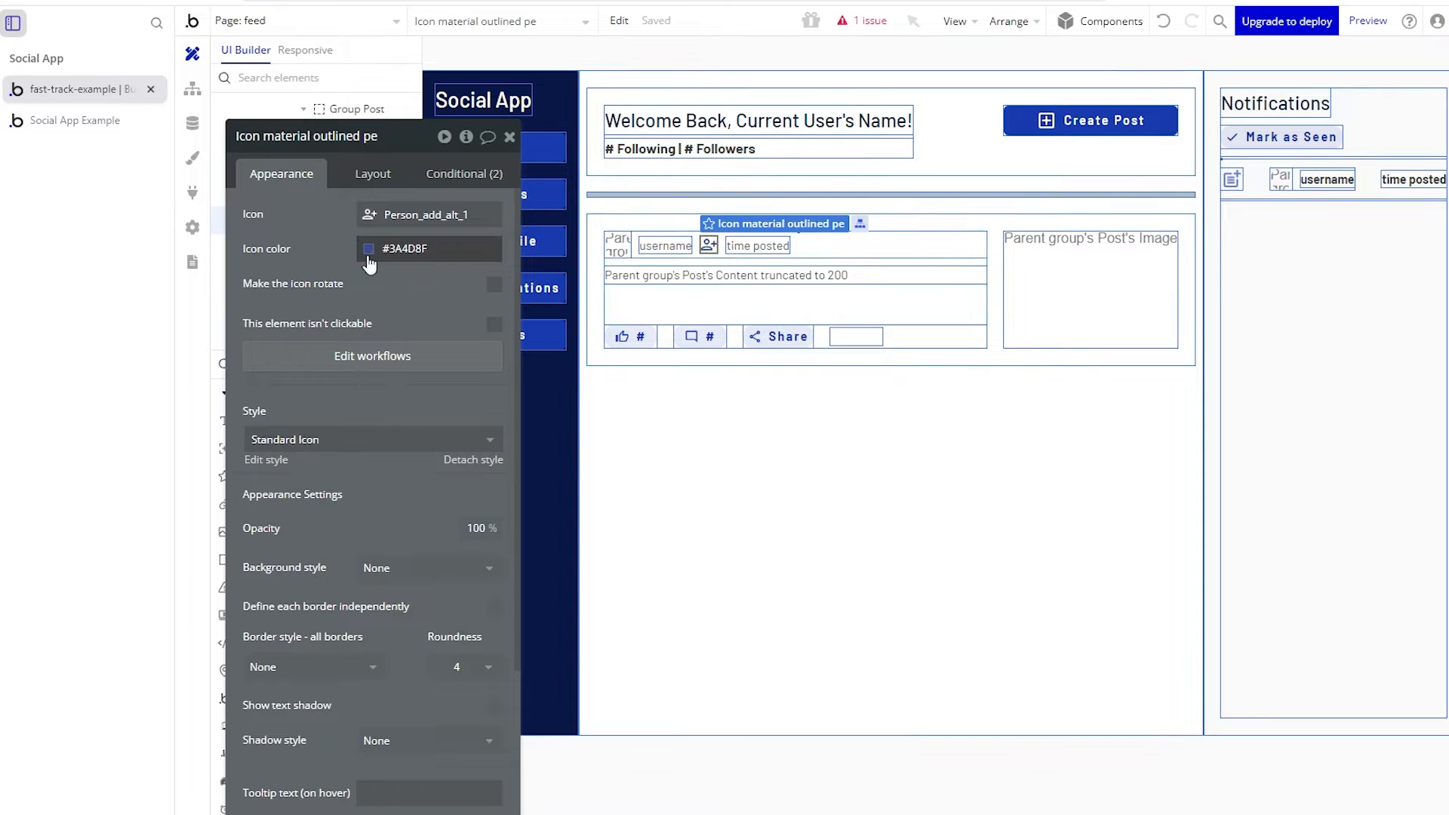
left_click(733, 247)
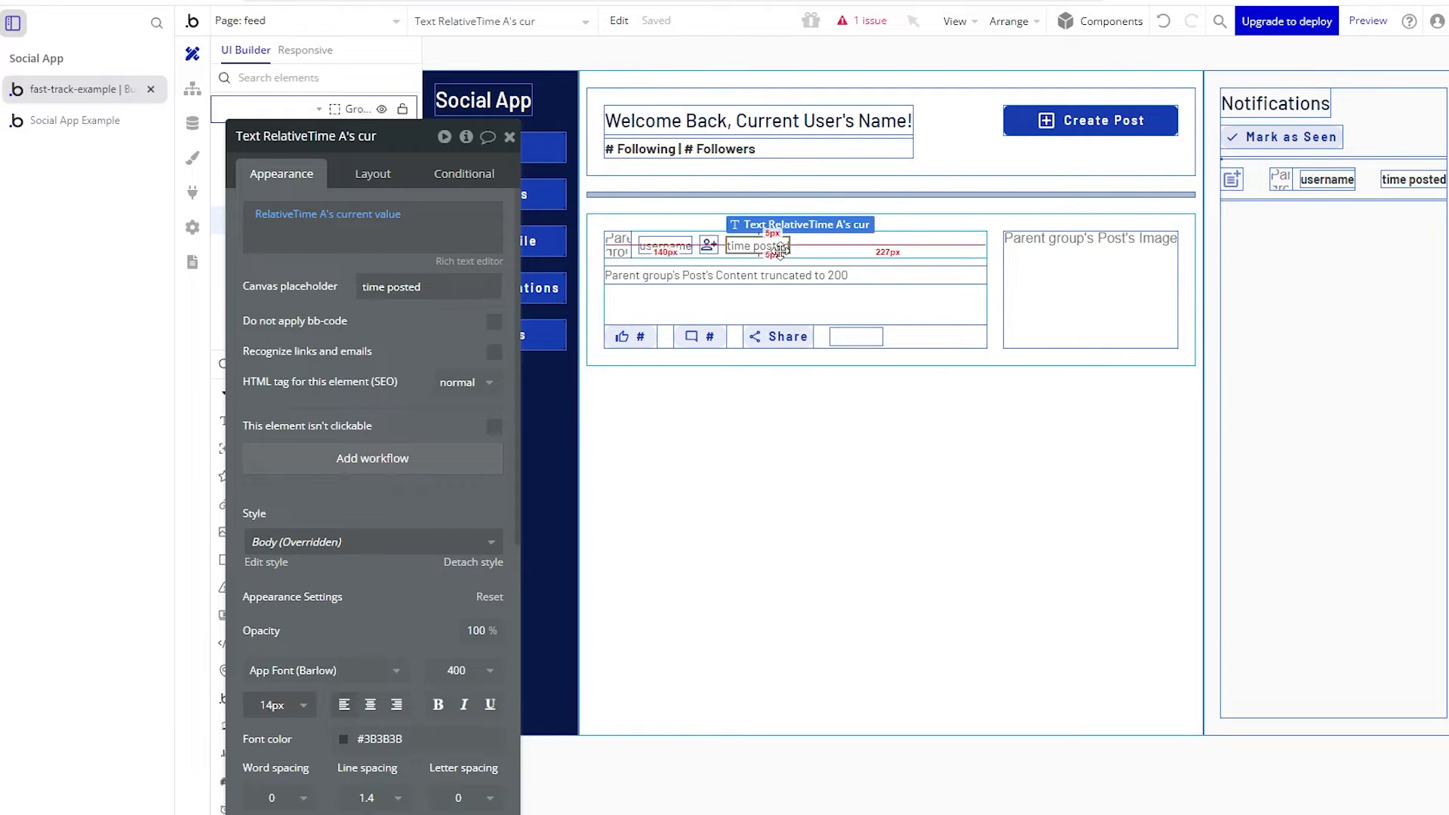
left_click(104, 125)
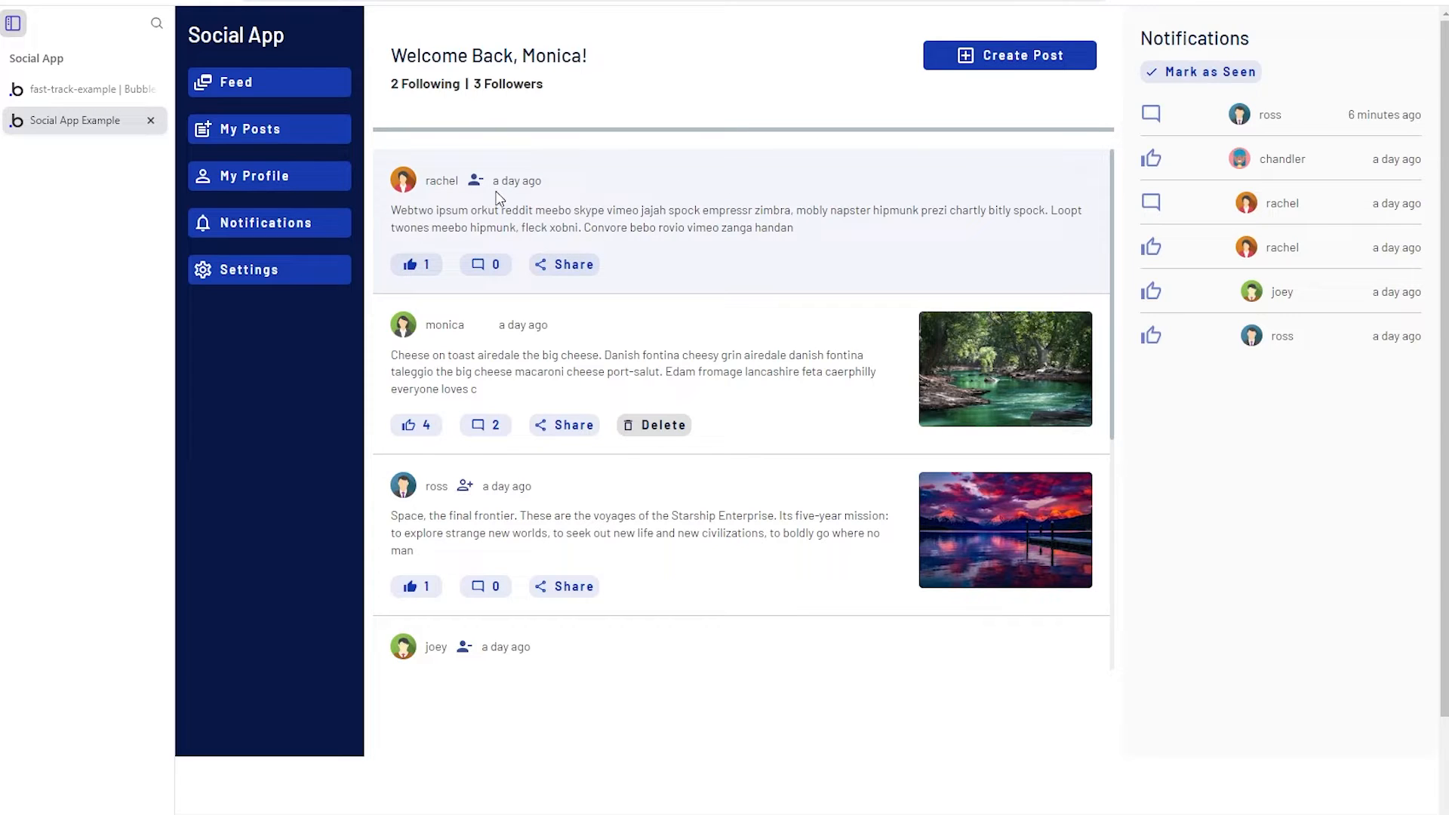
left_click(124, 92)
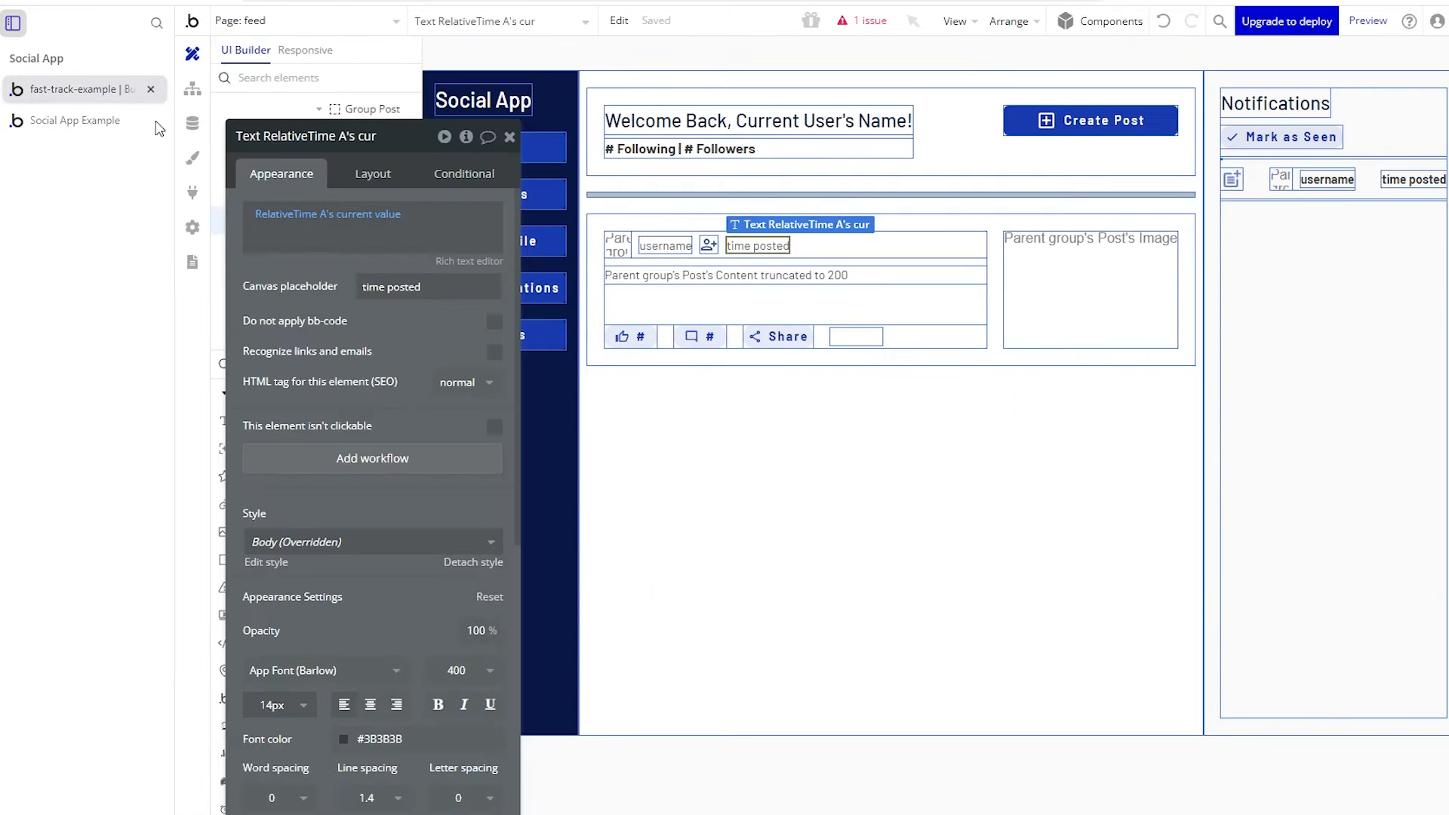
left_click(194, 195)
left_click(356, 370)
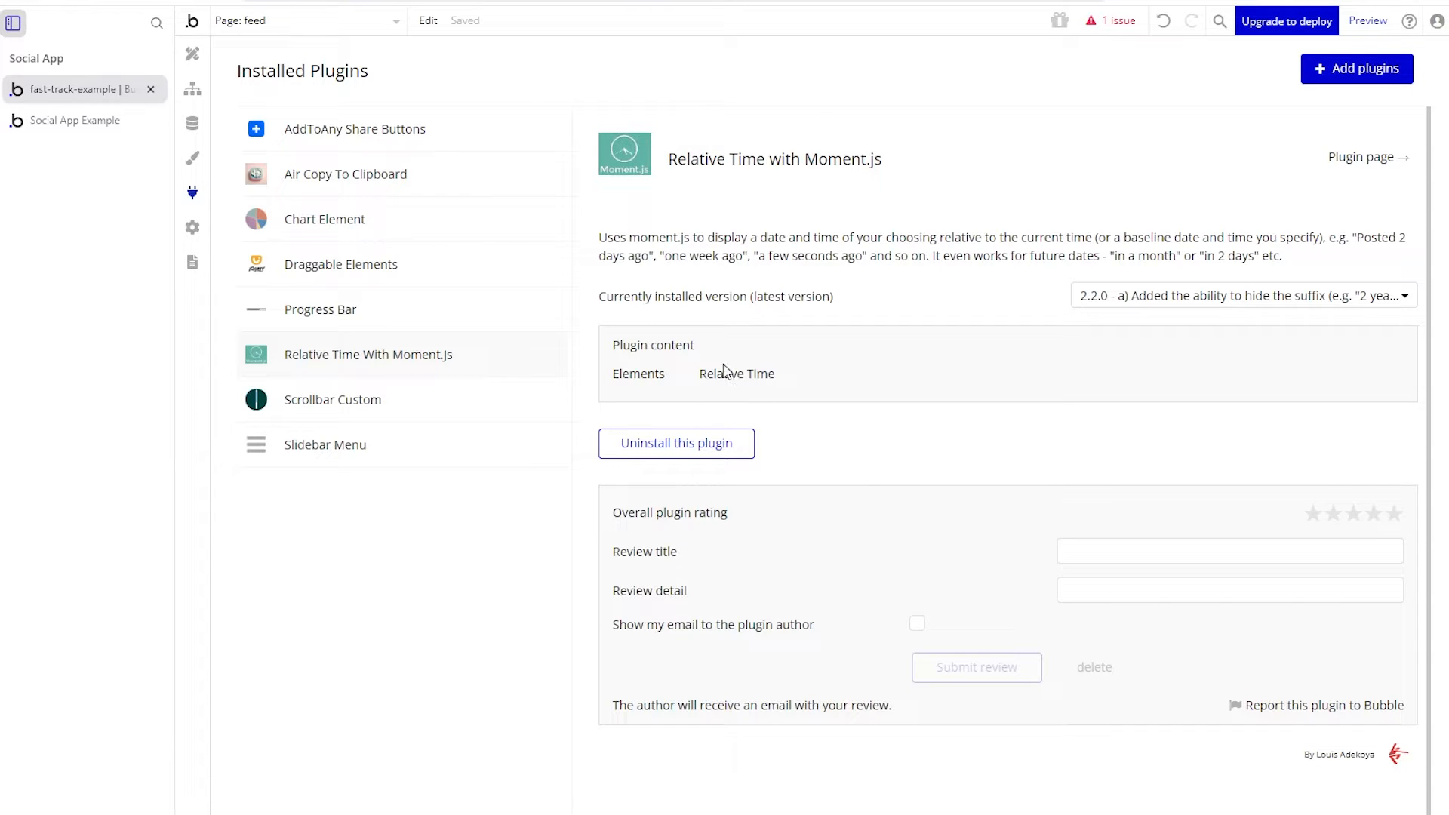
left_click(194, 53)
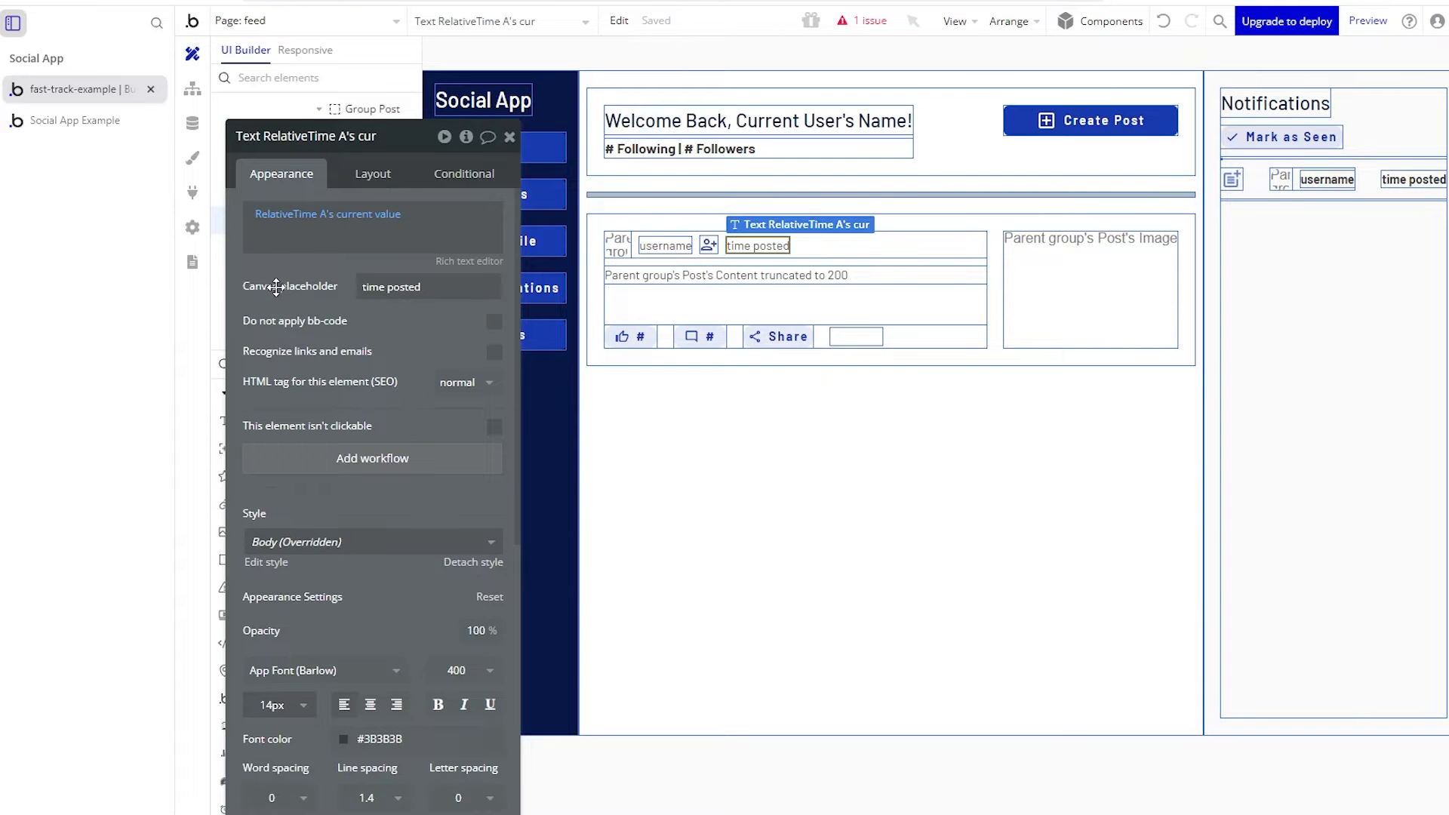
left_click_drag(277, 288, 563, 475)
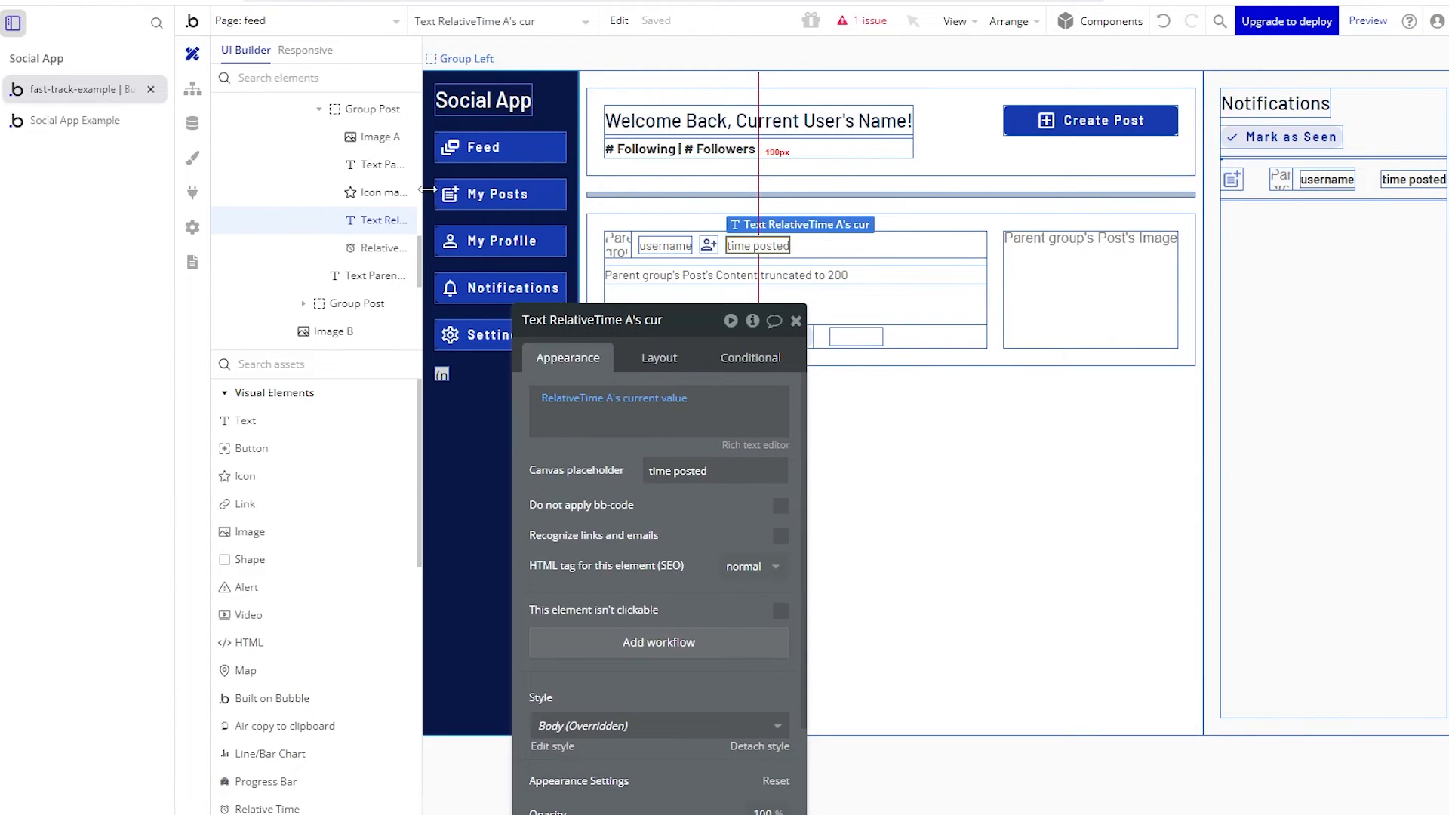
- Review RelativeTime A's placement, layout and date settings, then view the live feed
left_click(408, 248)
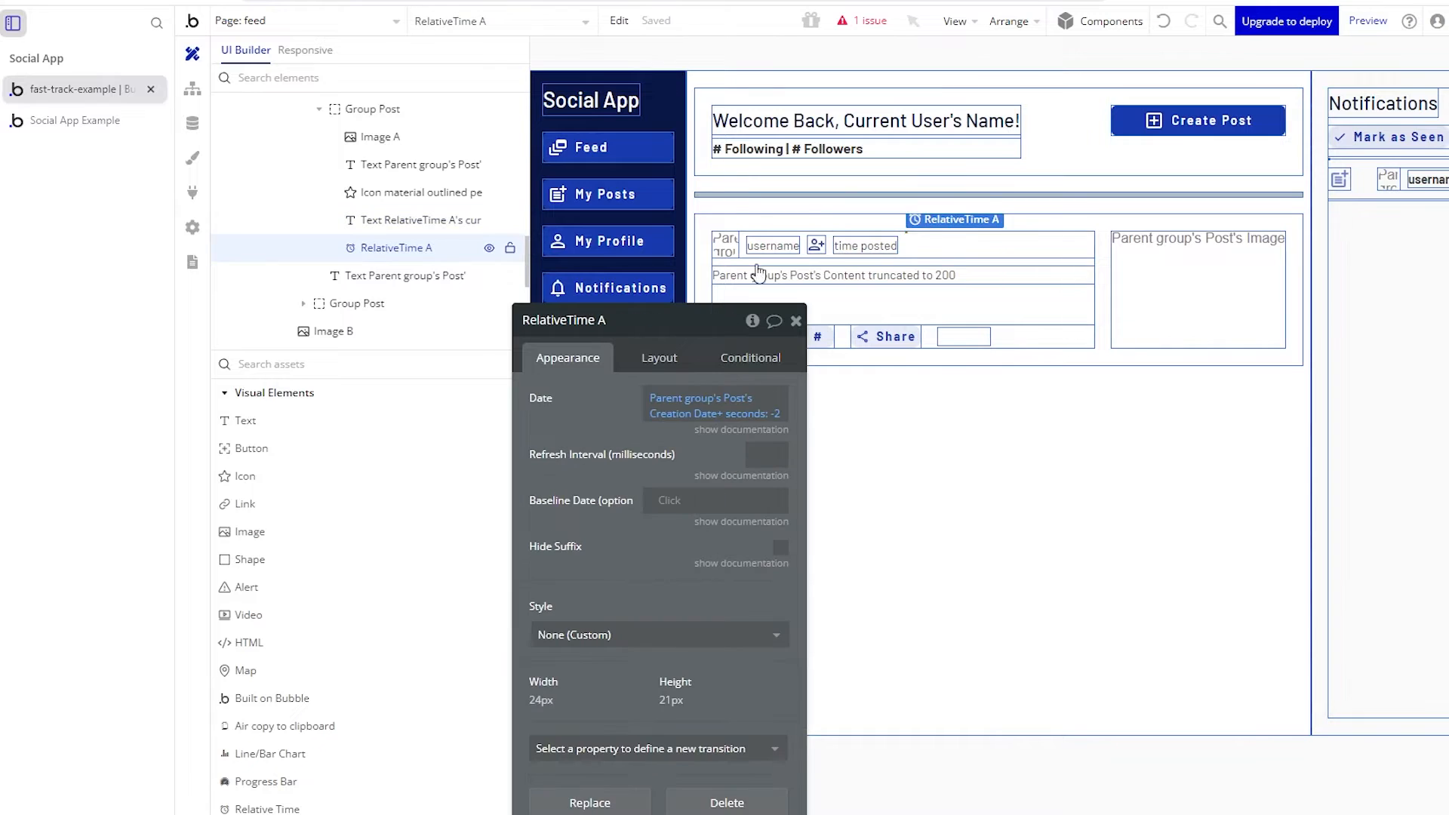
left_click_drag(899, 250, 911, 247)
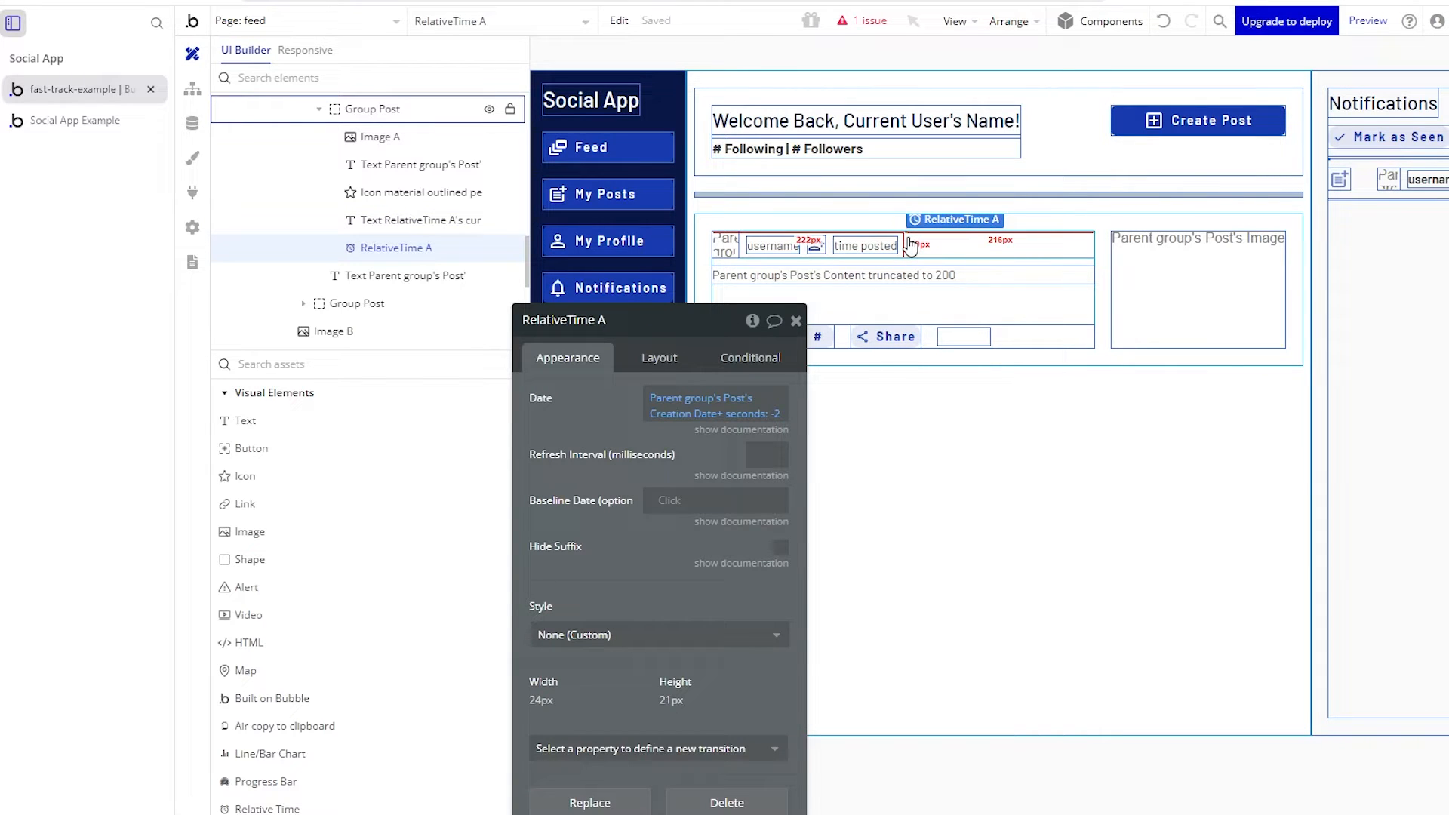
left_click_drag(911, 247, 909, 248)
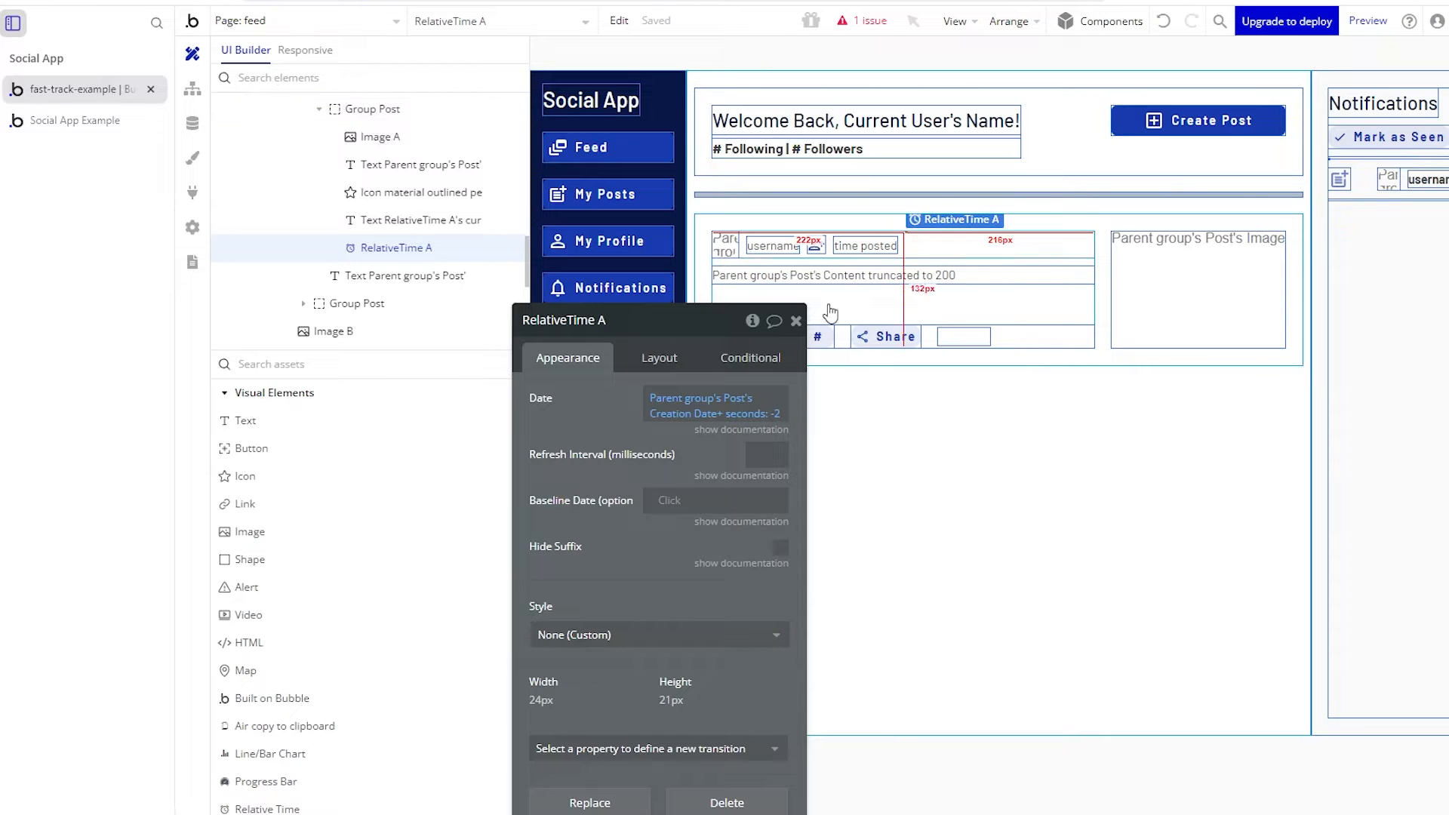
left_click(681, 359)
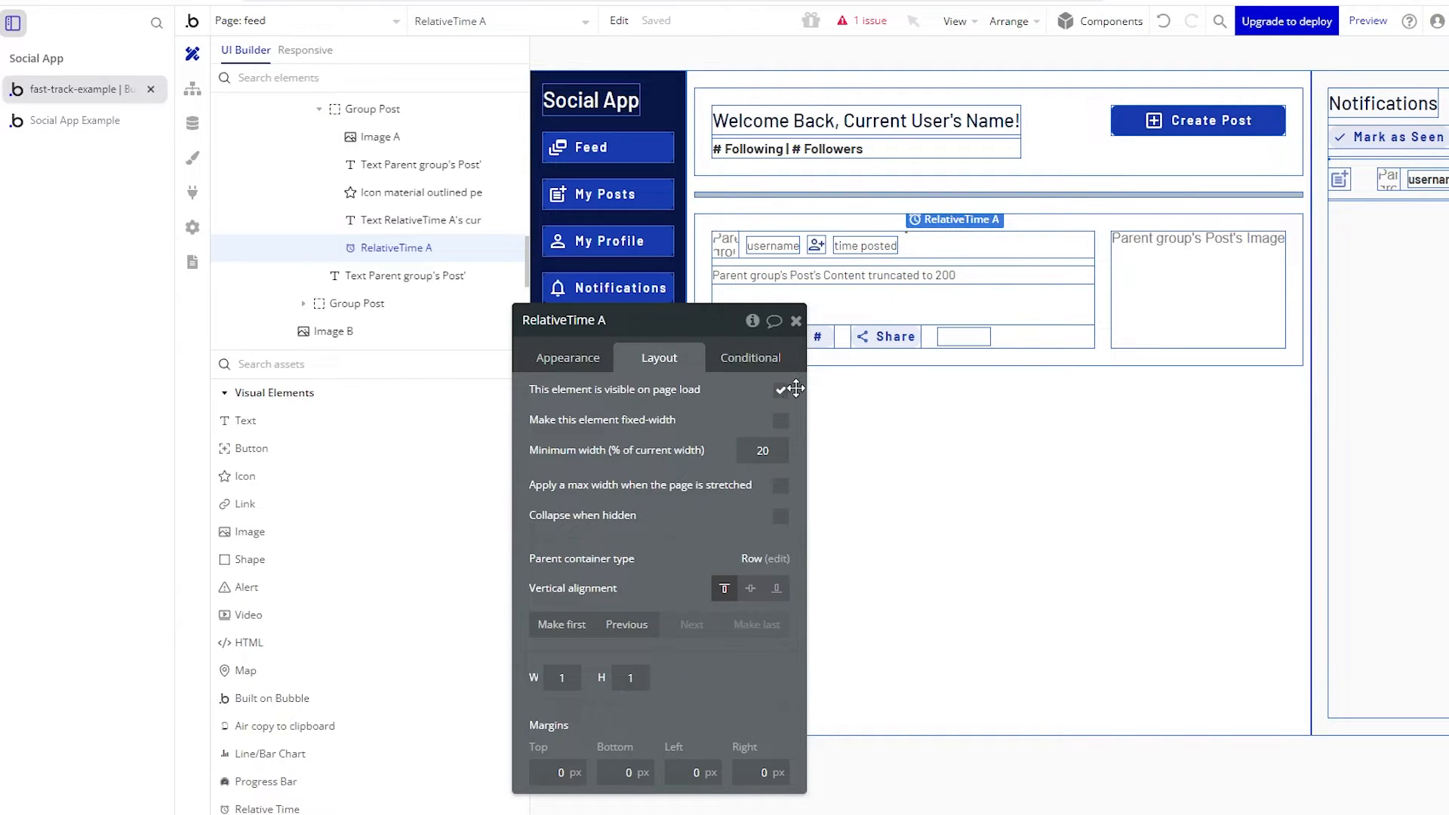
left_click_drag(561, 575, 507, 381)
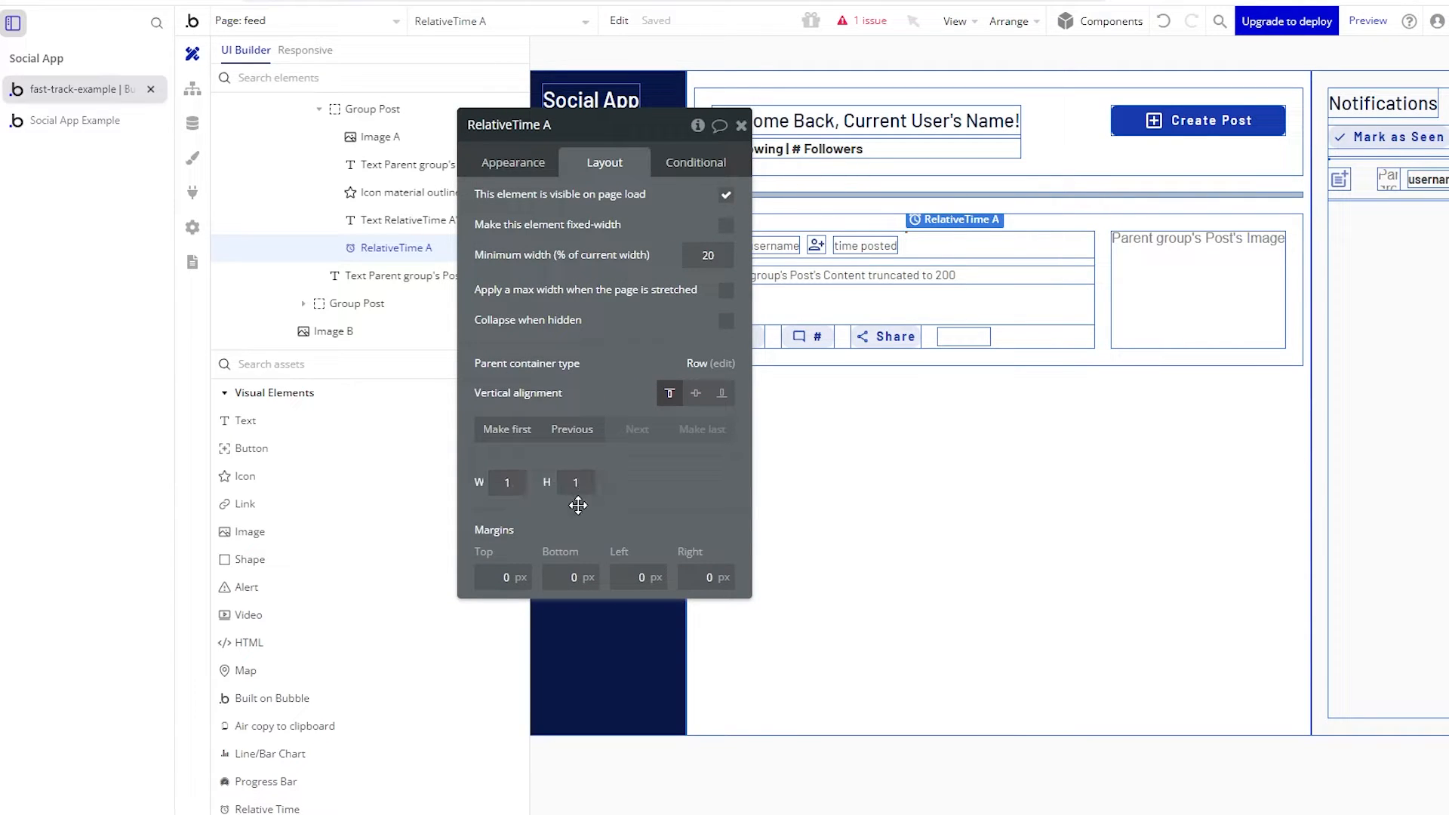
left_click(513, 162)
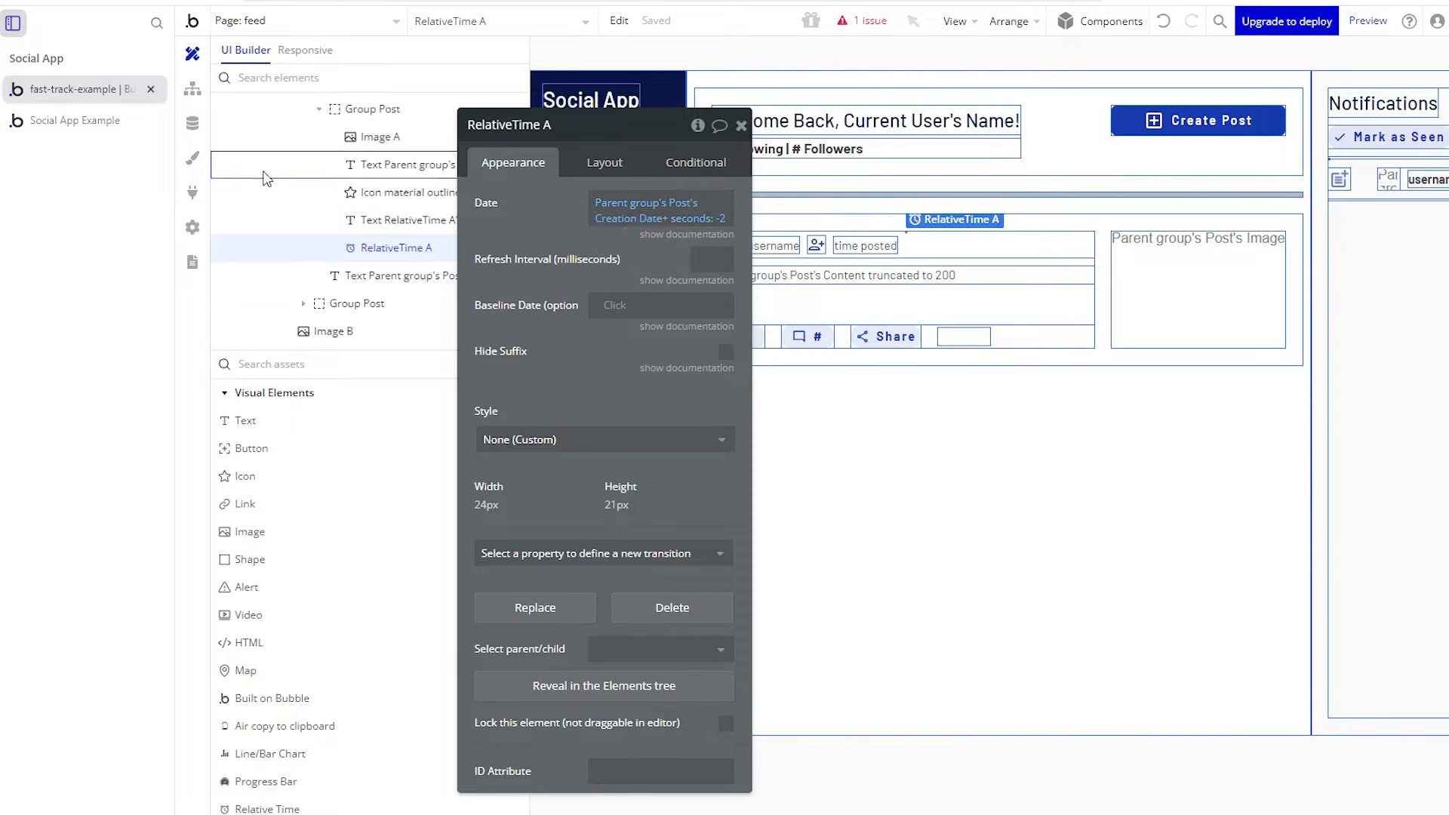
left_click(88, 130)
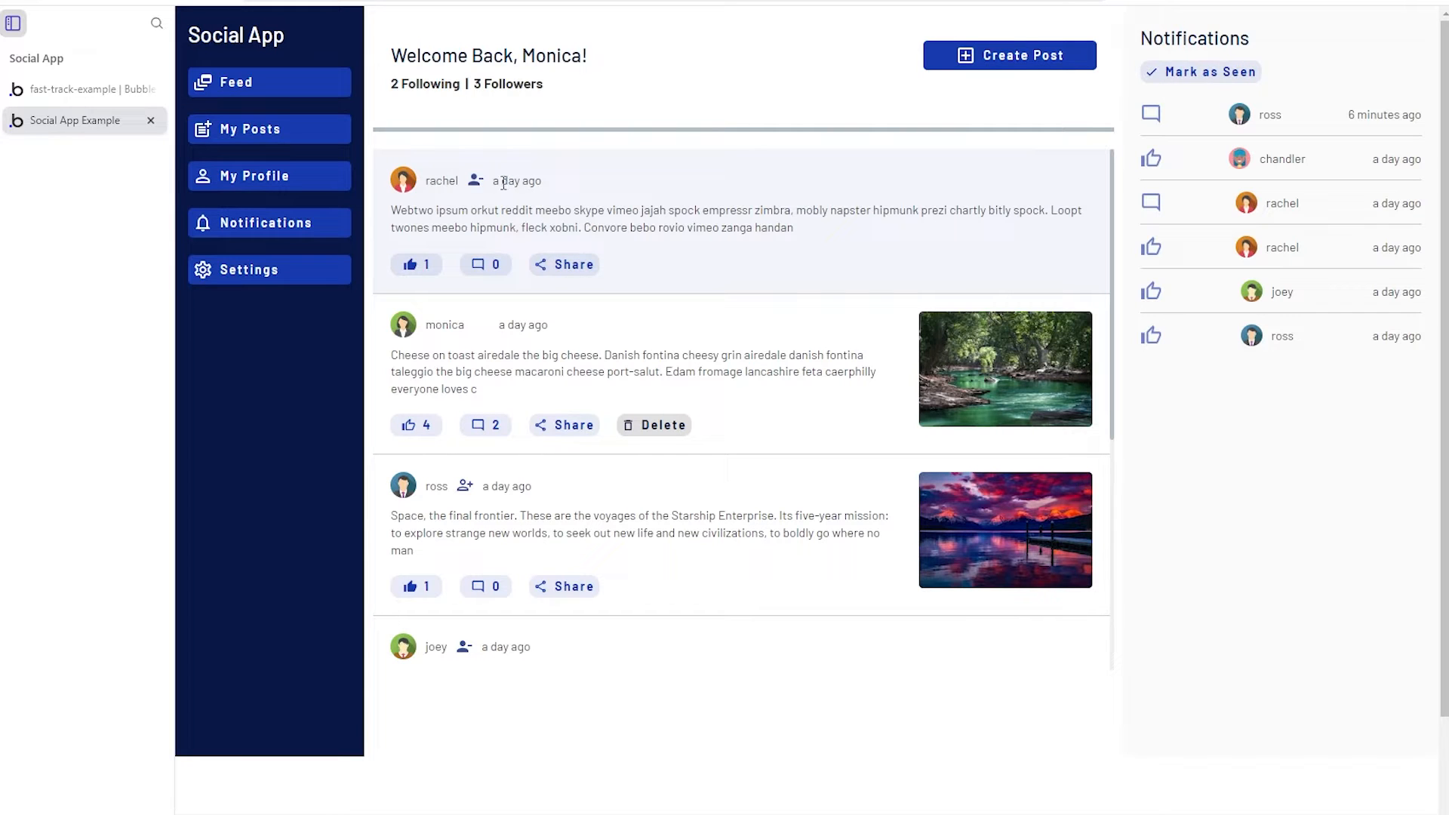
left_click(95, 89)
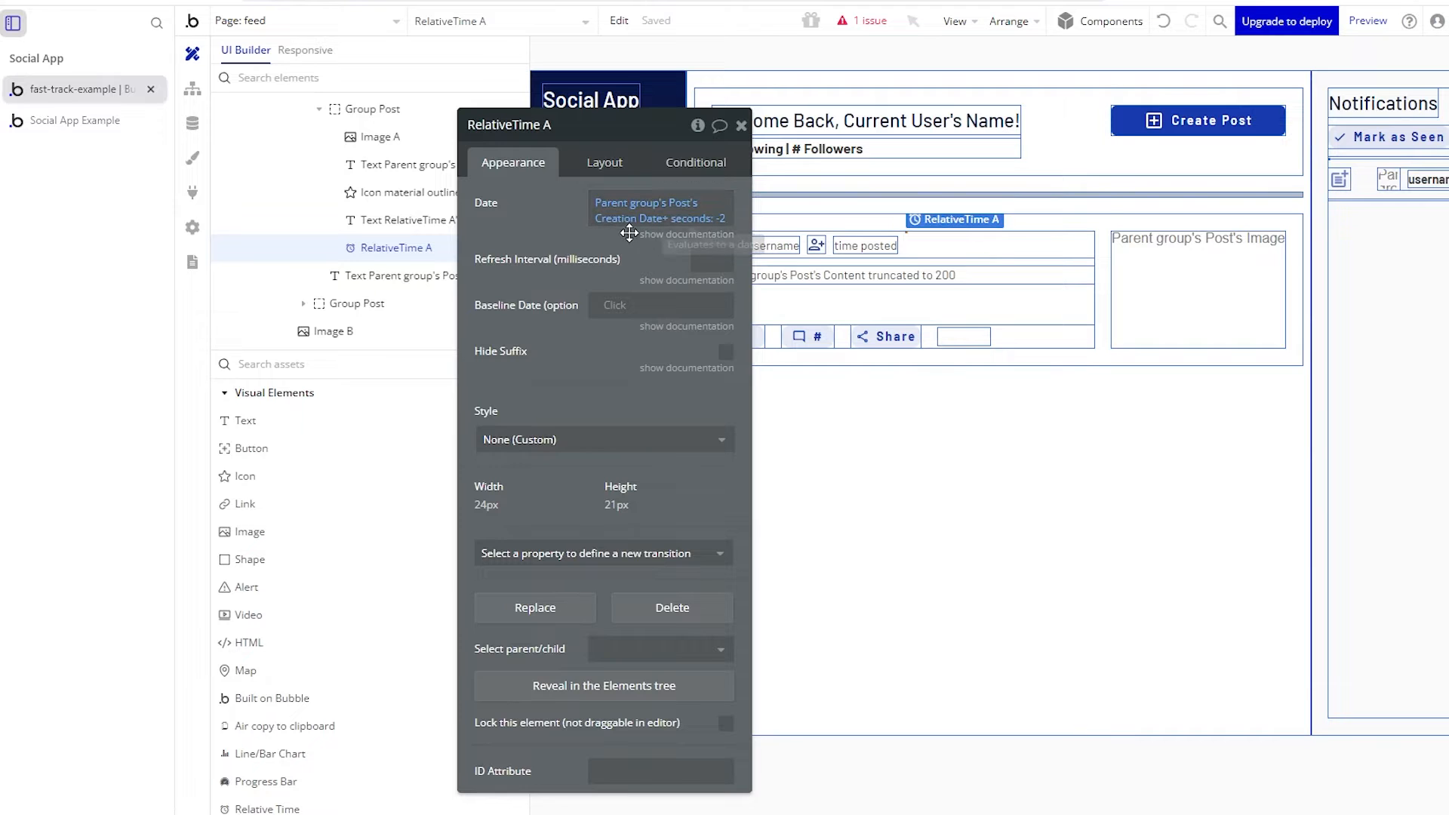
left_click_drag(546, 269, 501, 235)
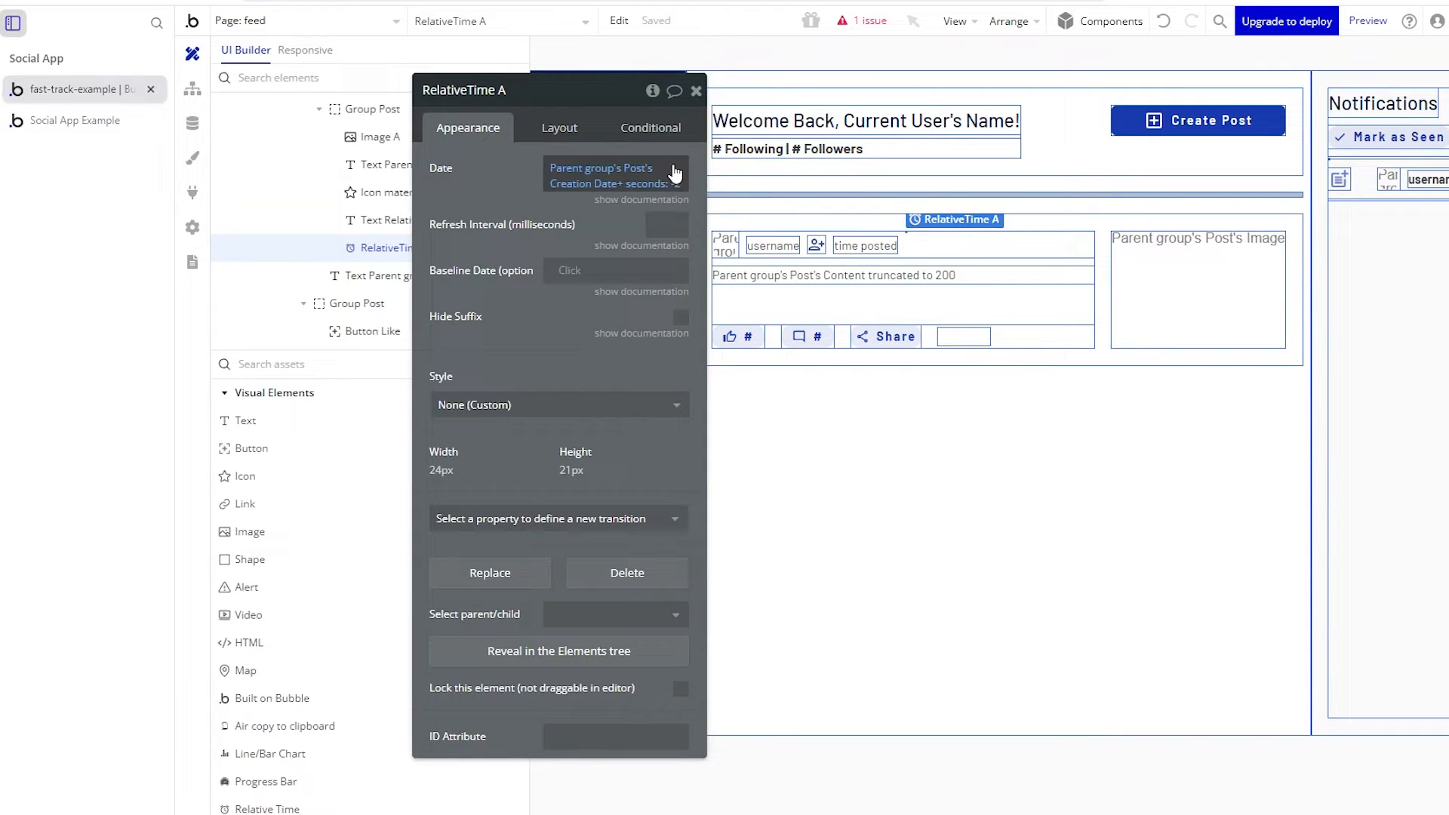
left_click(844, 247)
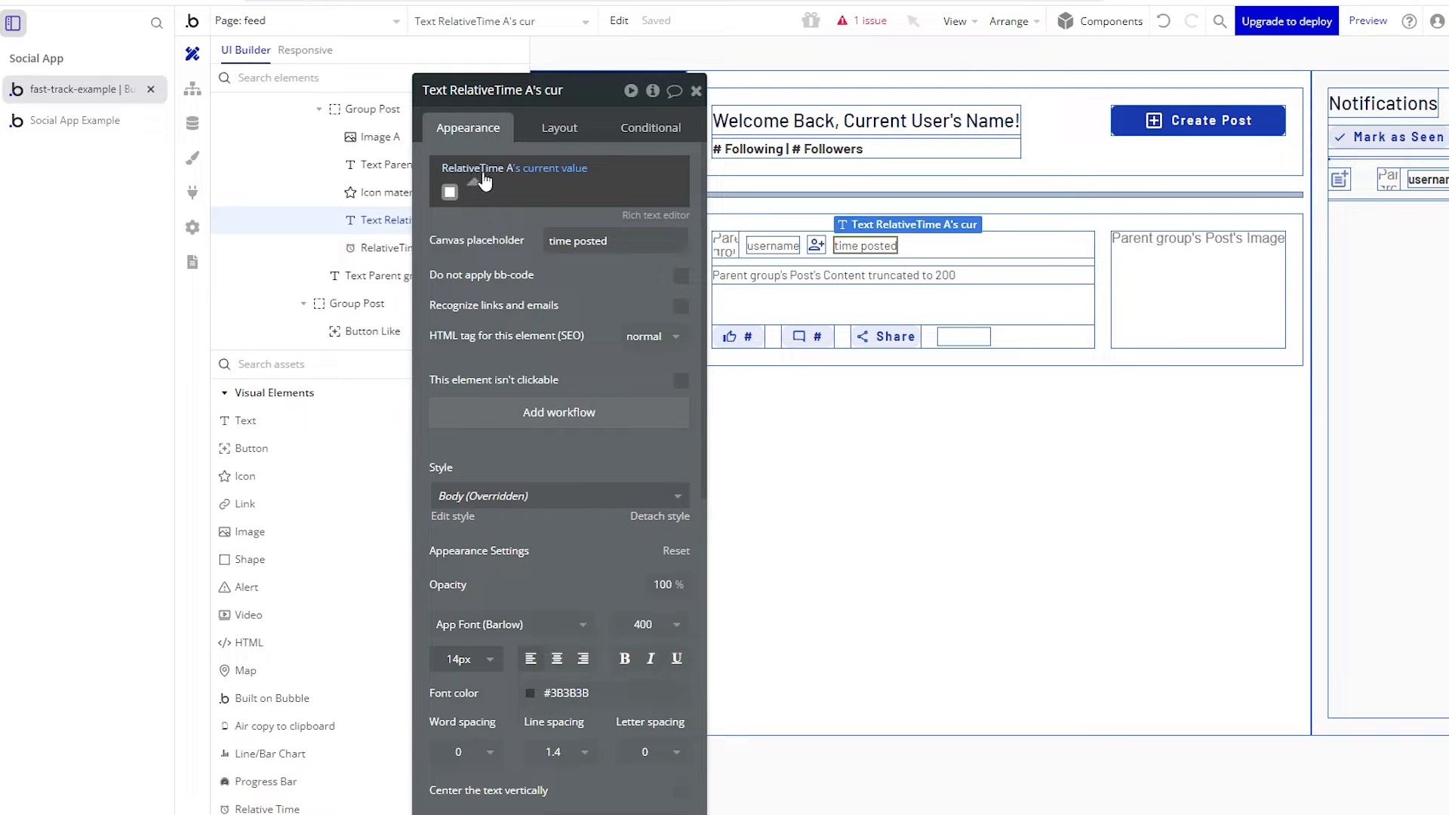
left_click(552, 169)
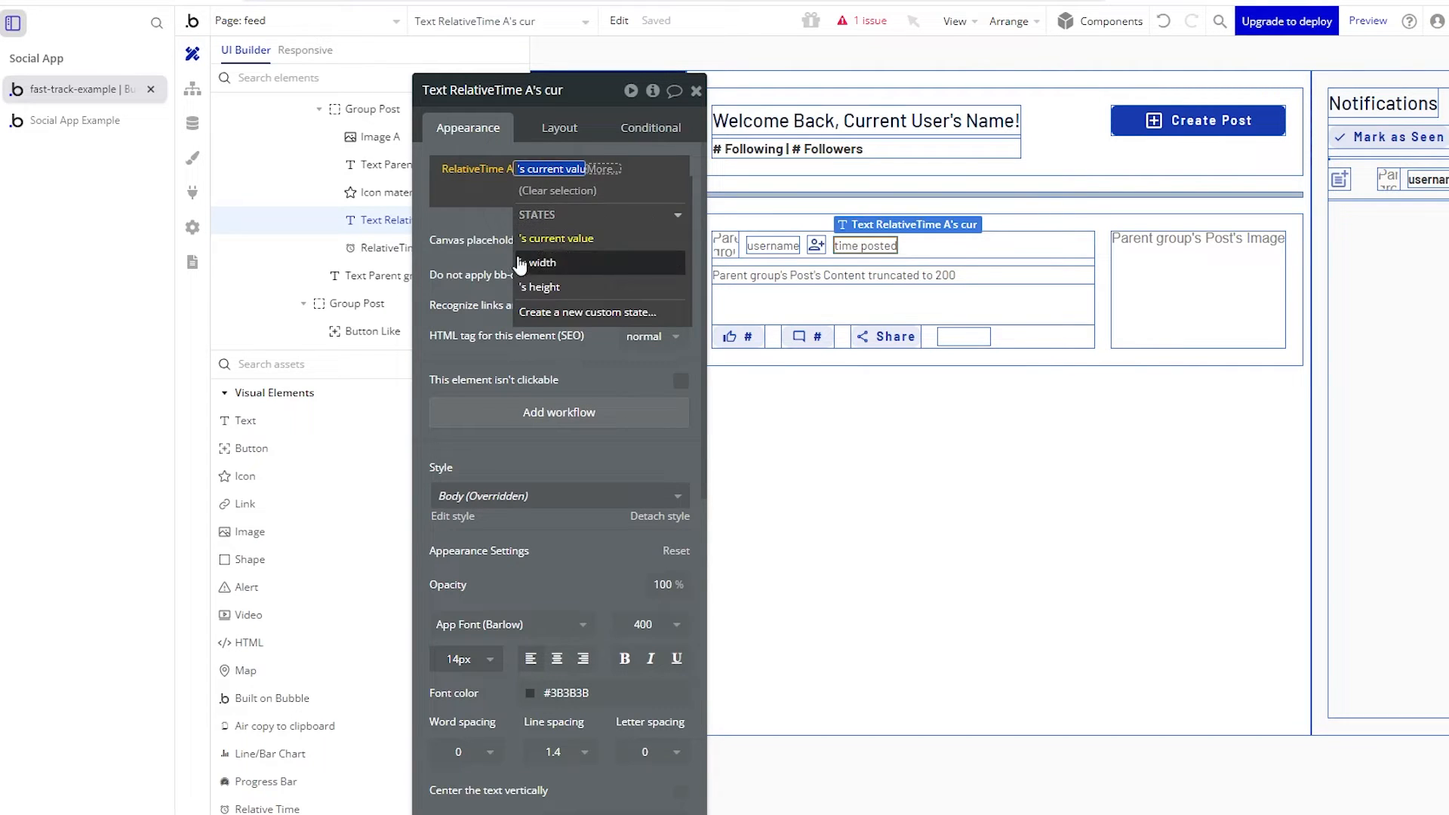
left_click(488, 259)
left_click(511, 181)
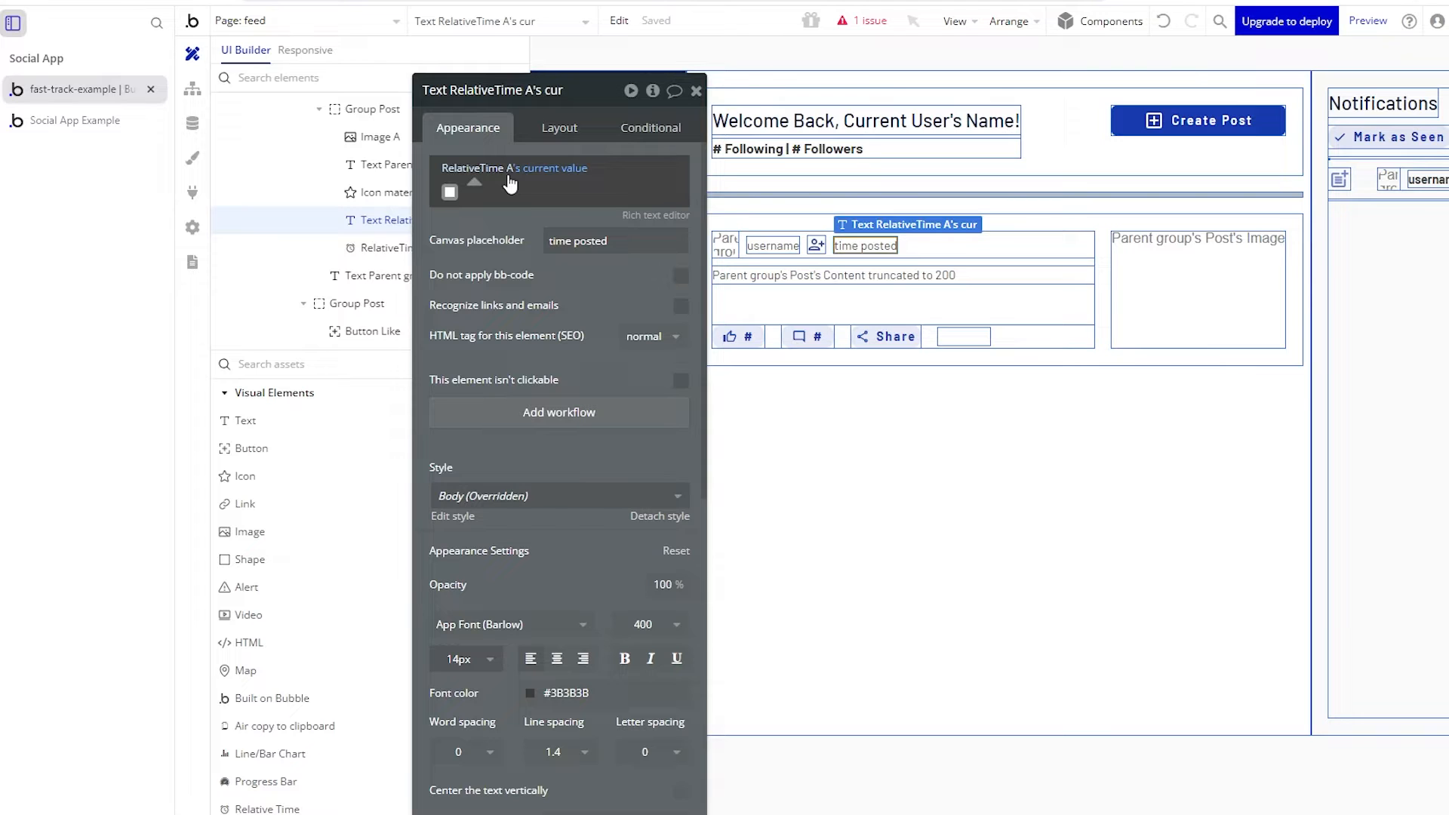
left_click(75, 120)
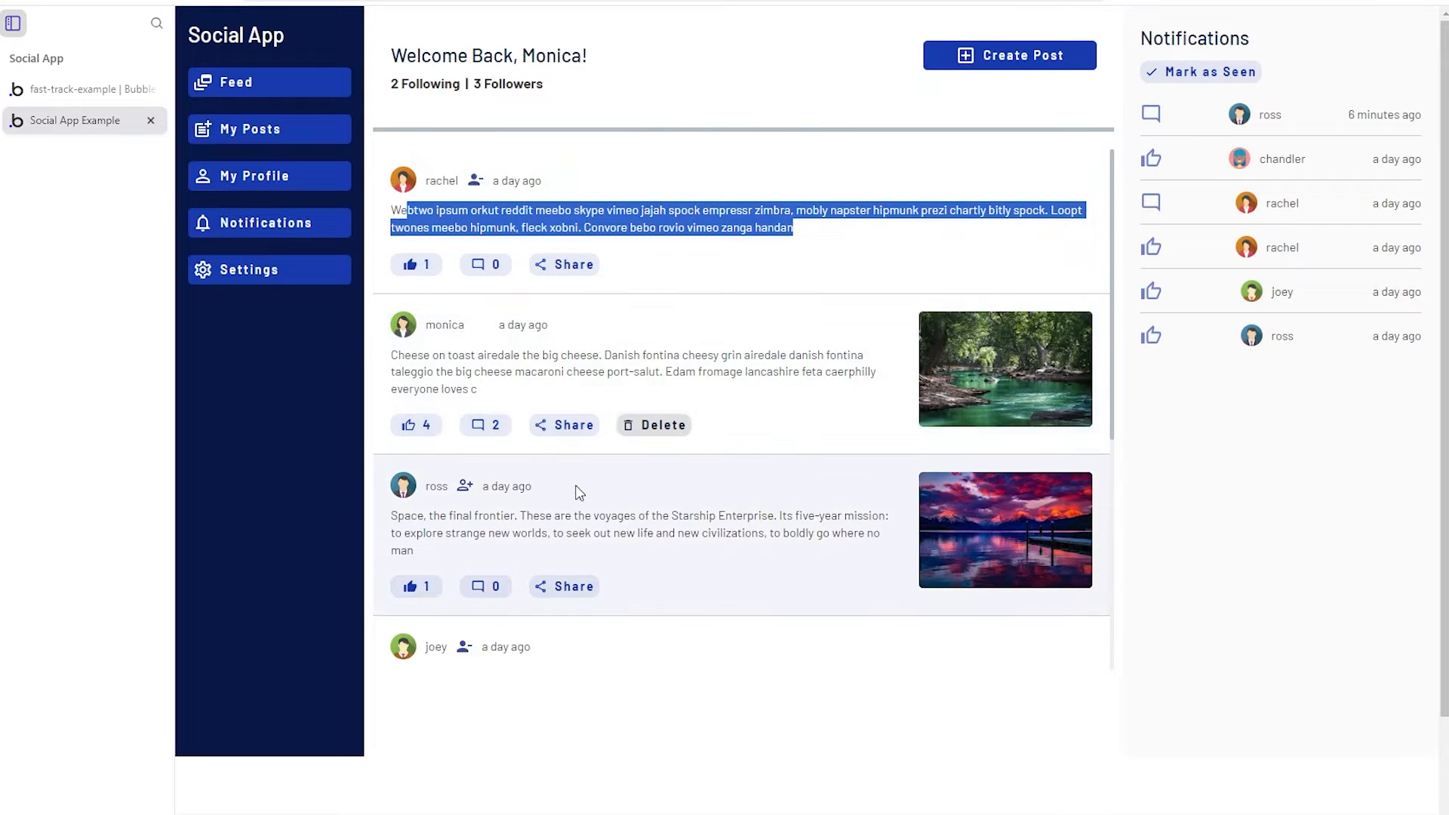
- Start a new post in the live feed and attach the cows photo
left_click(731, 268)
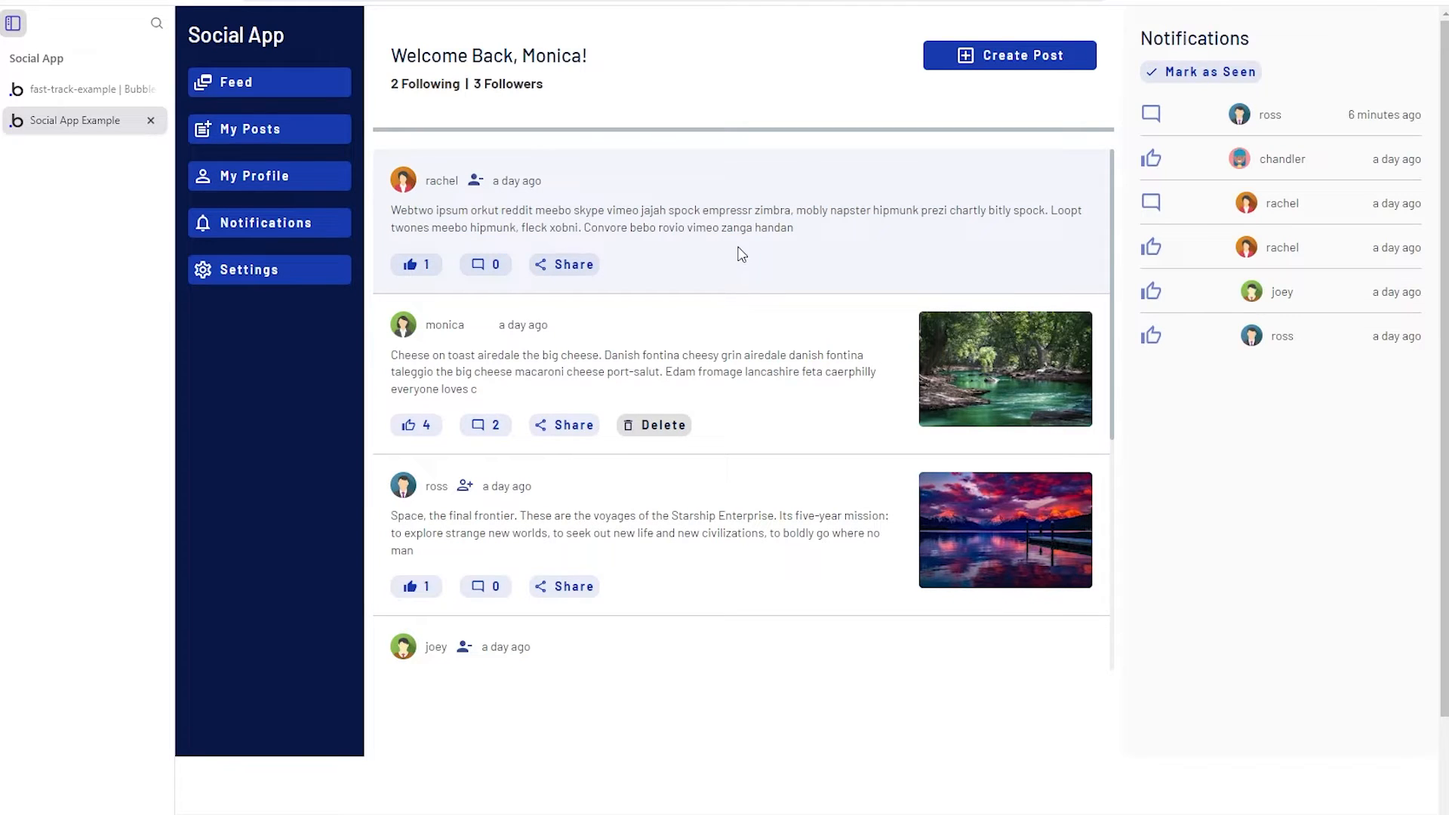
left_click(1004, 56)
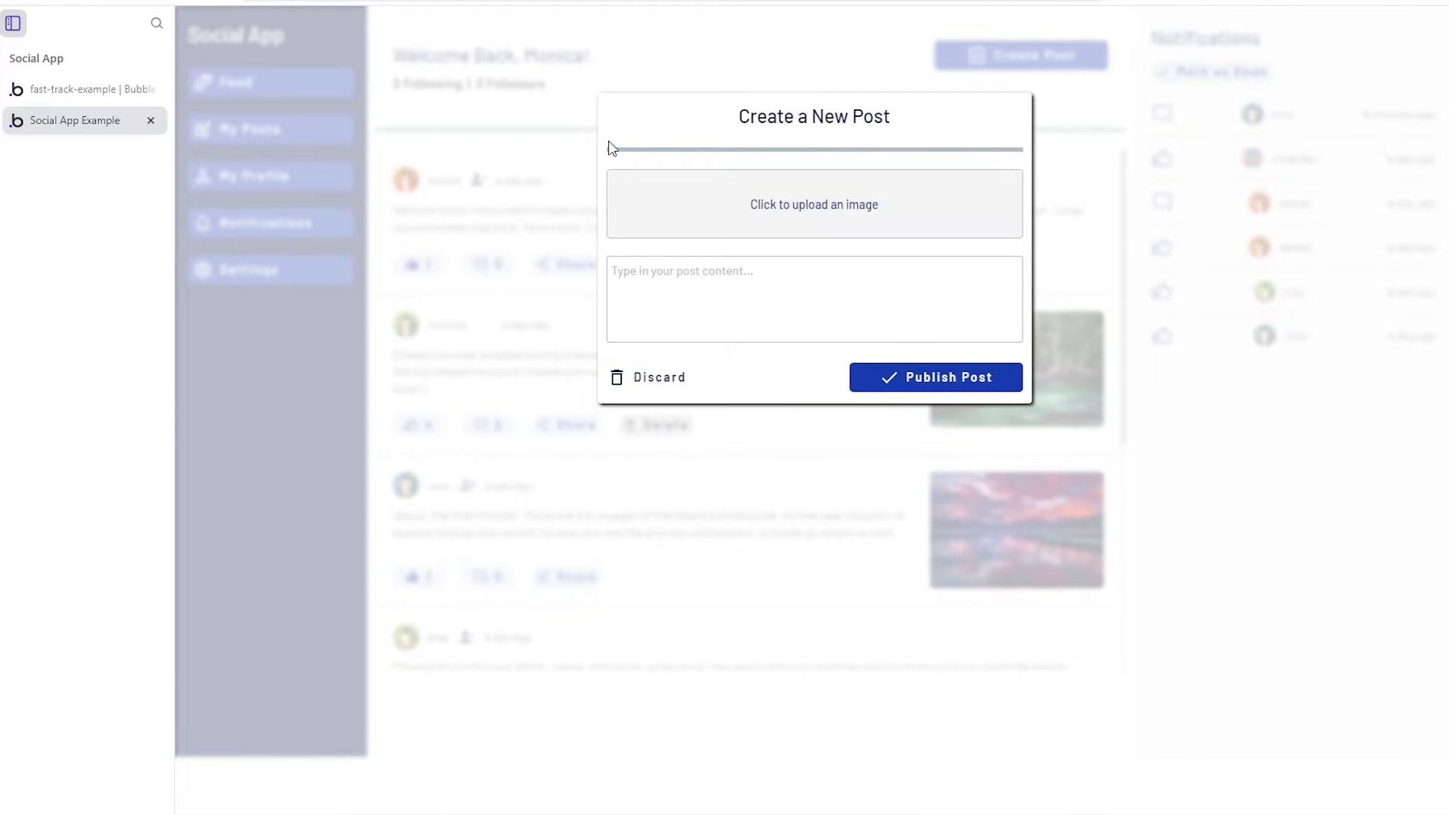
left_click(748, 220)
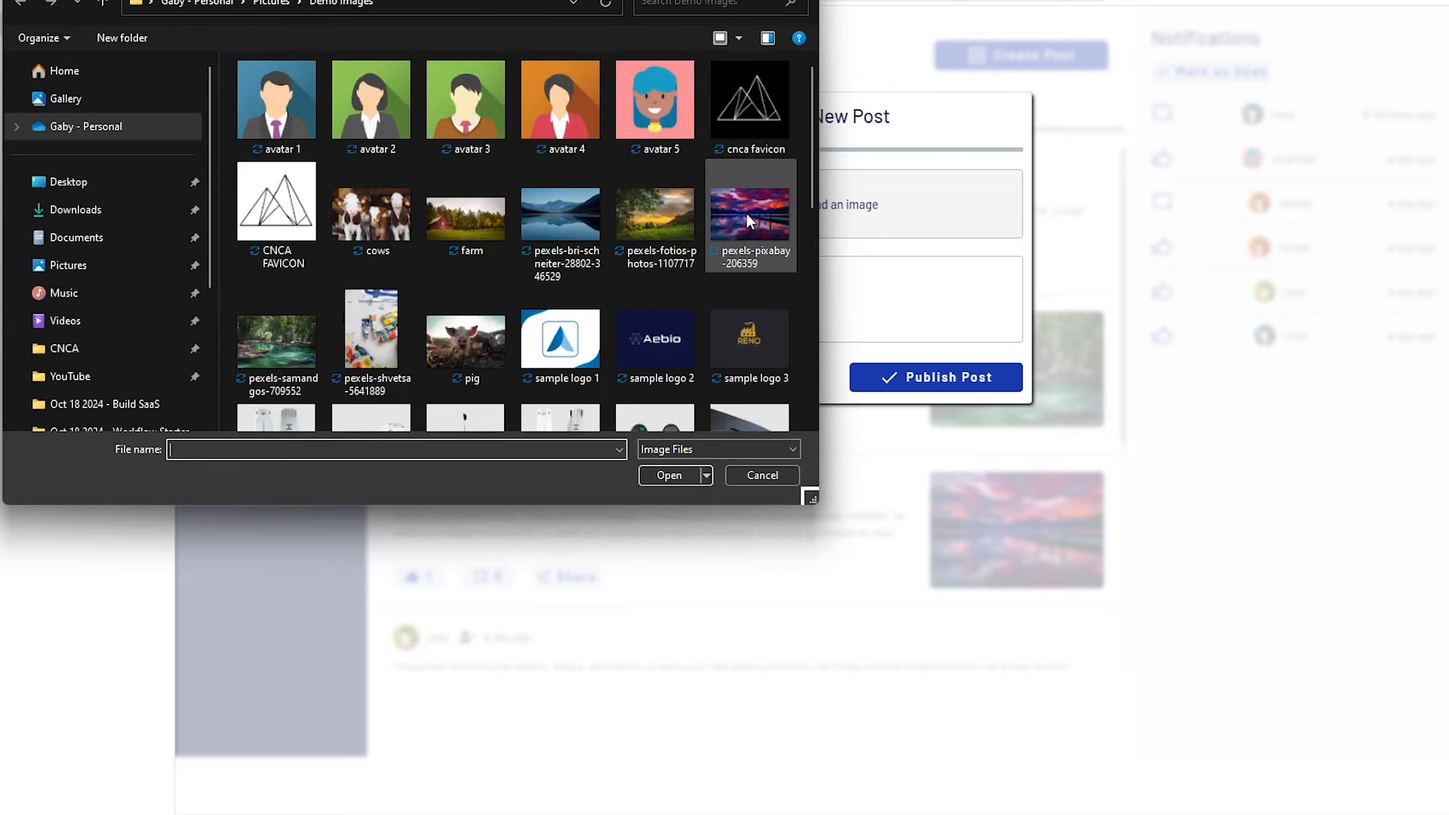
left_click(391, 215)
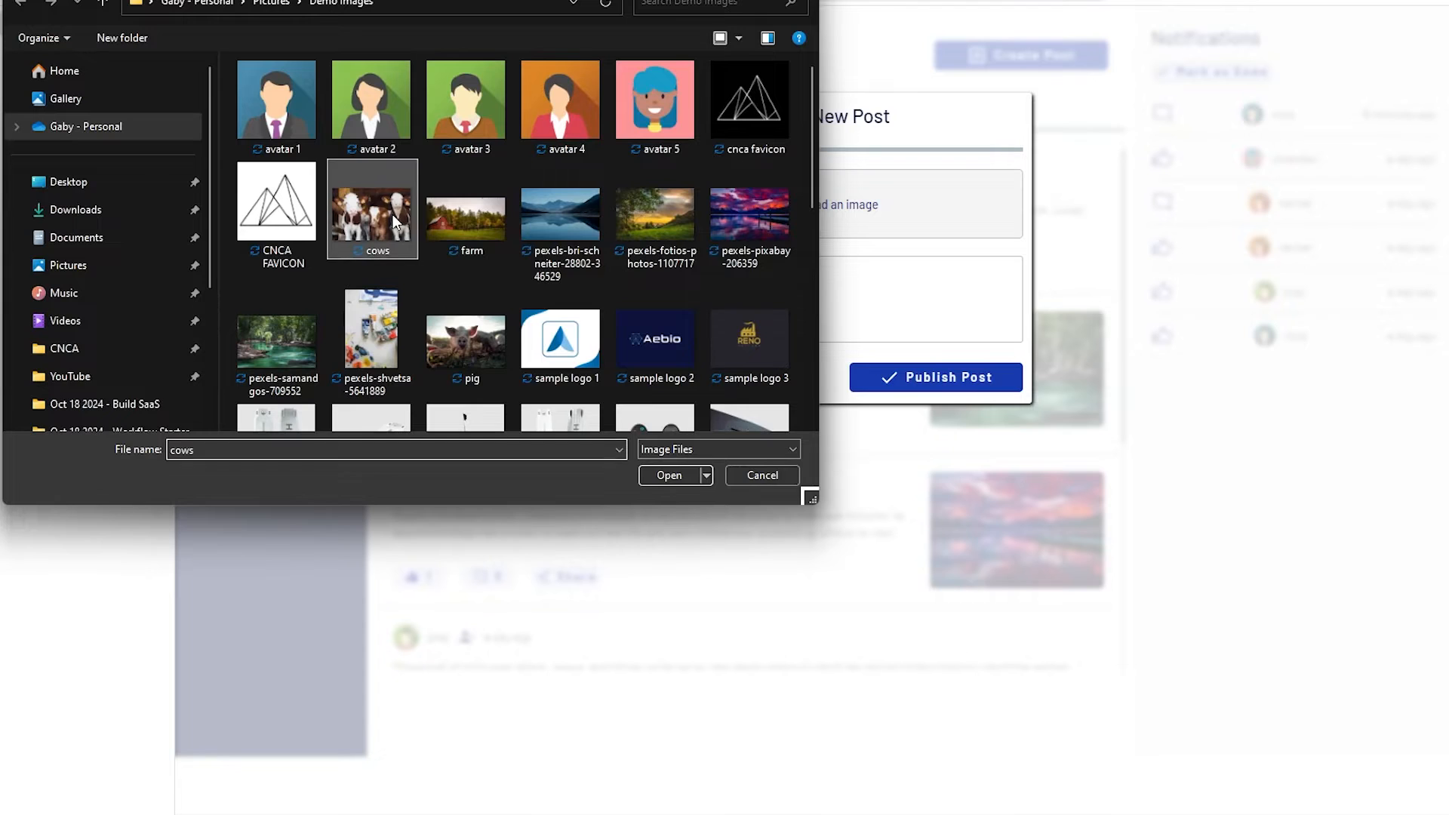
left_click(651, 477)
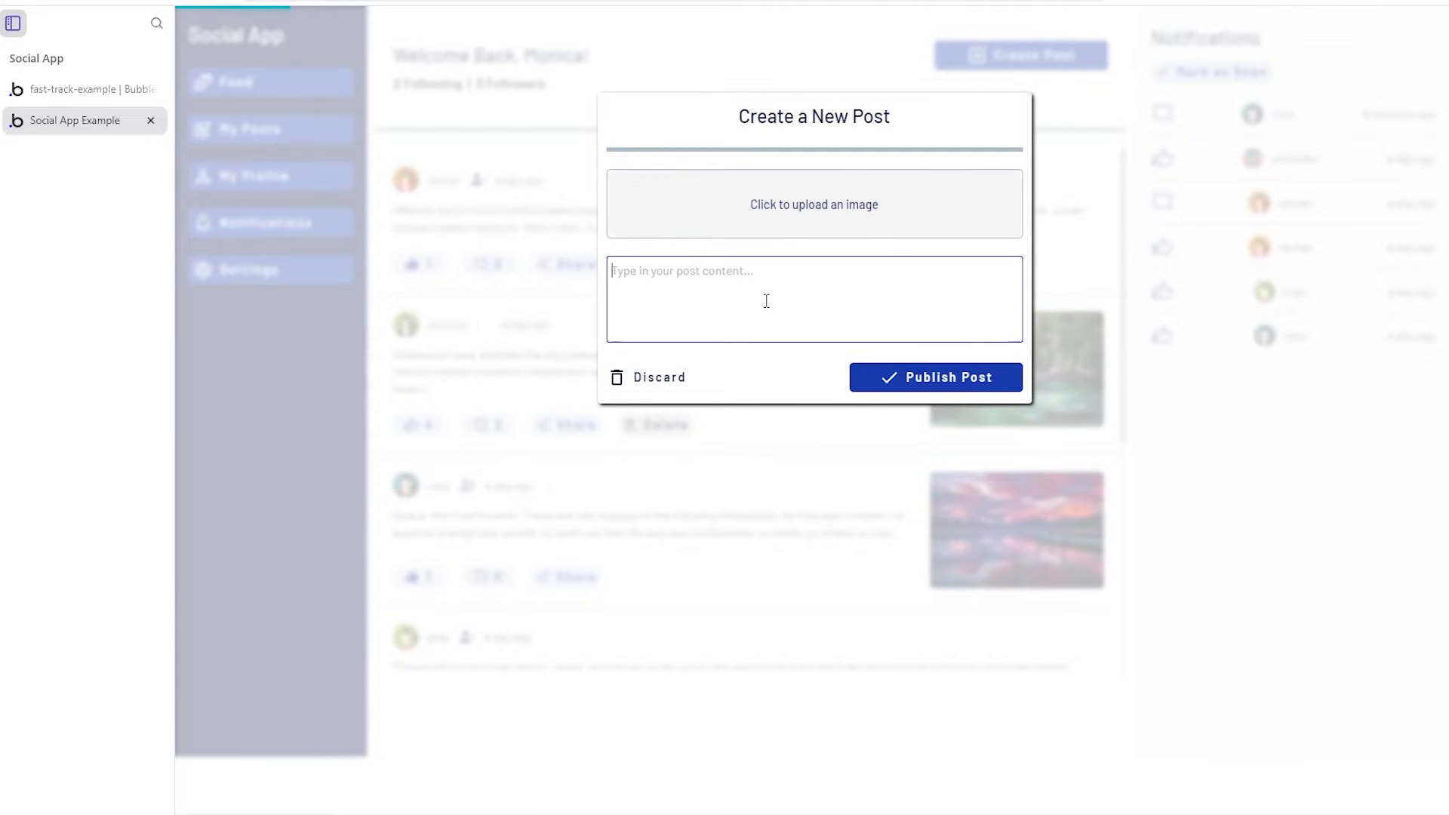
- Caption it 'Here is some sample content for my cows photo', publish, then delete the post
type("Here is some ams")
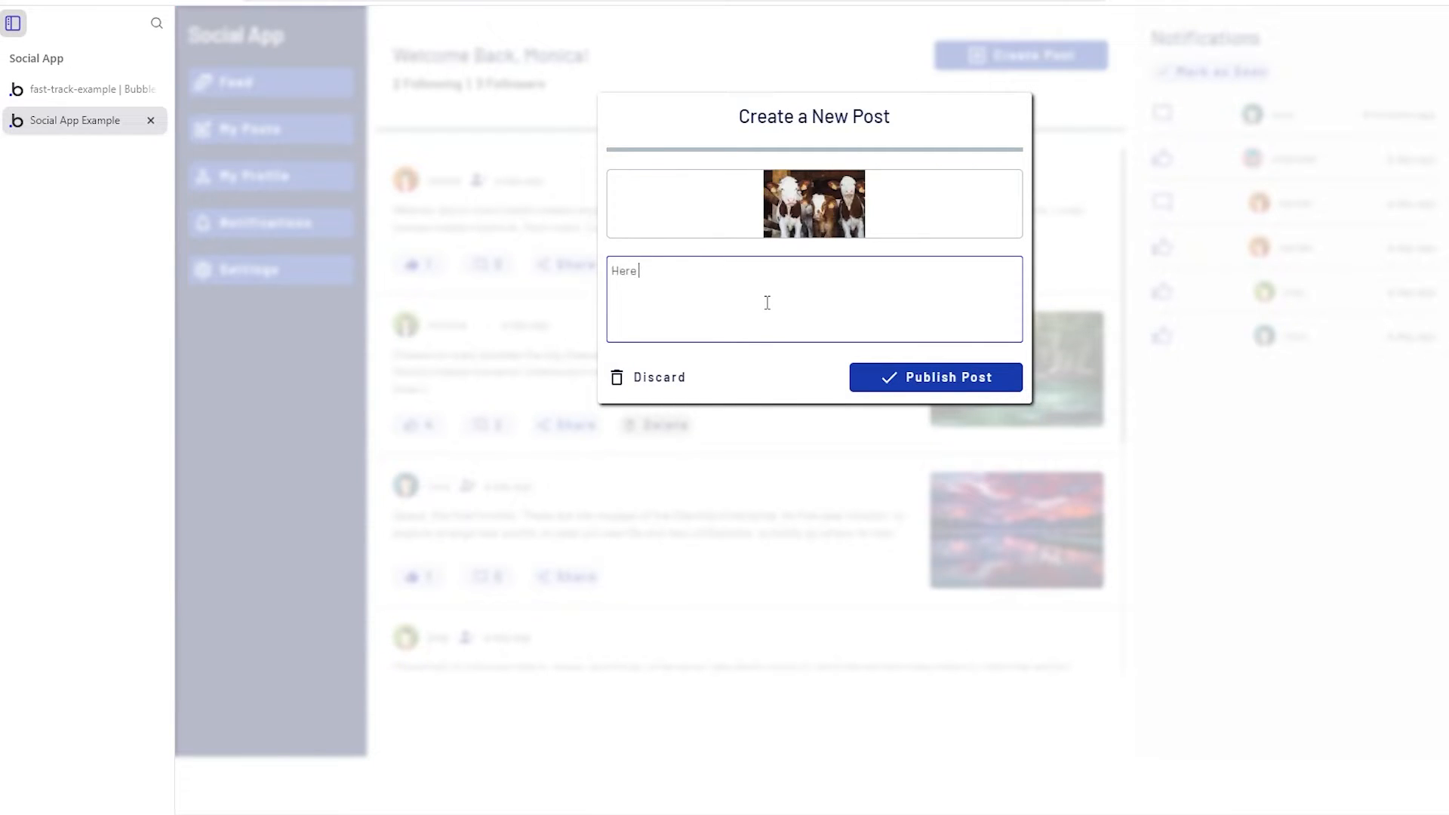
key("BackSpace")
type("sample content for my co")
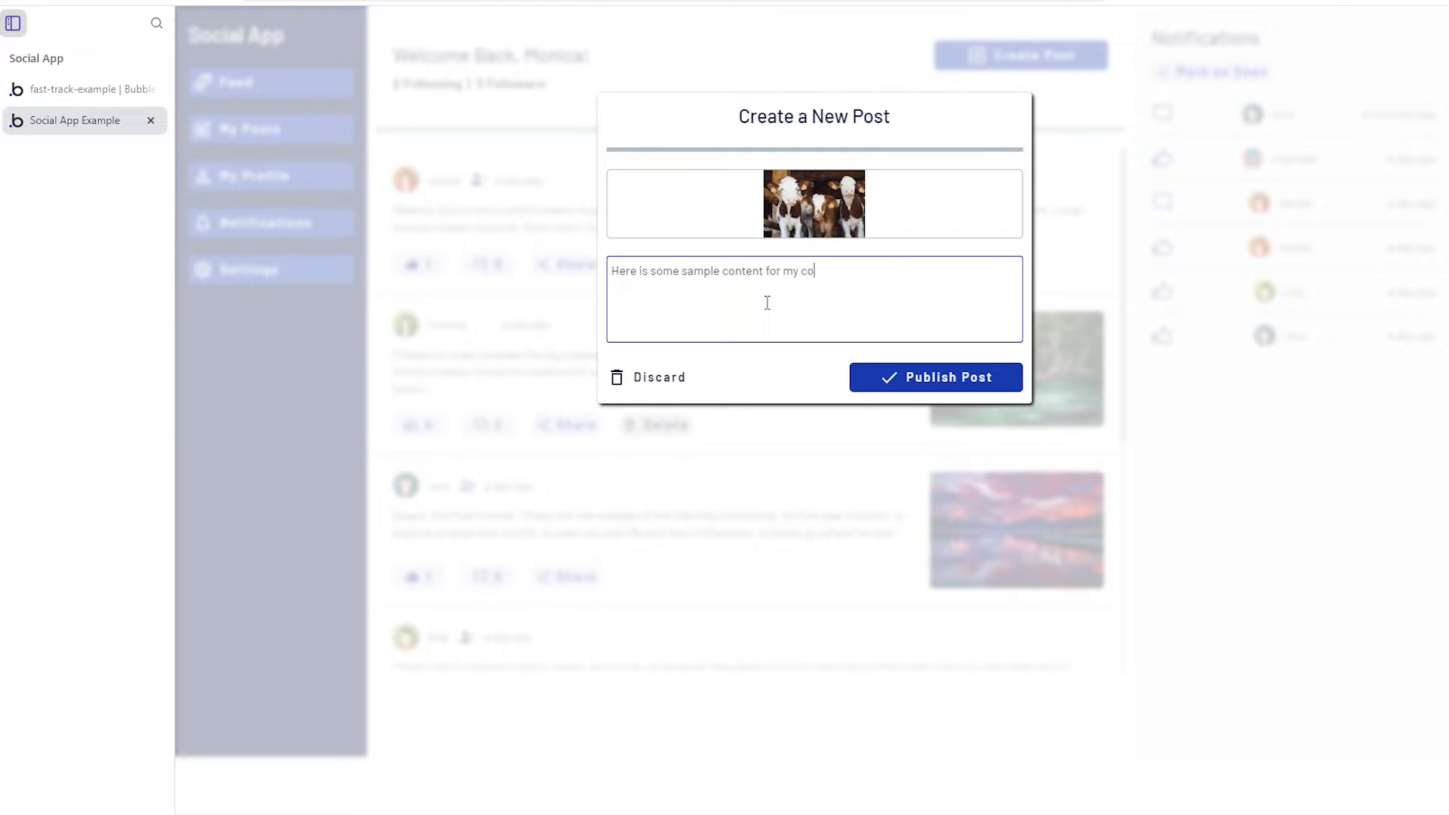
type("ws photo")
left_click(952, 374)
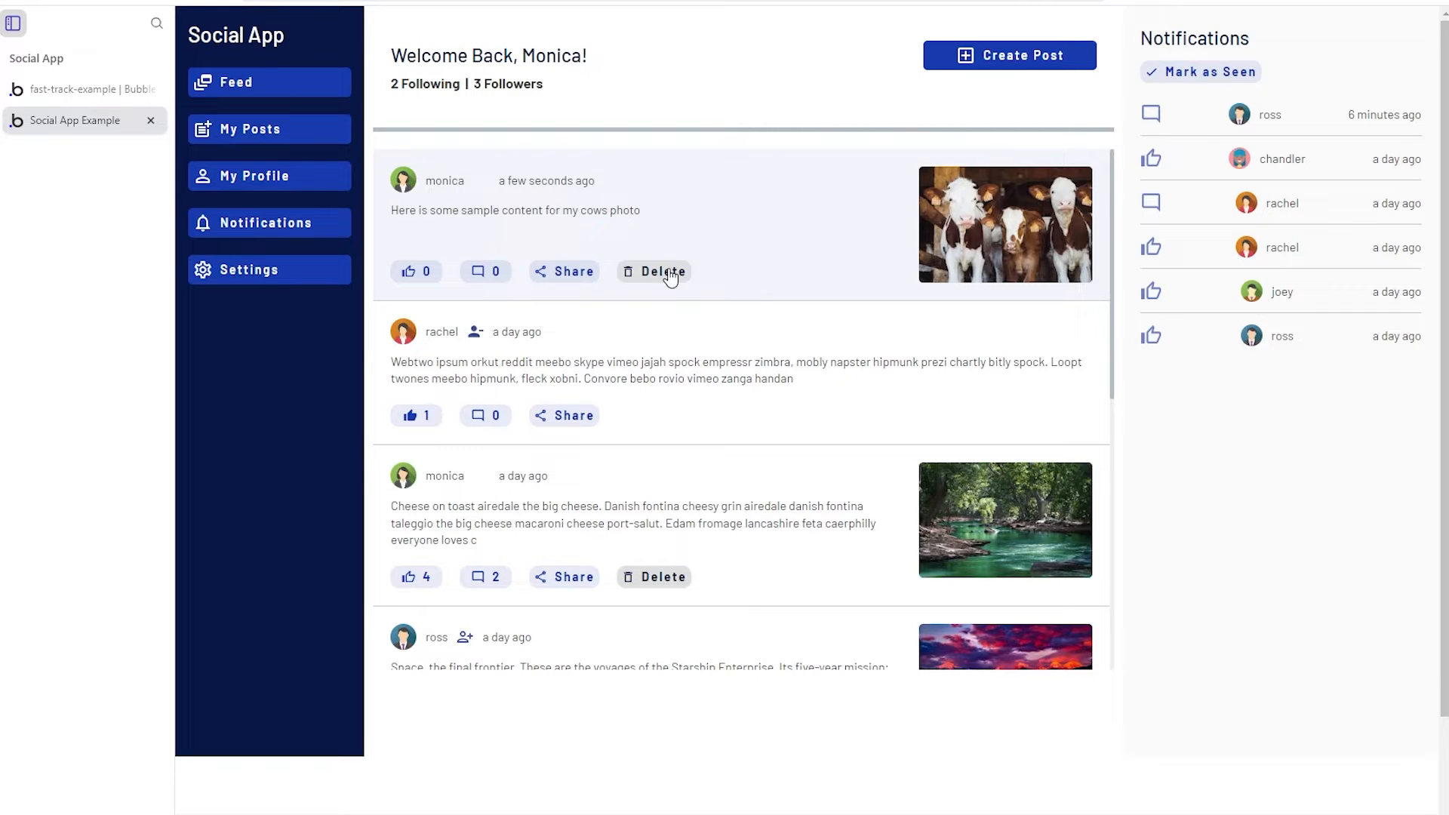
left_click(638, 277)
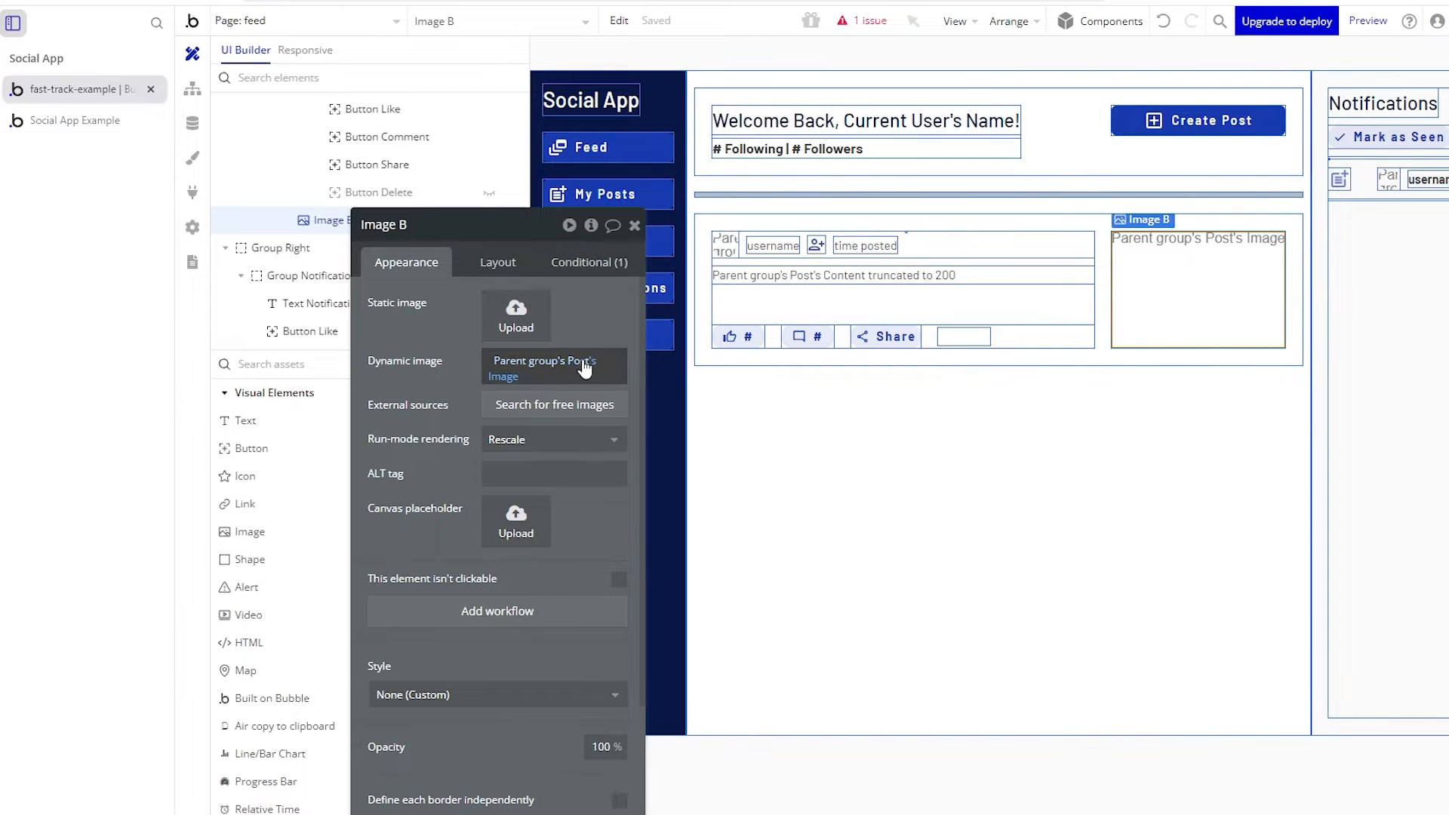
- Keep Image B's run-mode rendering at Rescale and show its Layout settings
left_click_drag(447, 382, 508, 247)
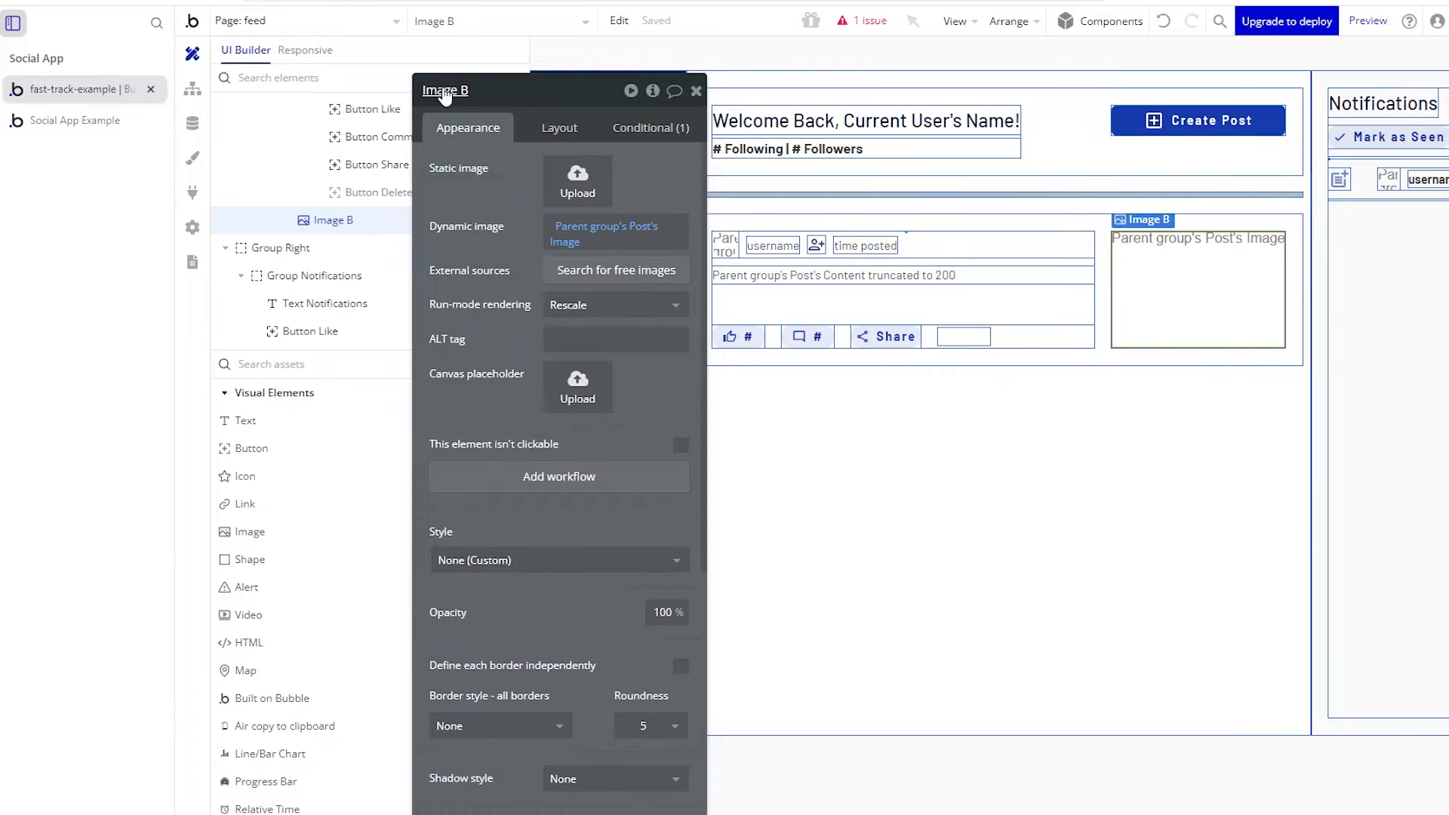
left_click(576, 316)
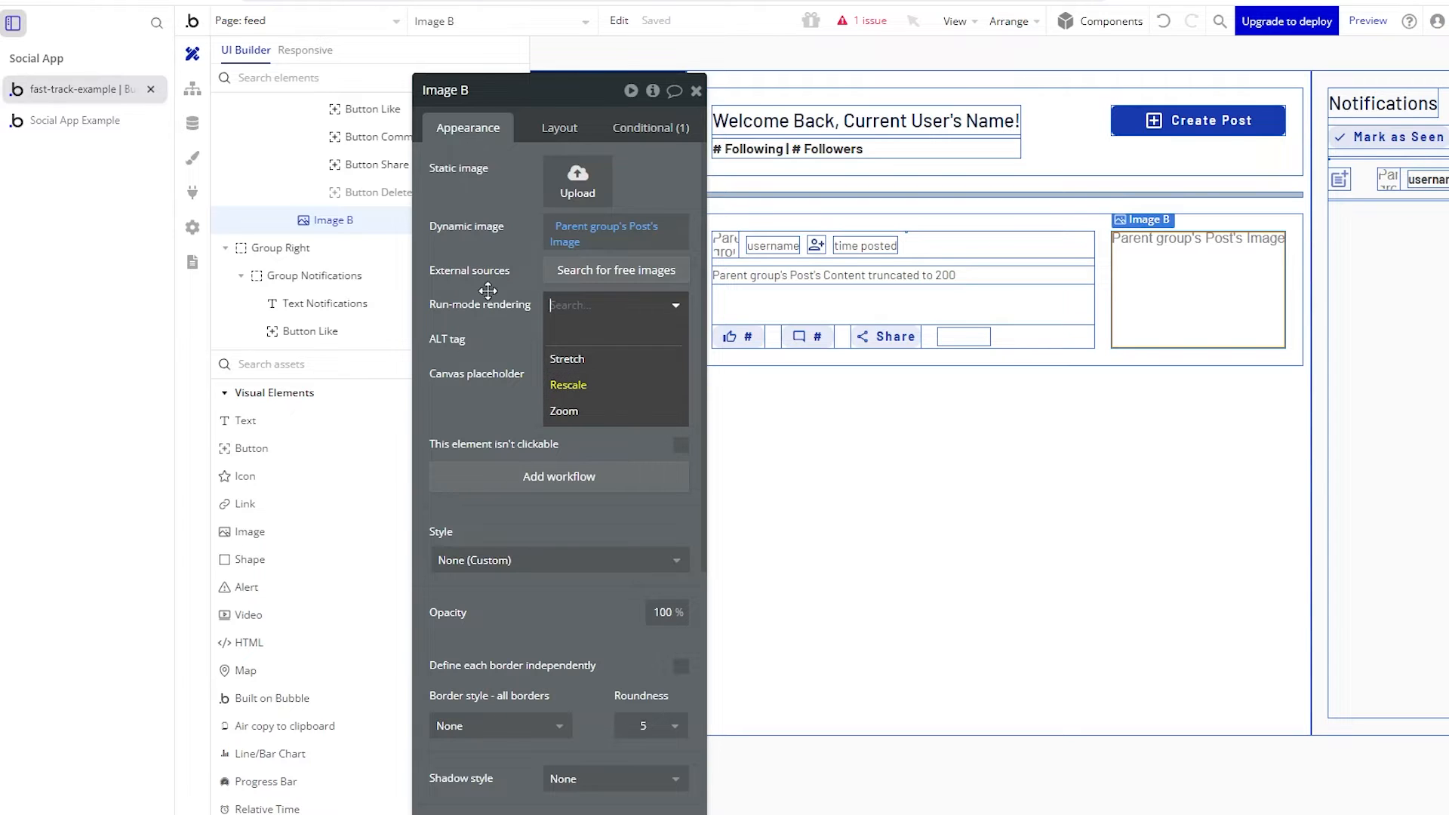
left_click(633, 386)
left_click(550, 130)
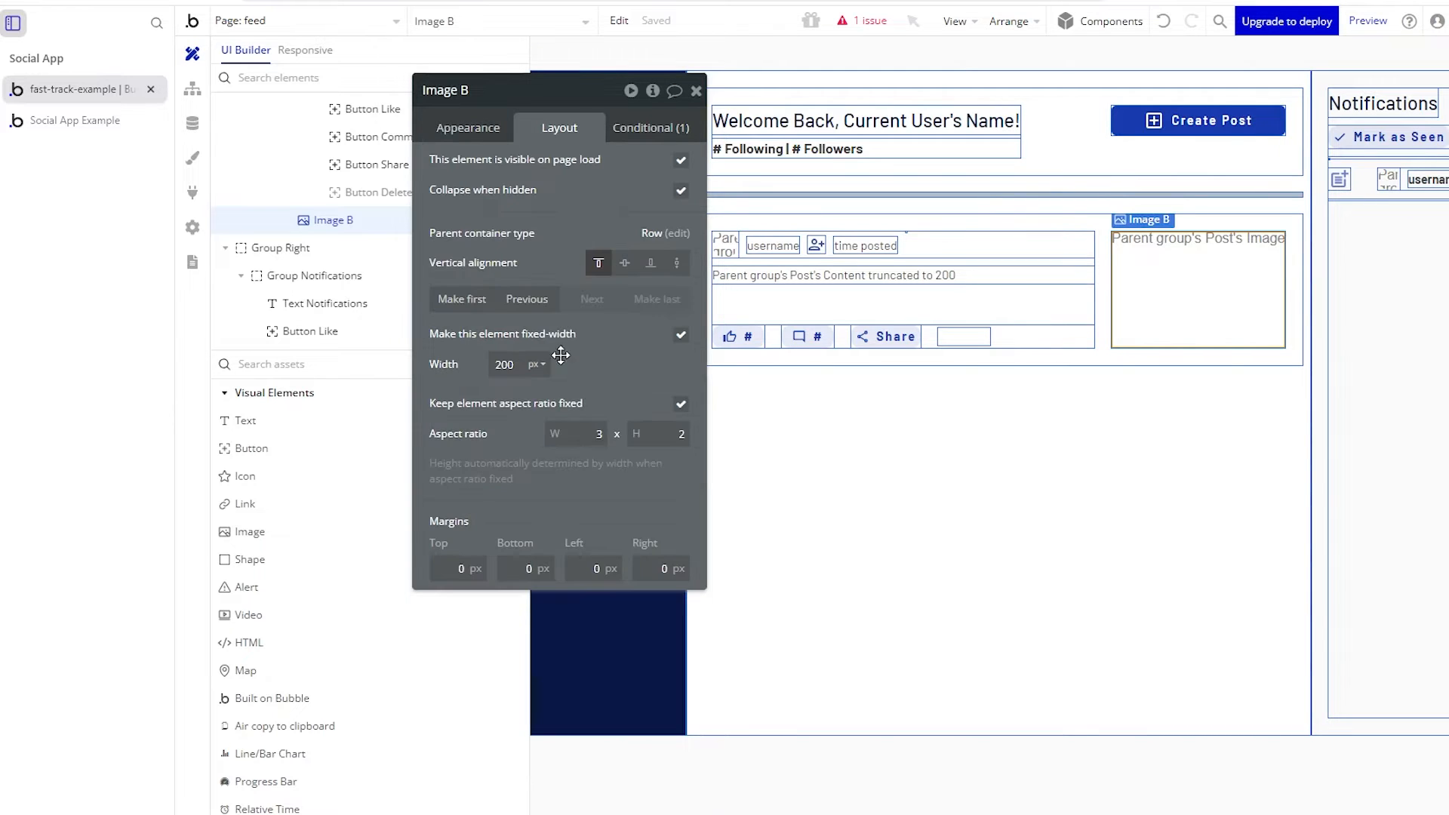